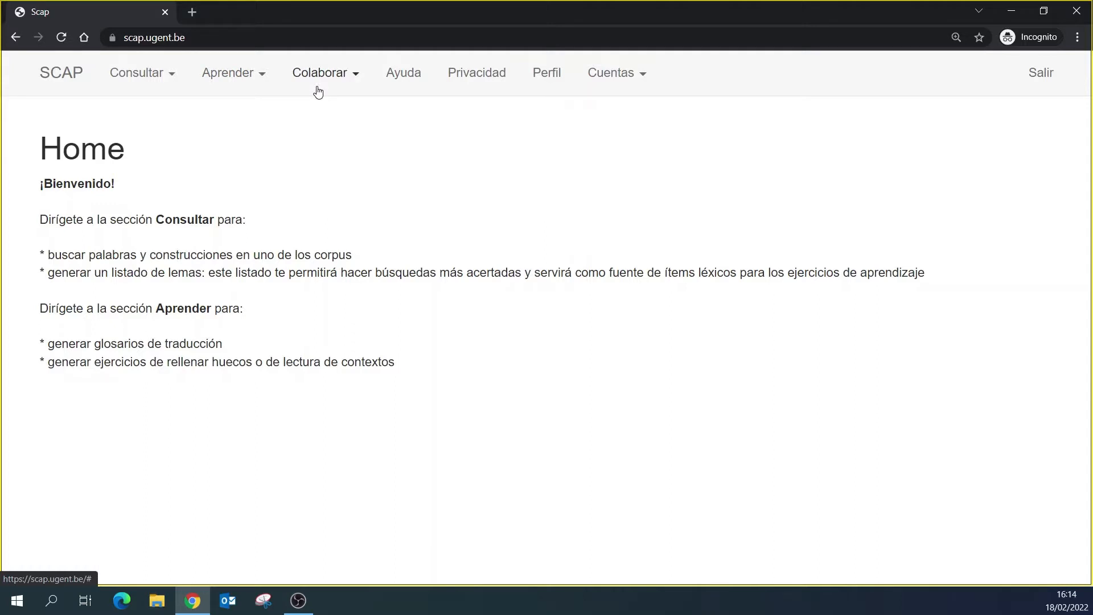
# - Start a new corpus query and set its type to Listado de lemas
pyautogui.click(149, 81)
pyautogui.click(152, 114)
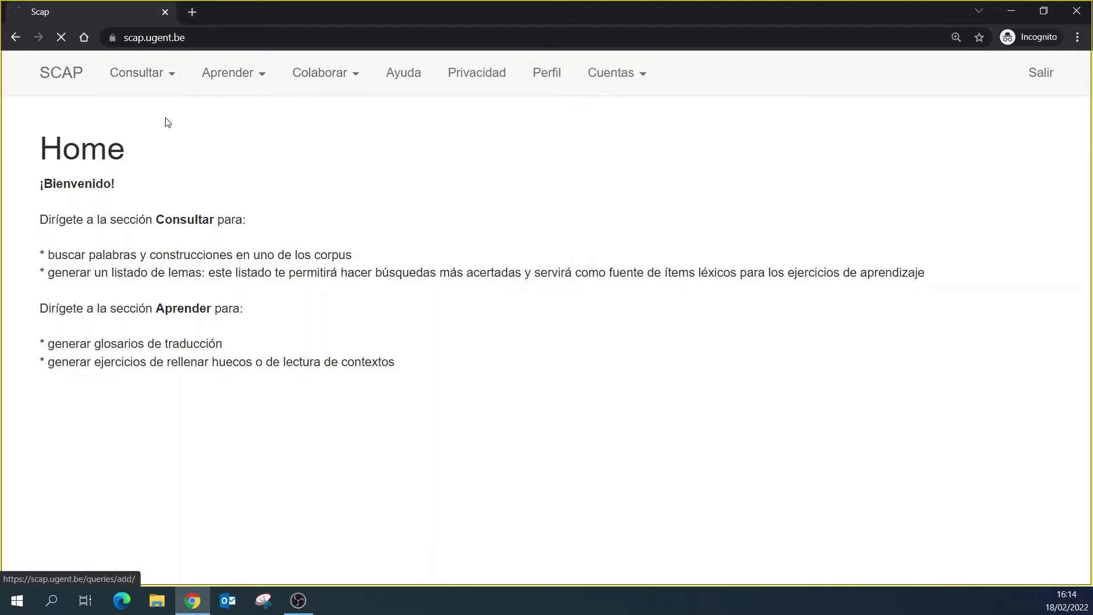
pyautogui.click(321, 230)
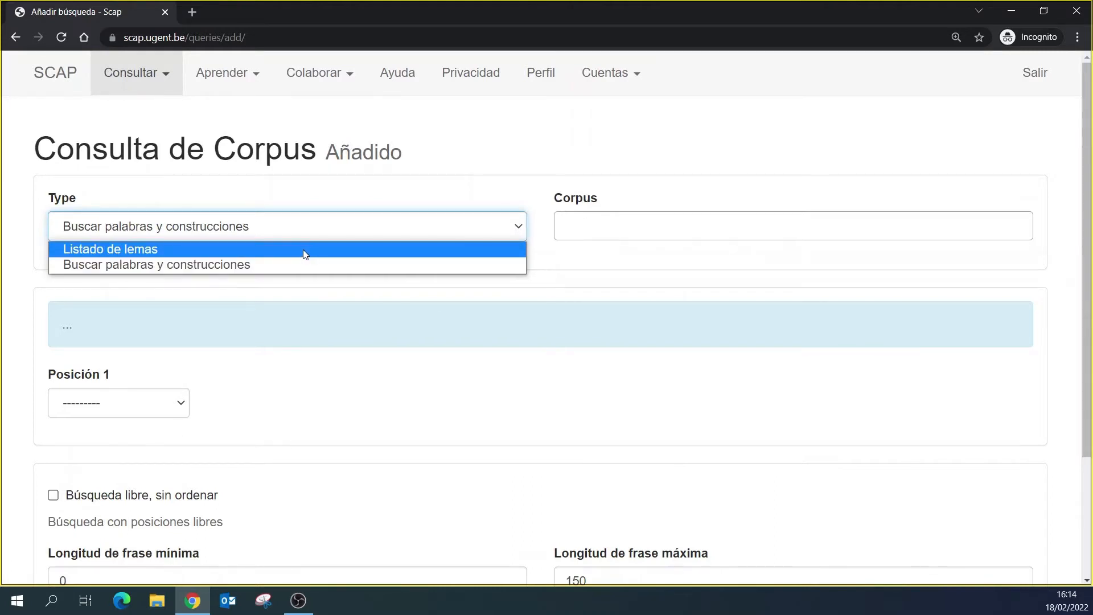
pyautogui.click(306, 254)
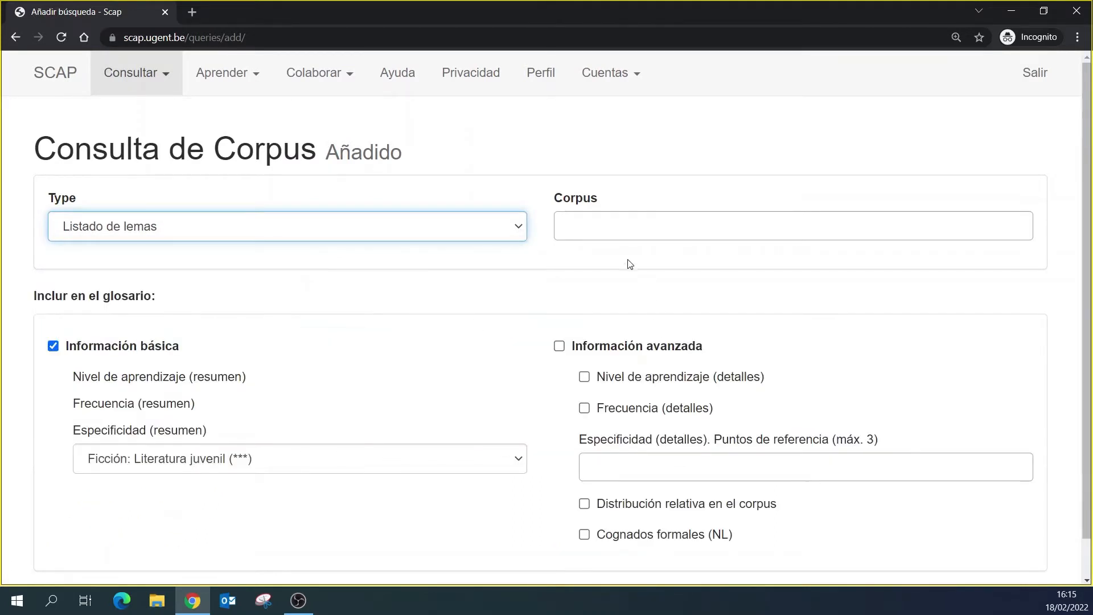
# - Look through the available corpora and choose Economía: Noticias (***) as the query's corpus
pyautogui.click(607, 231)
pyautogui.scroll(-5, 611, 294)
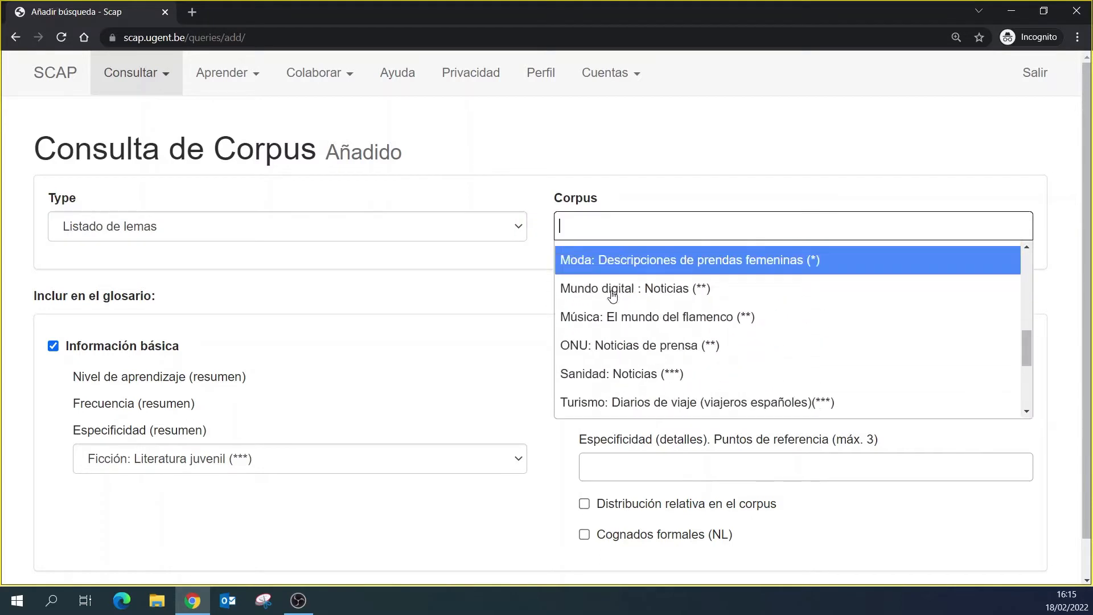
pyautogui.scroll(-3, 611, 294)
pyautogui.scroll(10, 612, 295)
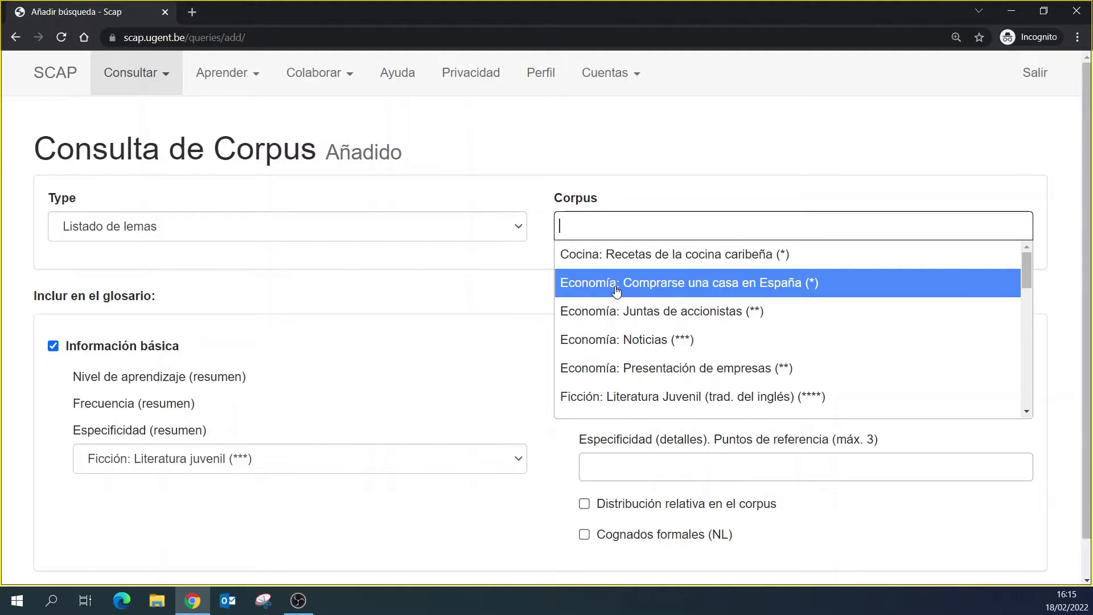
pyautogui.scroll(-4, 611, 293)
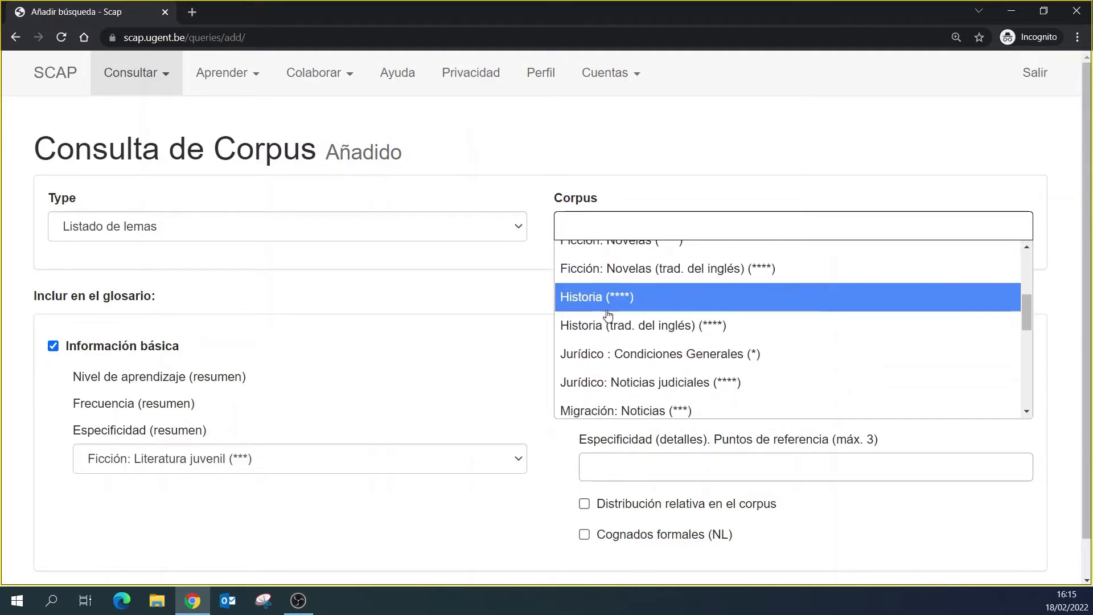
pyautogui.scroll(-3, 612, 319)
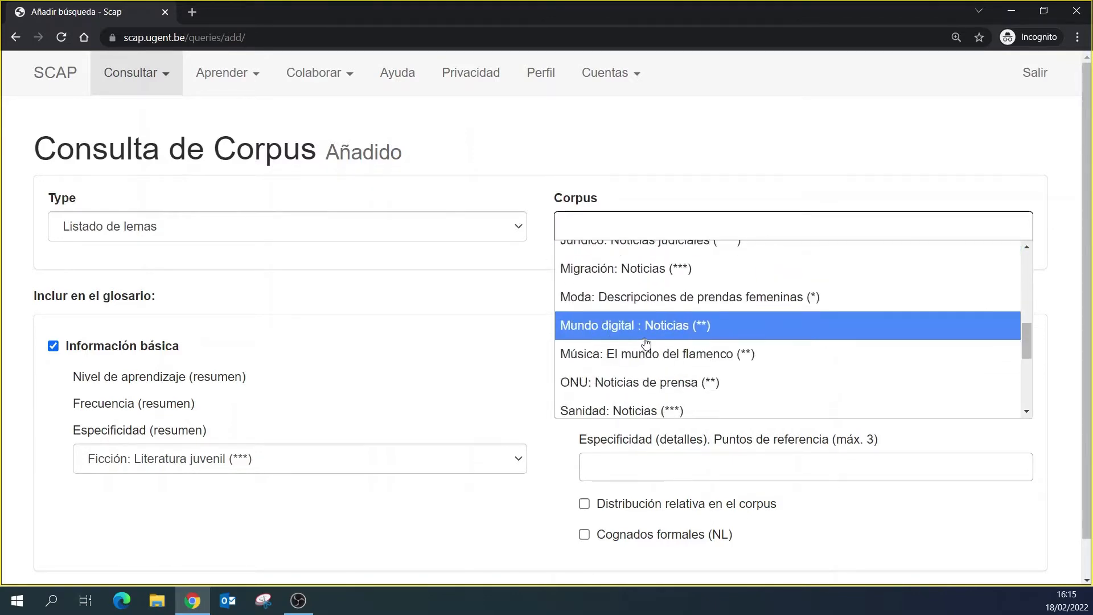
pyautogui.scroll(-3, 645, 342)
pyautogui.scroll(-1, 654, 353)
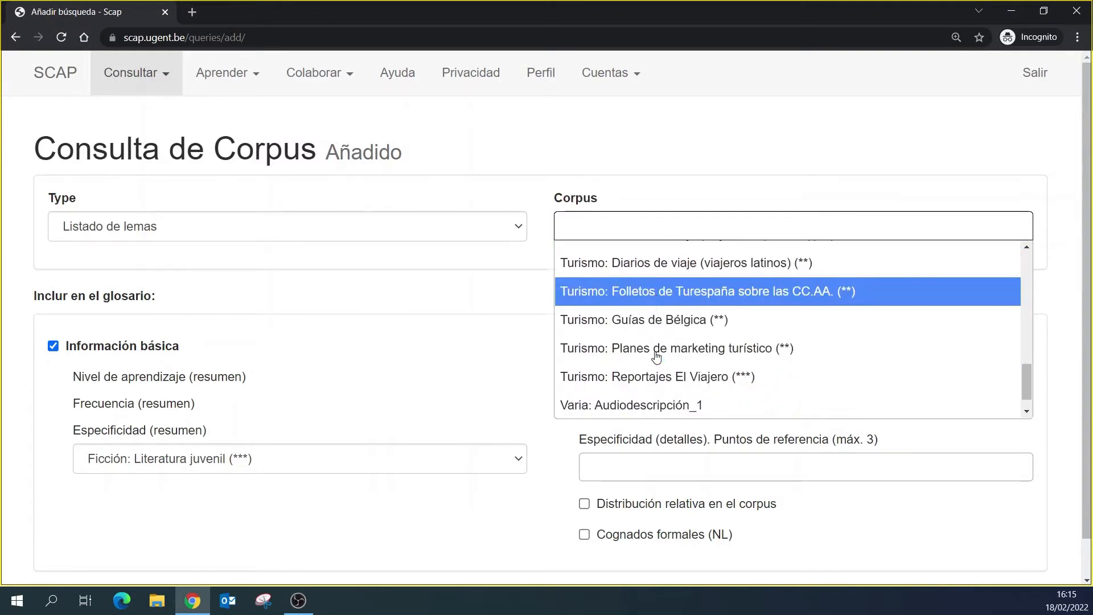
pyautogui.scroll(-1, 656, 356)
pyautogui.scroll(8, 656, 357)
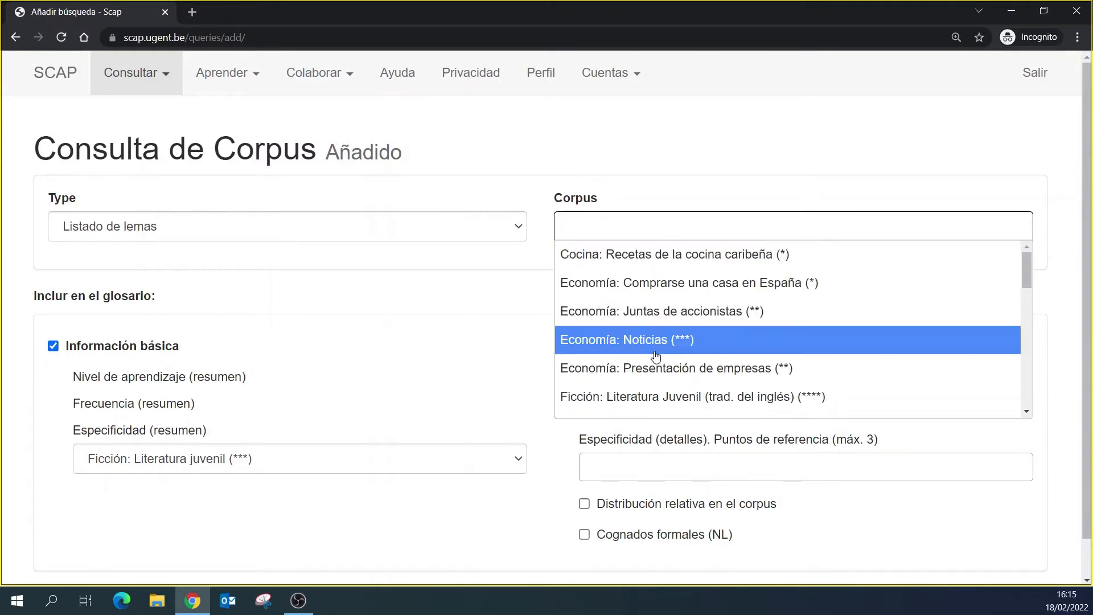
pyautogui.click(656, 345)
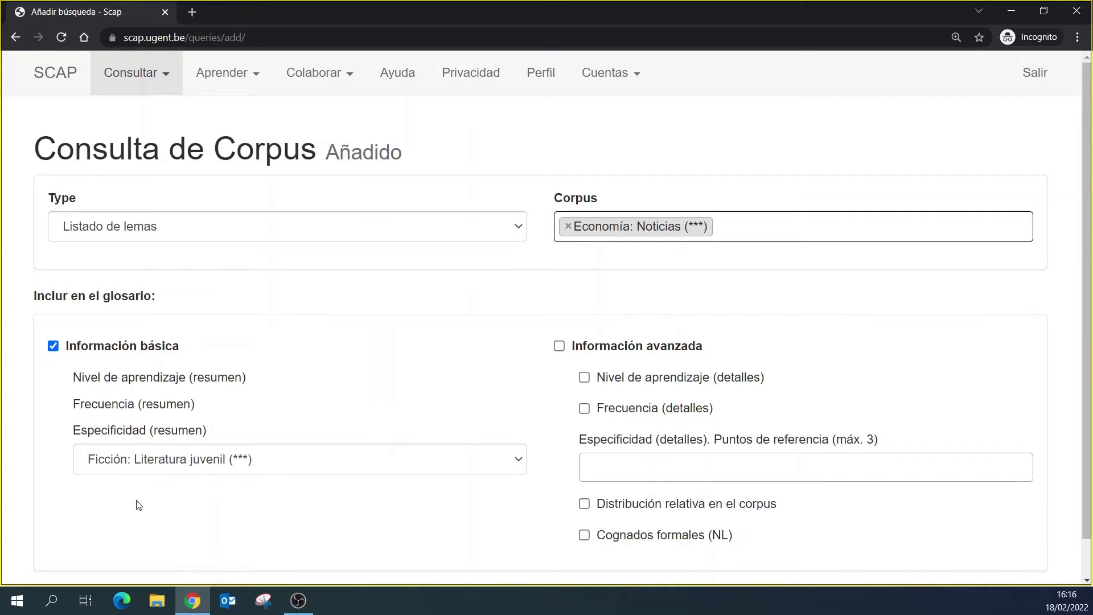
# - Run the lemma list query, then download its result file and open it in Excel
pyautogui.scroll(-1, 158, 492)
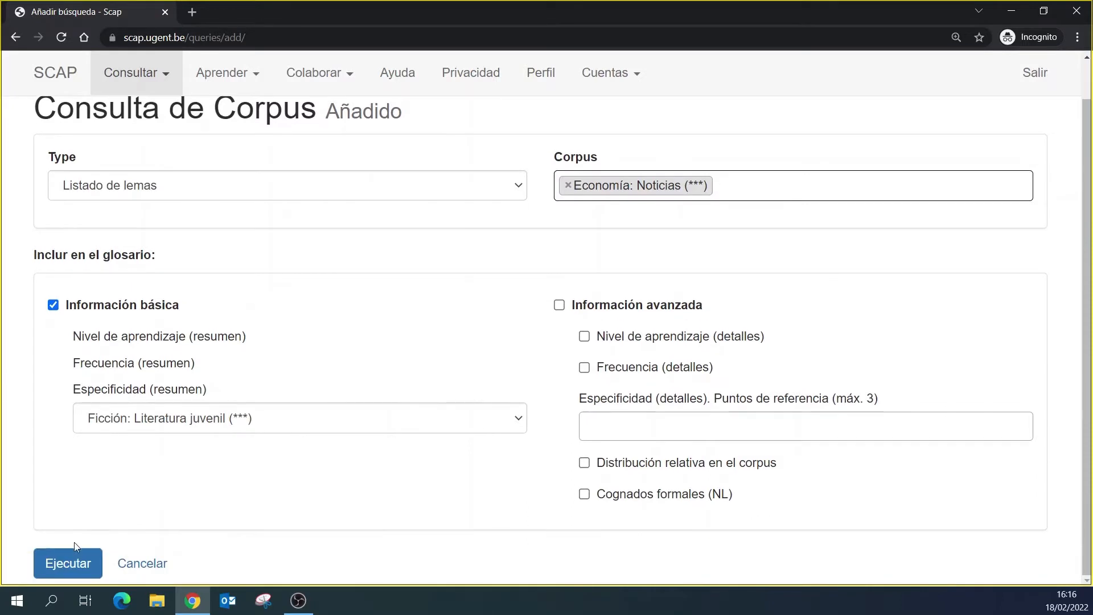
pyautogui.click(68, 567)
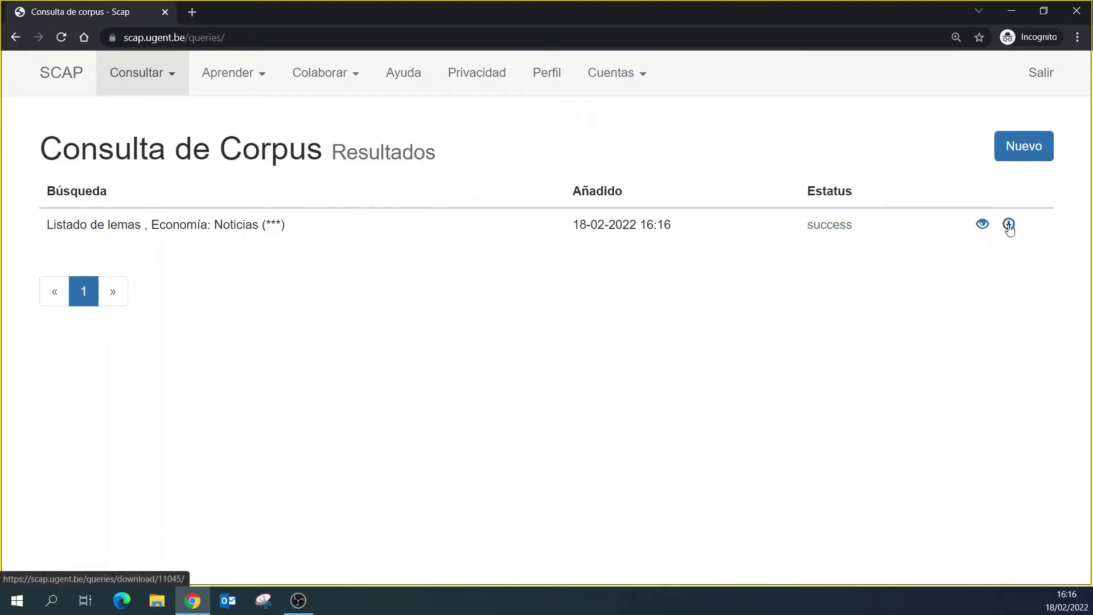
pyautogui.click(1008, 225)
pyautogui.click(107, 565)
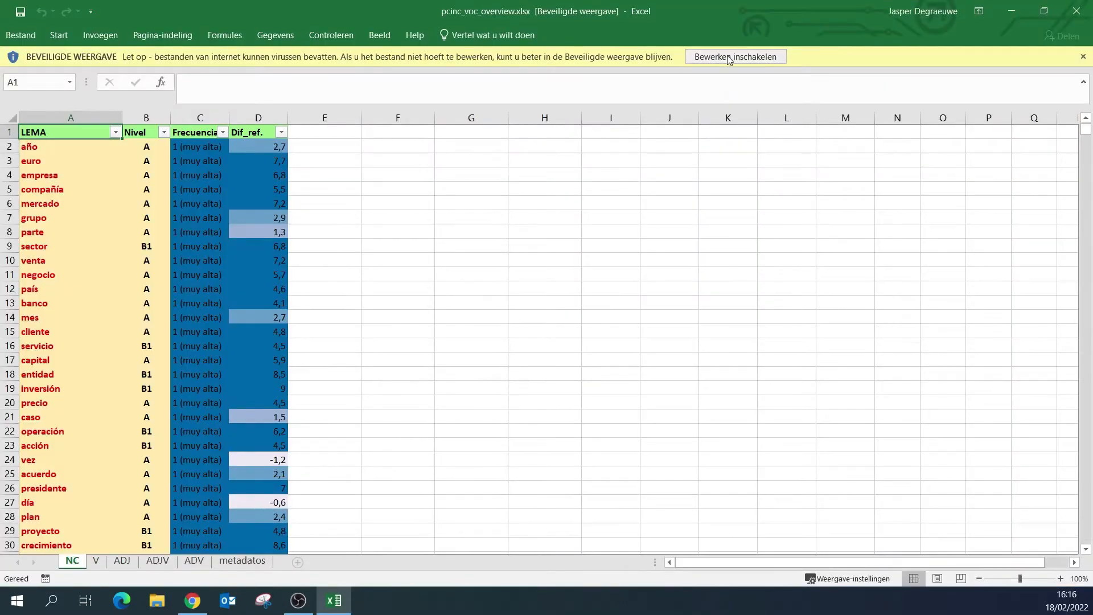
# - Enable editing of the downloaded workbook and enlarge the NC sheet's display to 140%
pyautogui.click(729, 59)
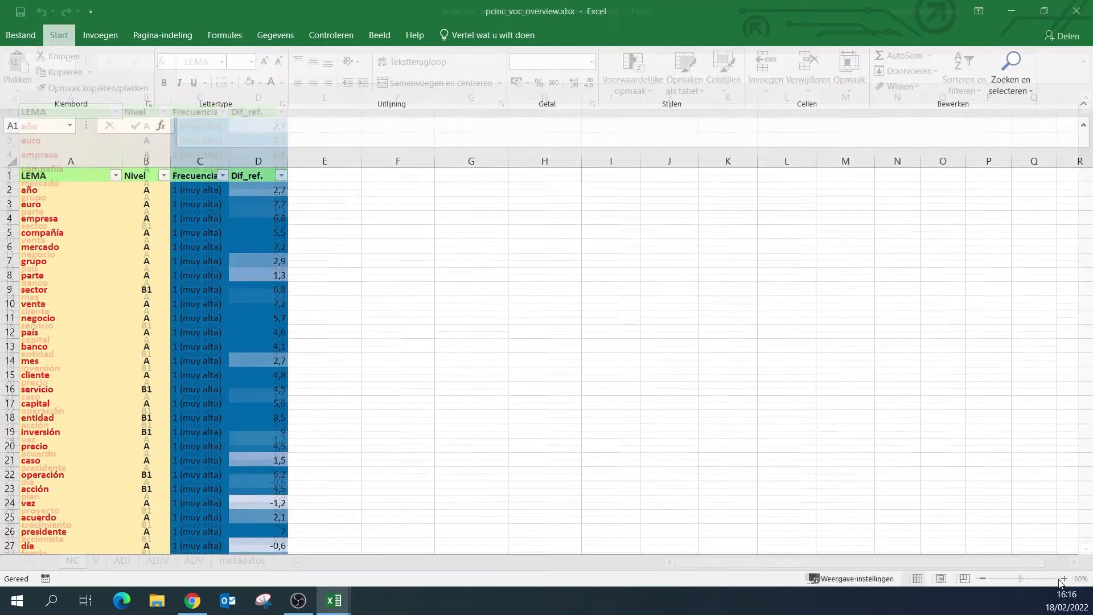
pyautogui.click(1062, 578)
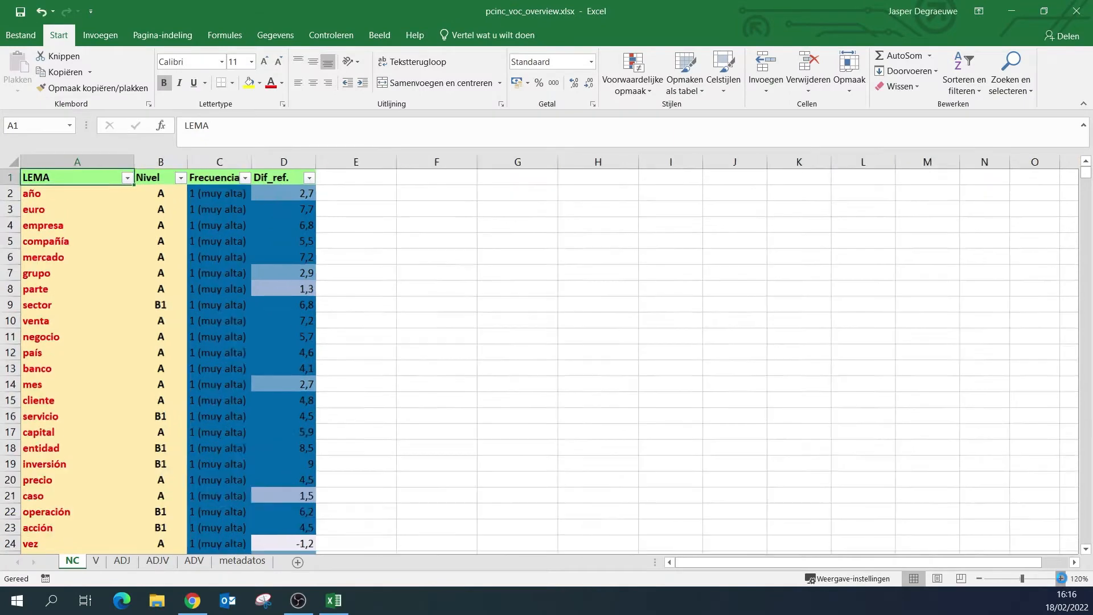
pyautogui.click(1061, 578)
pyautogui.click(1060, 578)
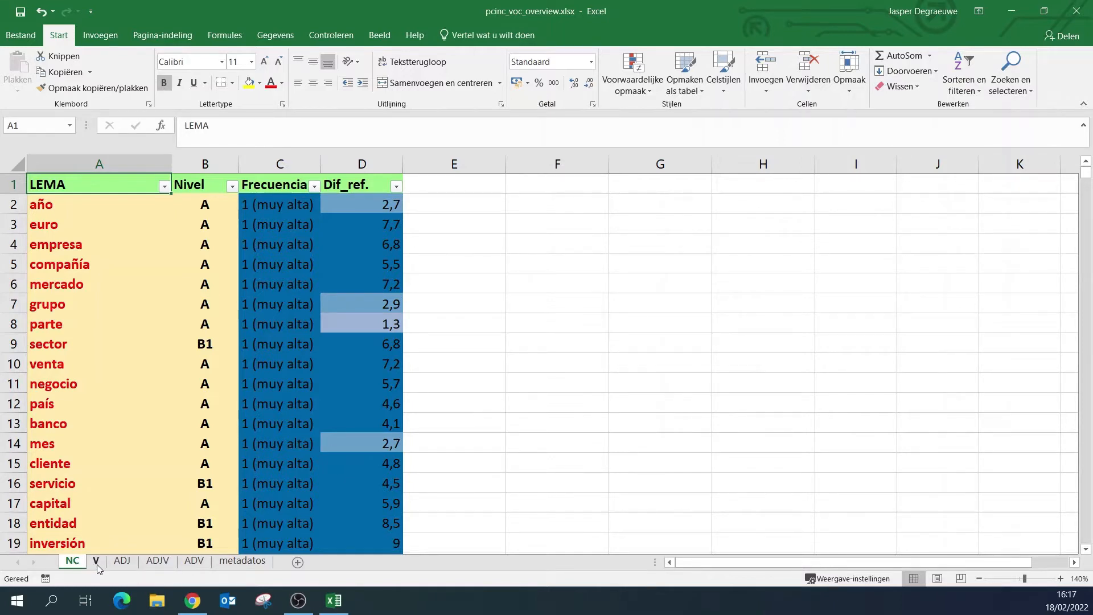
# - Look through the lemma lists on the ADJ, ADJV and ADV sheets
pyautogui.click(122, 562)
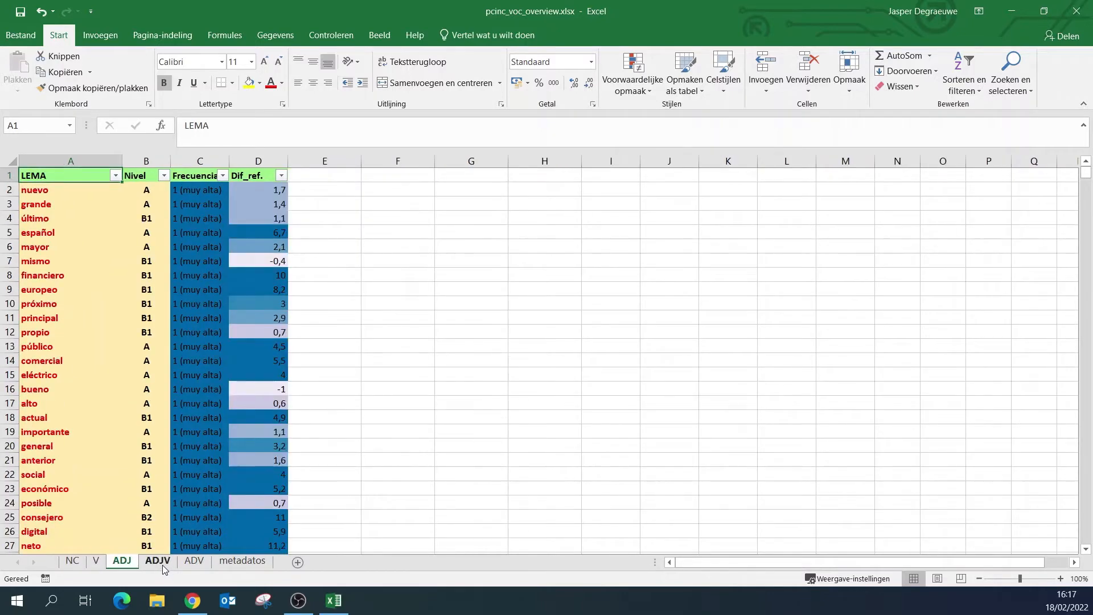
pyautogui.click(158, 561)
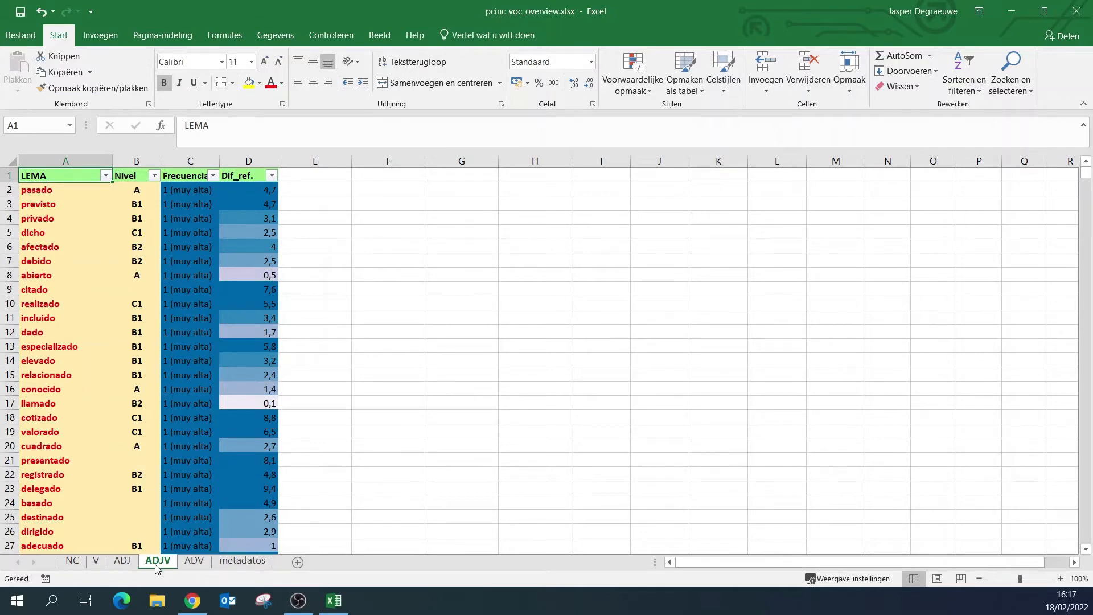
pyautogui.click(195, 561)
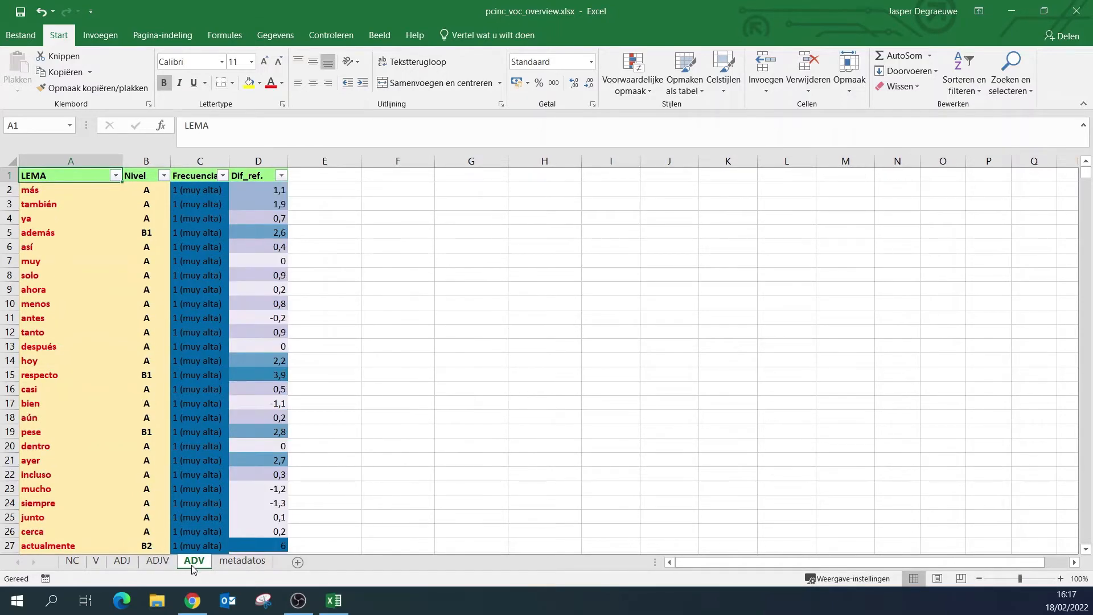
# - On the NC sheet, filter the Nivel column to show only C1 lemmas
pyautogui.click(72, 560)
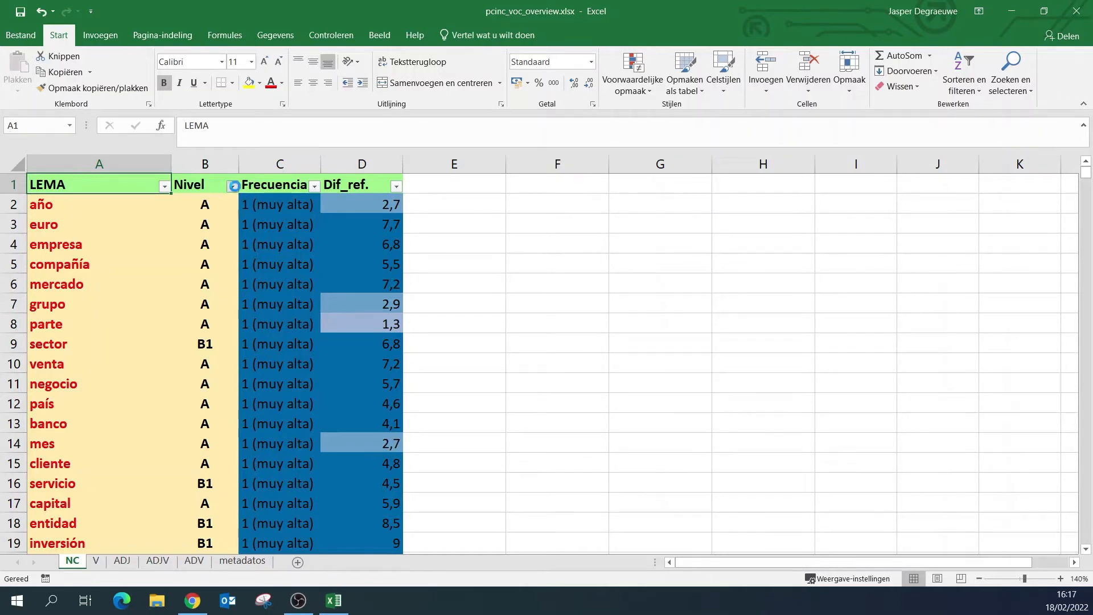
pyautogui.click(232, 186)
pyautogui.click(100, 327)
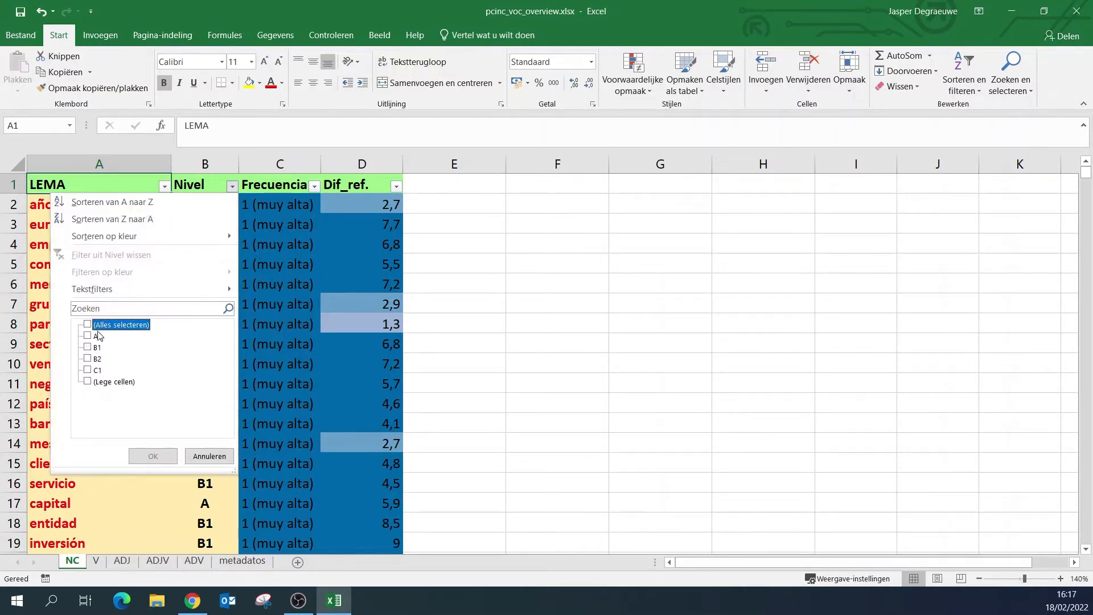
pyautogui.click(92, 371)
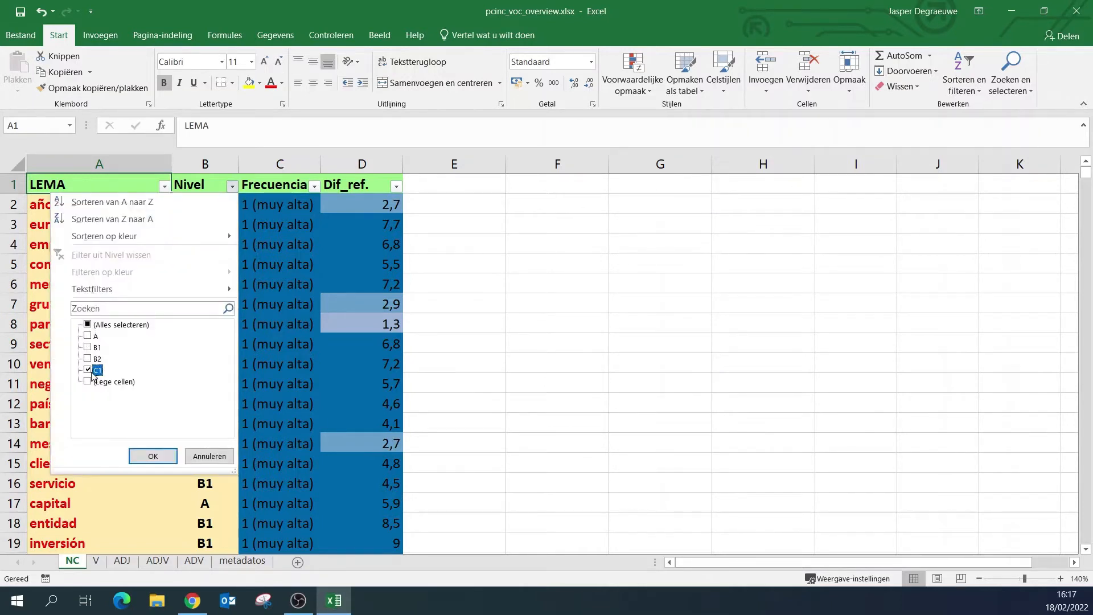
pyautogui.click(150, 459)
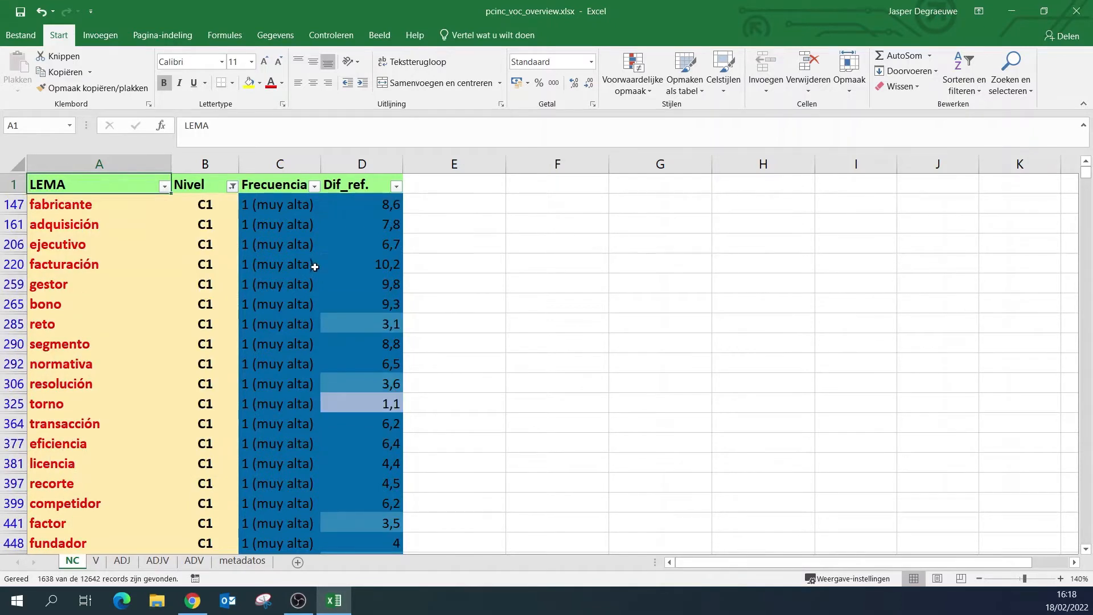
# - Filter the Frecuencia column to show only 1 (muy alta) and 2 (alta)
pyautogui.click(314, 187)
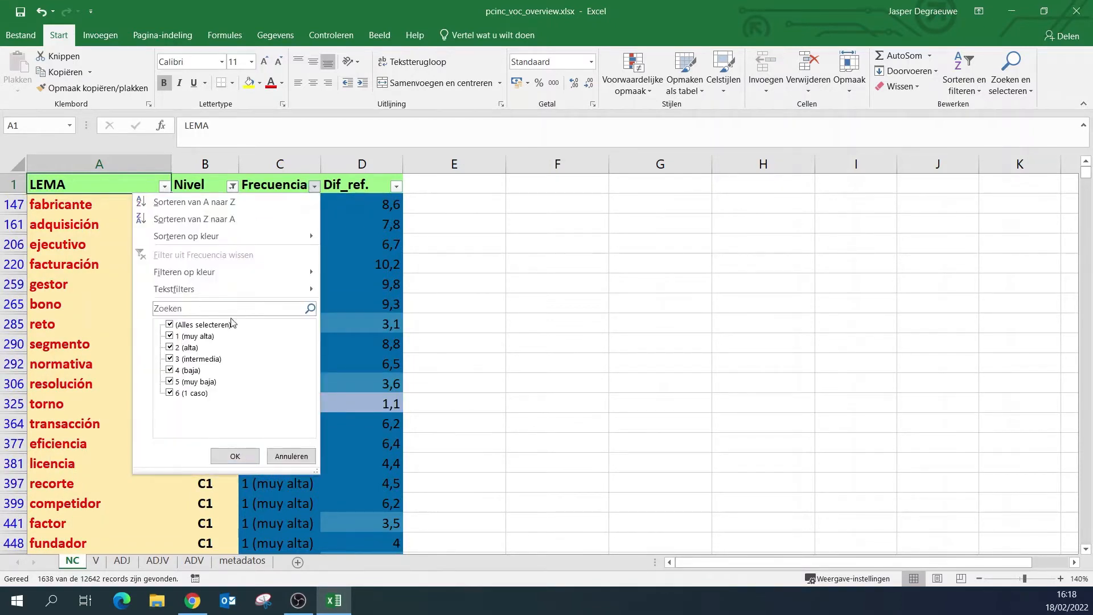
pyautogui.click(184, 326)
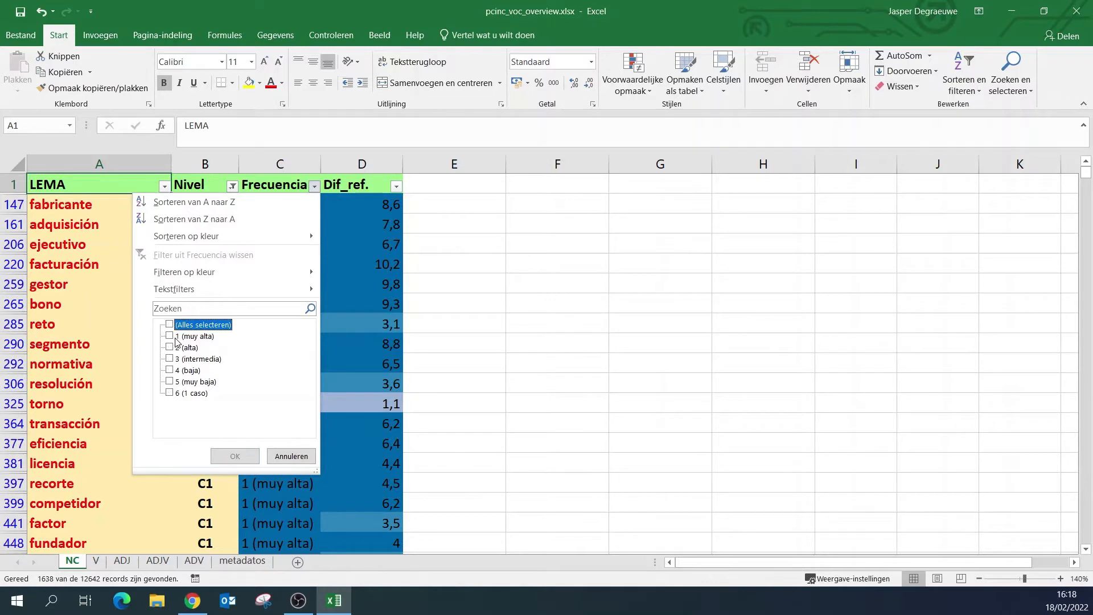
pyautogui.click(178, 338)
pyautogui.click(176, 350)
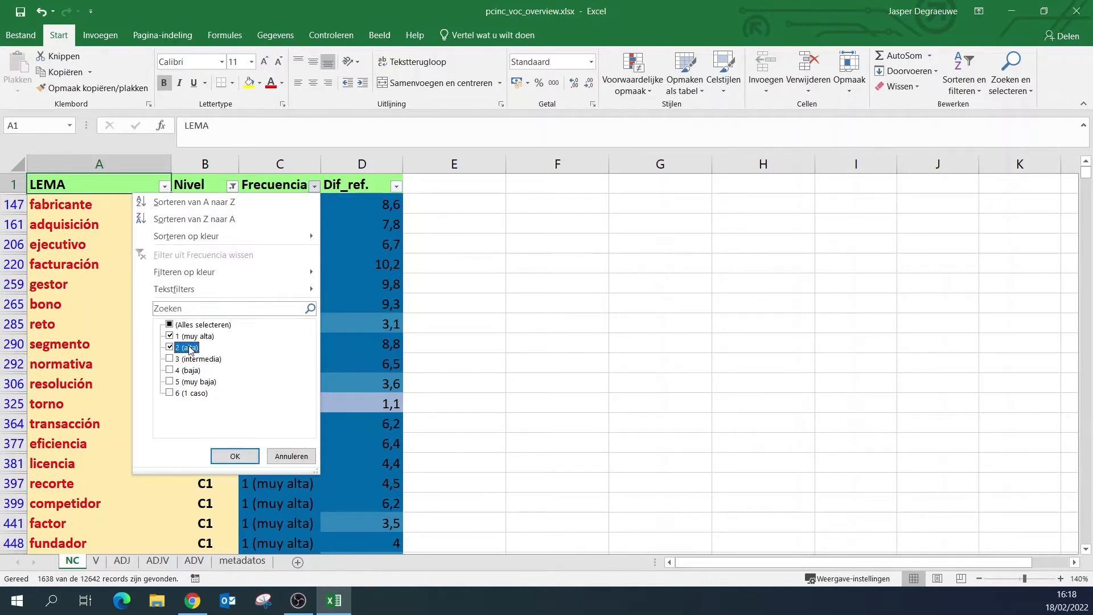
pyautogui.click(230, 455)
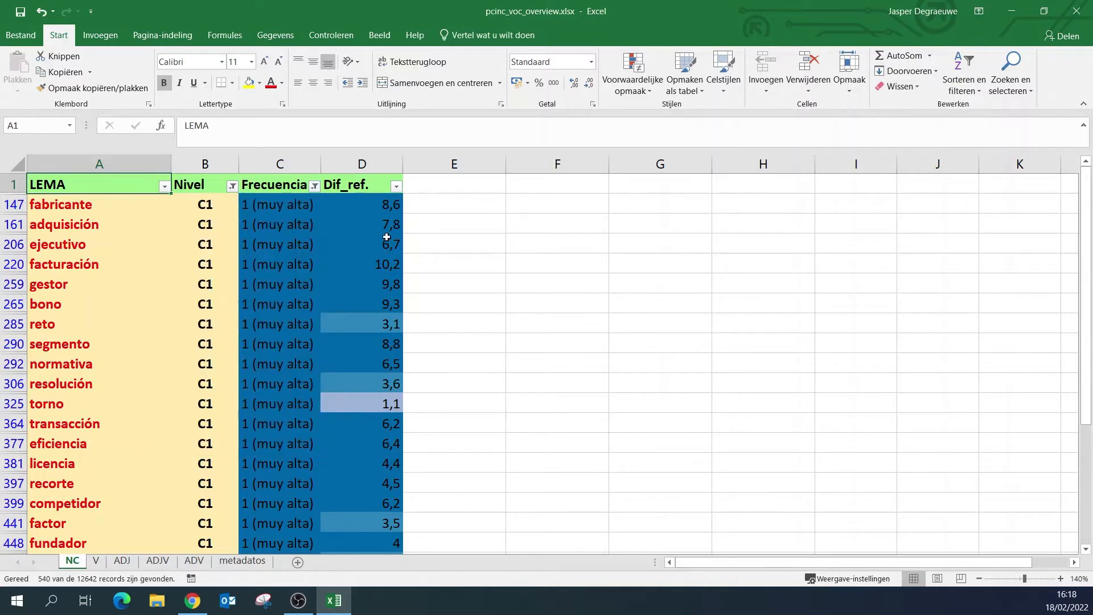
# - Sort the filtered lemmas by Dif_ref. from high to low
pyautogui.click(396, 186)
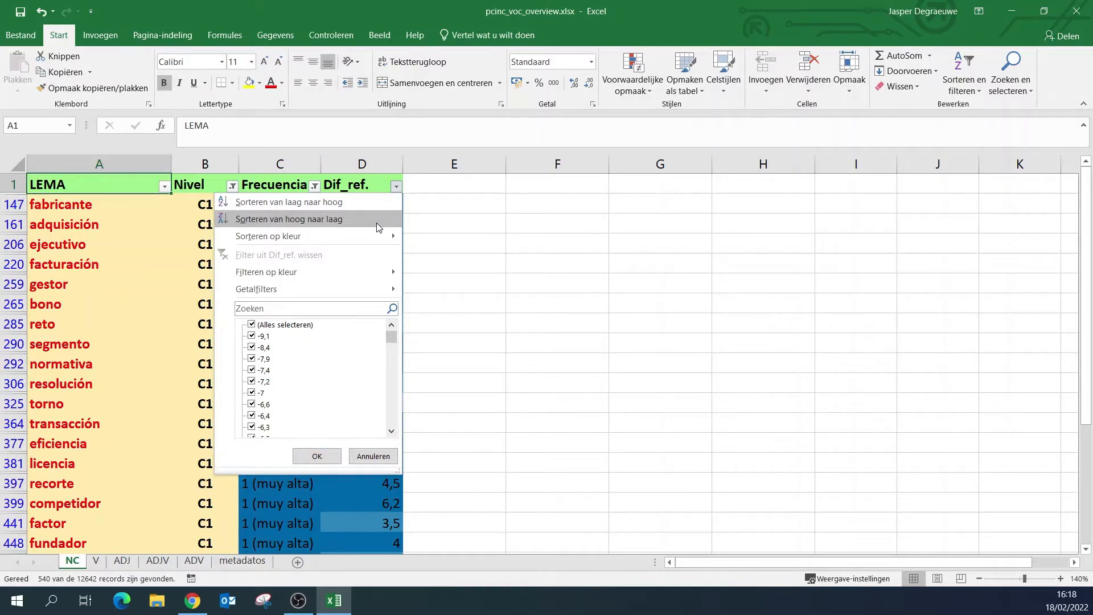
pyautogui.click(378, 227)
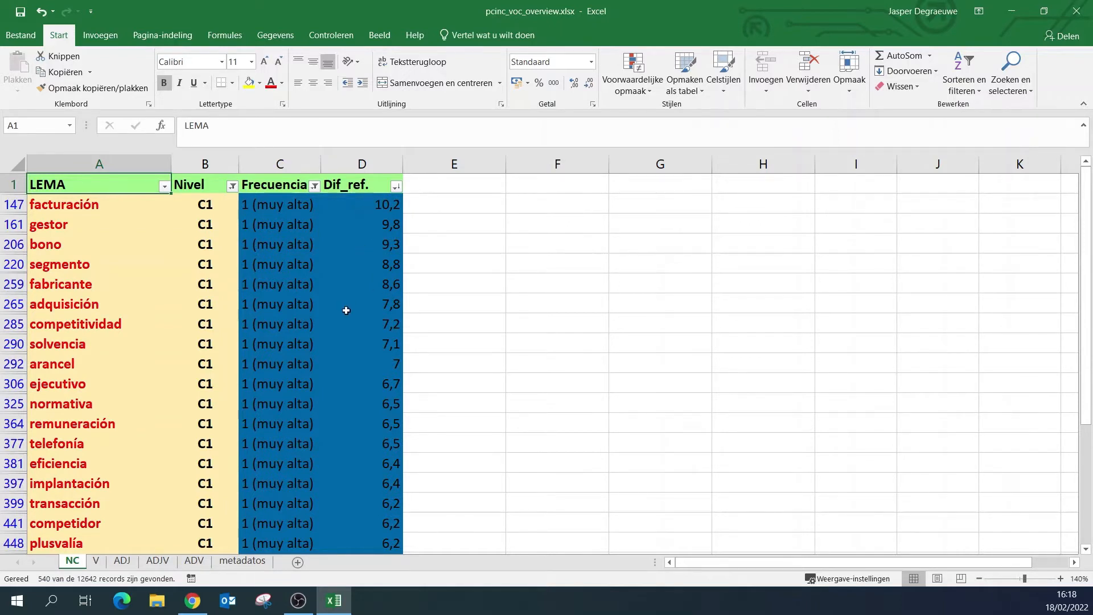
# - Examine the sorted lemmas down to where Dif_ref. reaches 1, select the last such value, and return to the start of the list
pyautogui.scroll(-11, 346, 310)
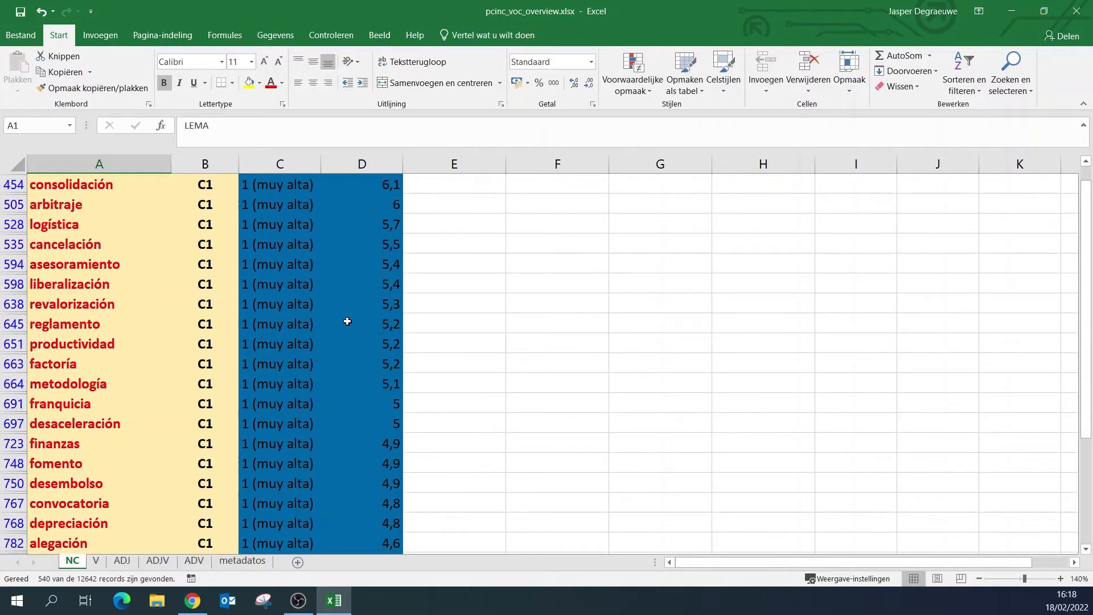
pyautogui.scroll(-20, 347, 322)
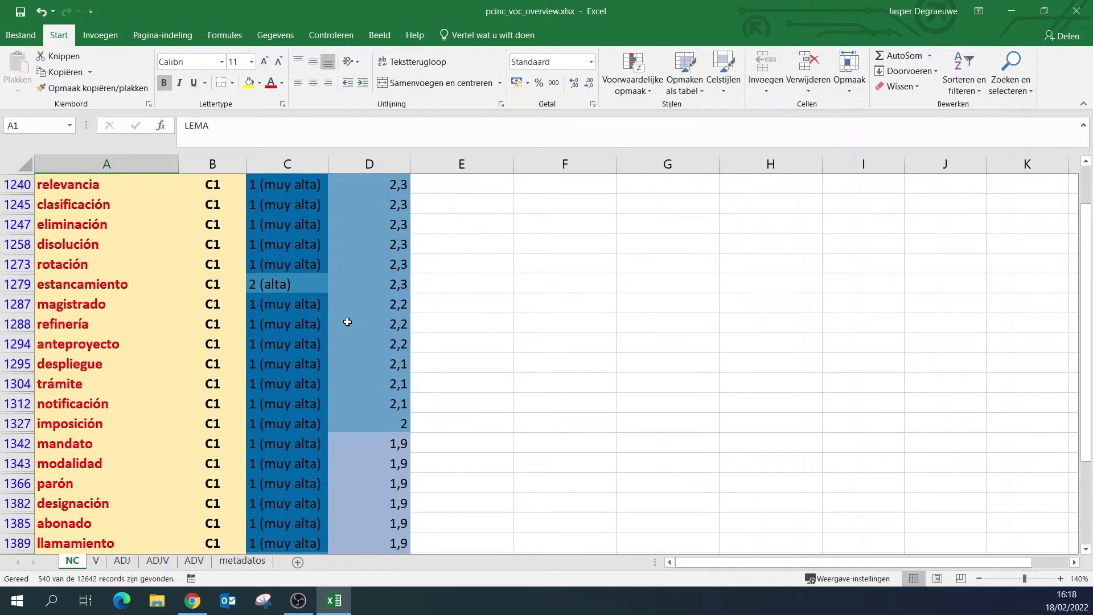
pyautogui.scroll(-14, 347, 322)
pyautogui.scroll(2, 348, 324)
pyautogui.scroll(3, 348, 324)
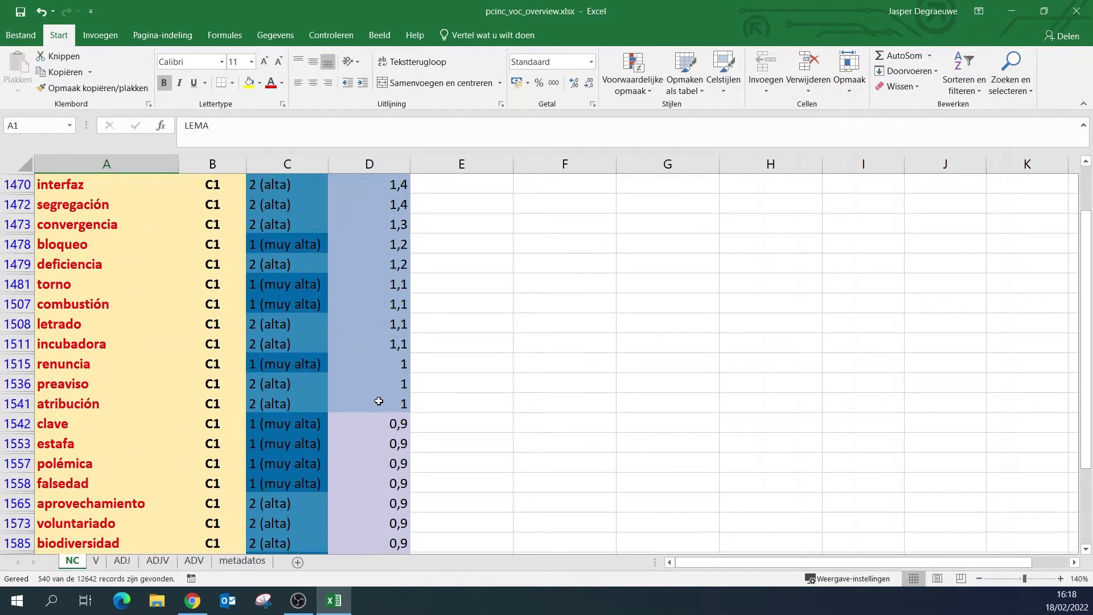
pyautogui.click(378, 403)
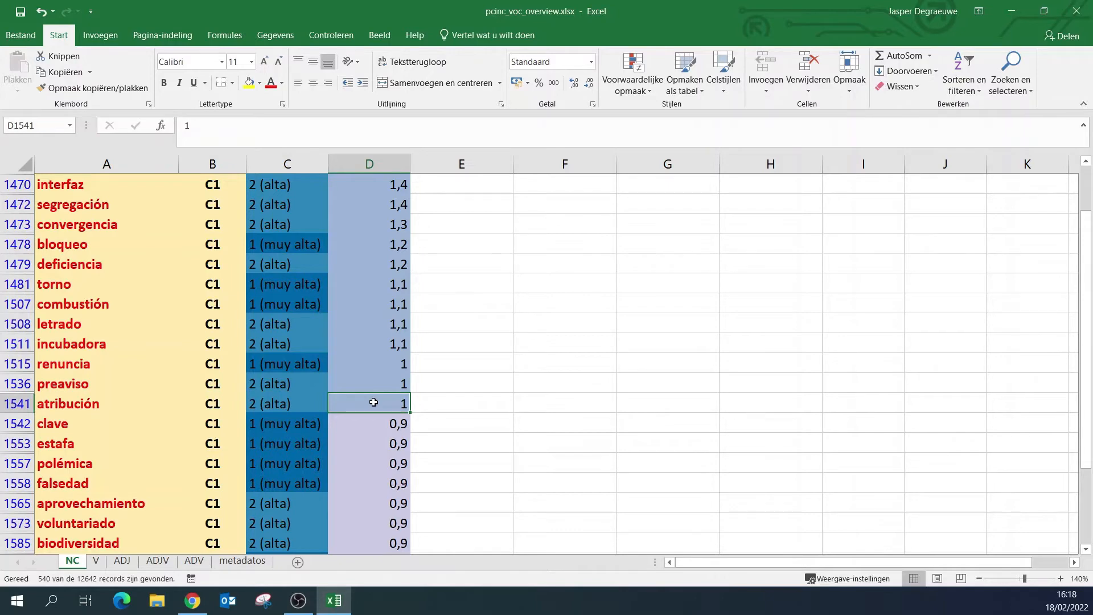
pyautogui.scroll(1, 373, 402)
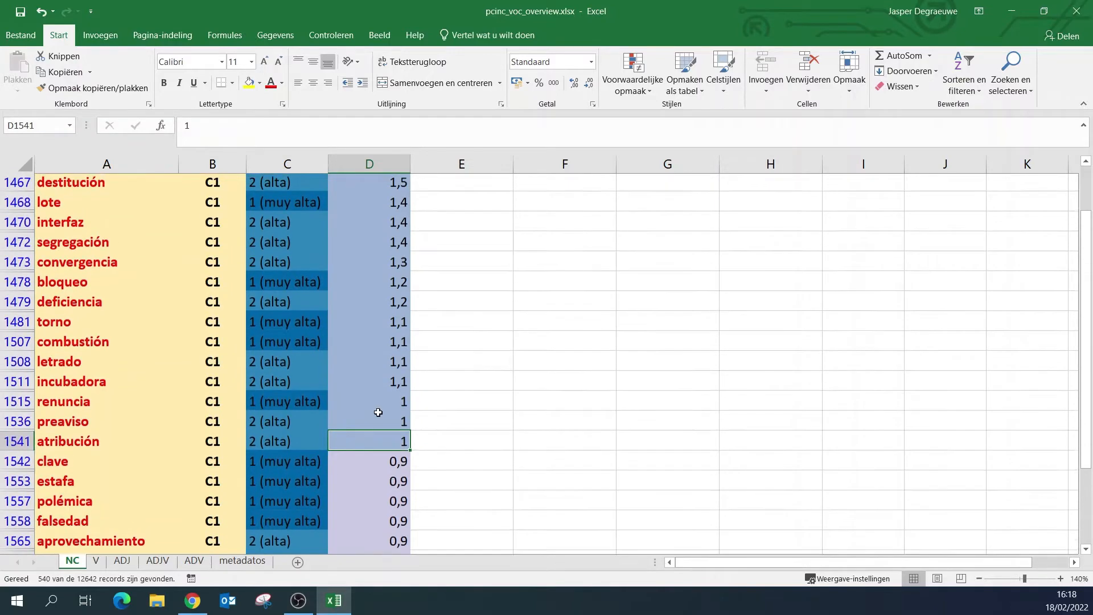
pyautogui.scroll(20, 378, 411)
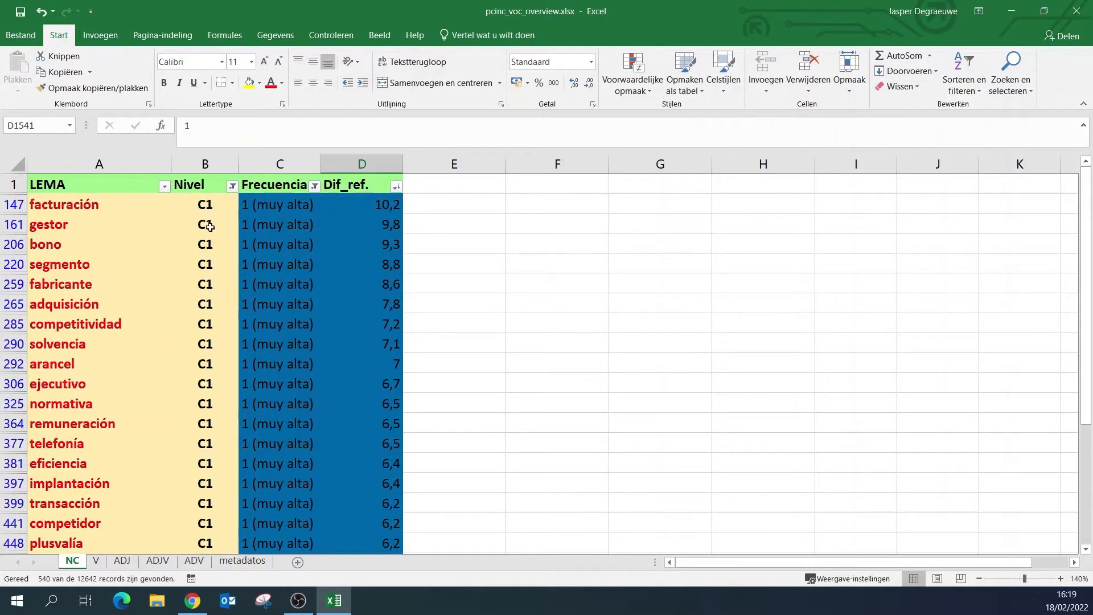
# - Copy the lemmas from facturación down to competidor in the LEMA column
pyautogui.click(89, 214)
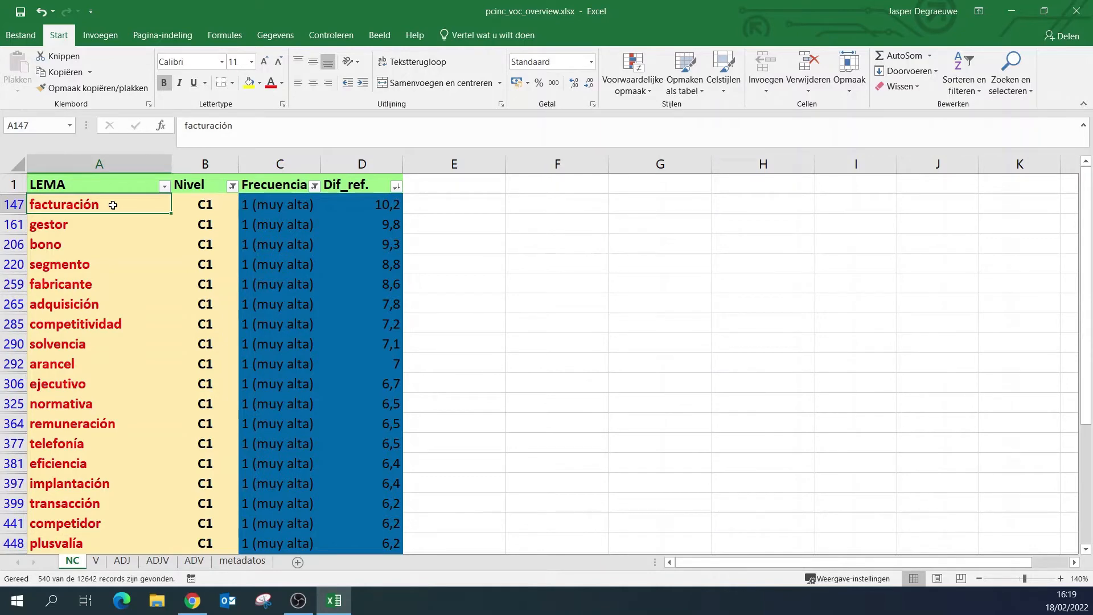
pyautogui.keyDown('shift'); pyautogui.click(95, 525); pyautogui.keyUp('shift')
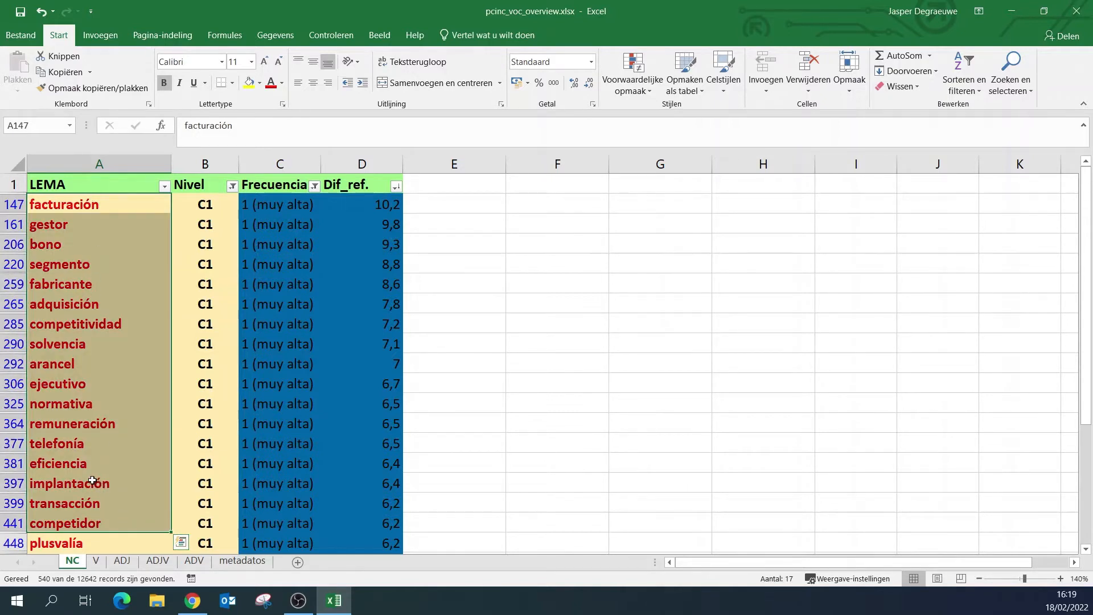
pyautogui.hotkey('ctrl', 'c')
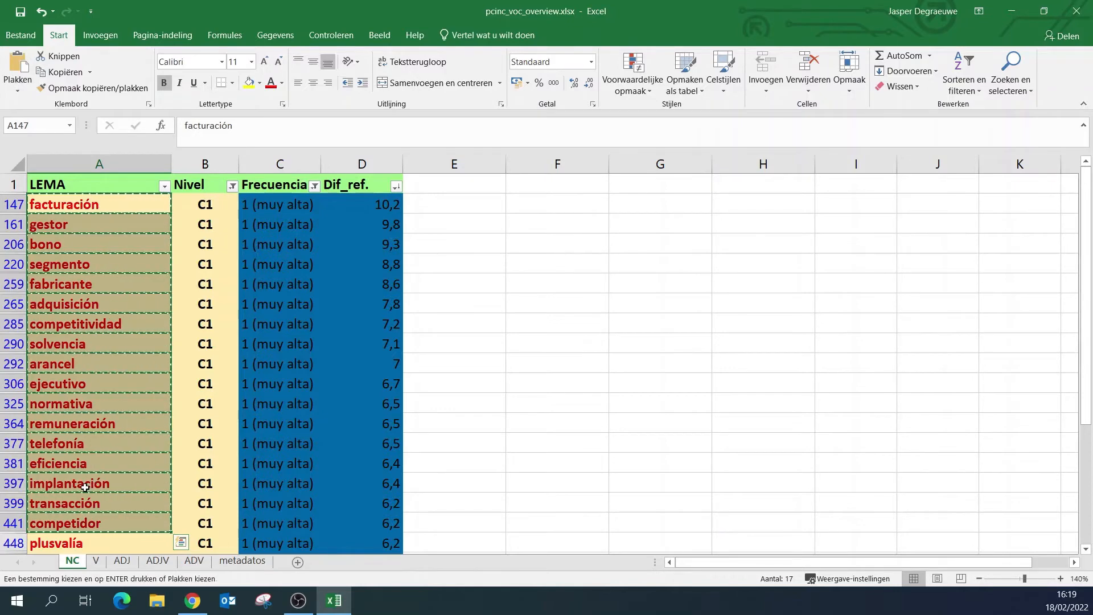
# - Switch to SCAP in Chrome and start a new vocabulary learning task of type Glosario extenso with selección propia
pyautogui.click(193, 601)
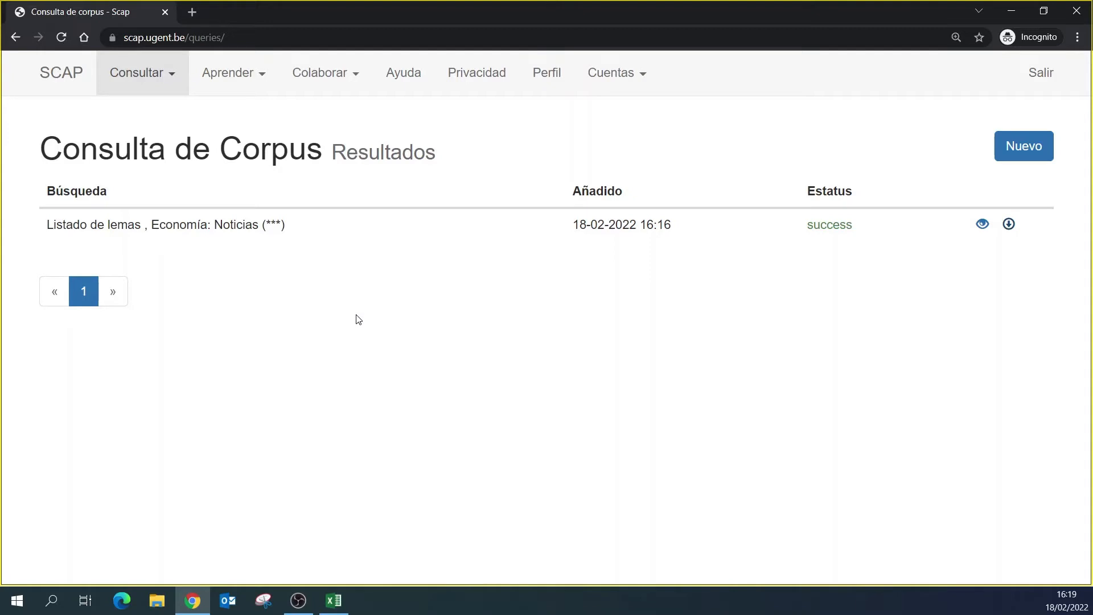
pyautogui.click(254, 86)
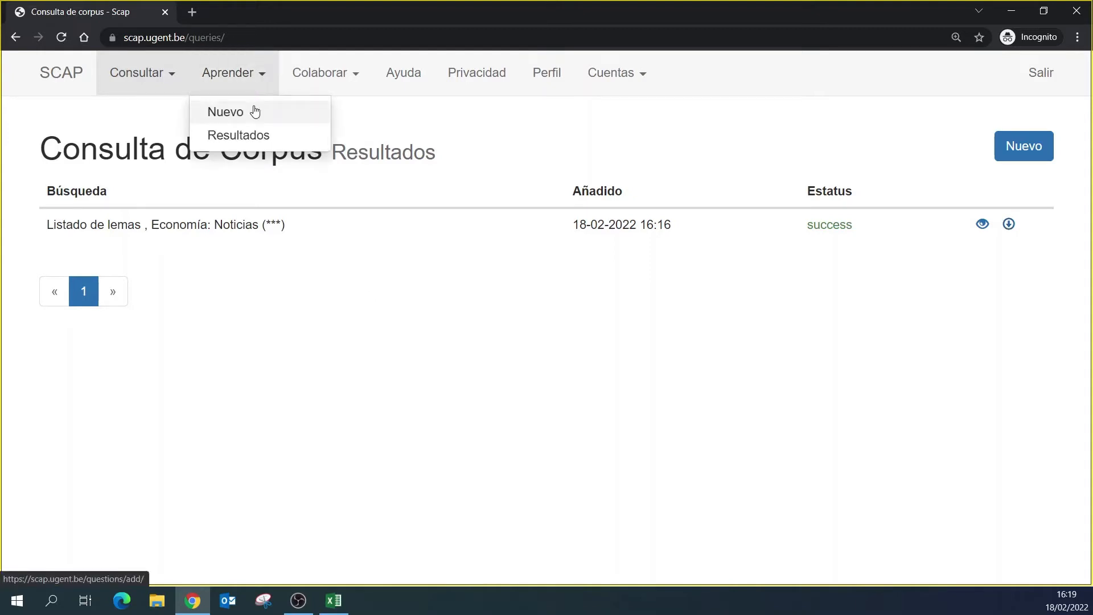
pyautogui.click(254, 111)
pyautogui.click(271, 230)
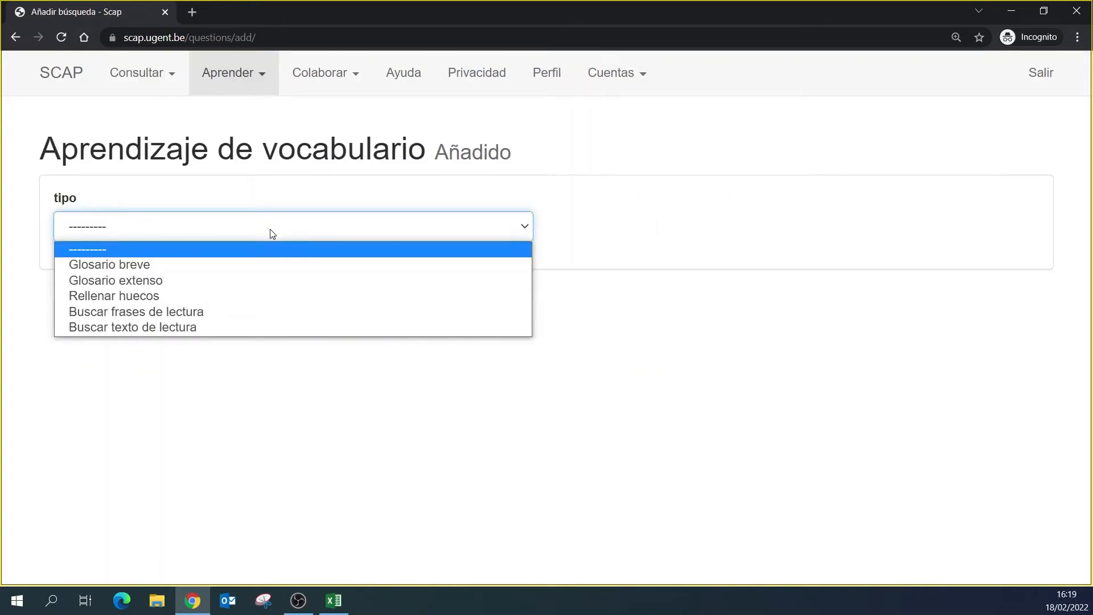
pyautogui.click(240, 280)
pyautogui.click(720, 226)
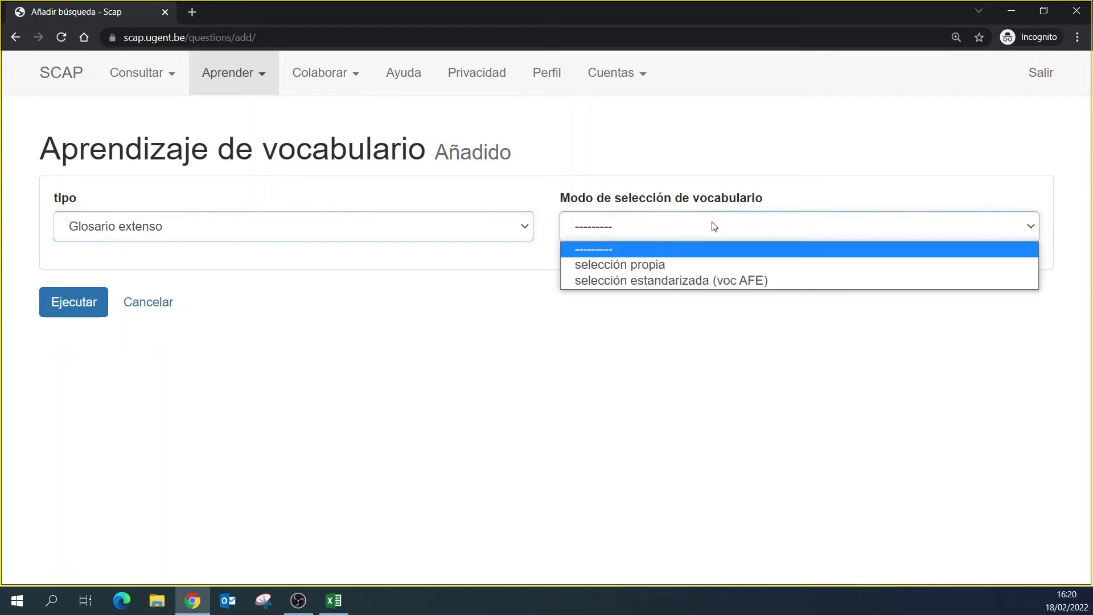
pyautogui.click(683, 266)
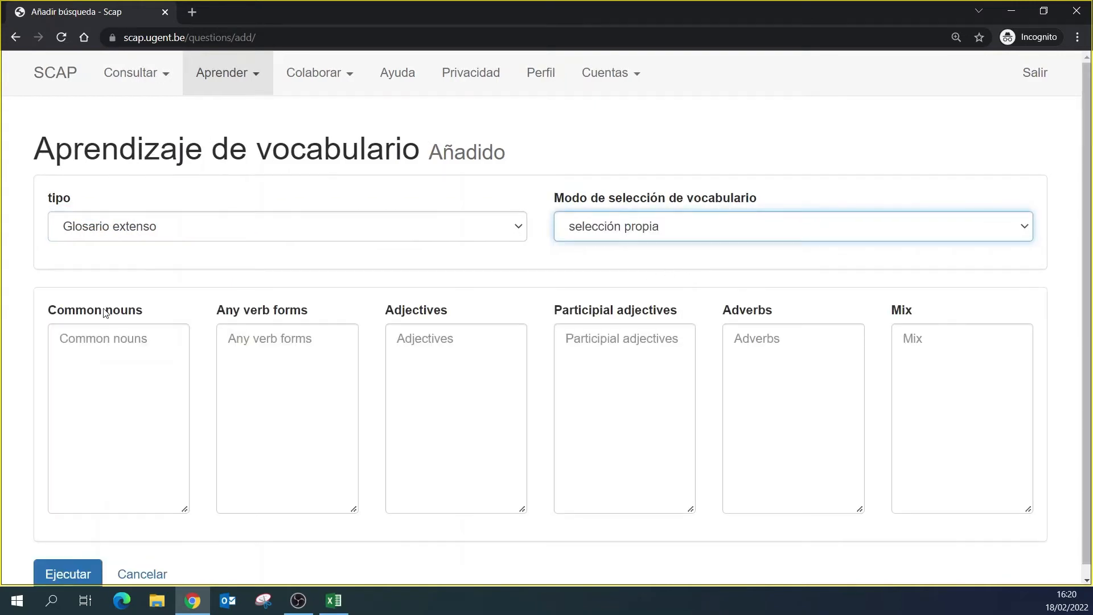
# - Paste the copied lemmas as Common nouns and run the glossary task
pyautogui.click(114, 345)
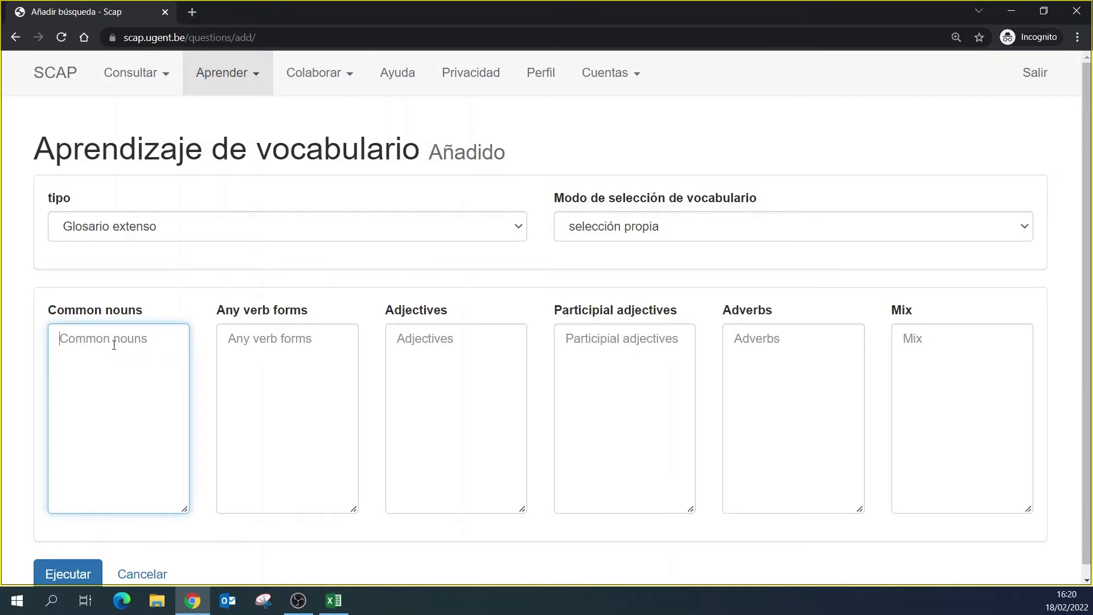
pyautogui.hotkey('ctrl', 'v')
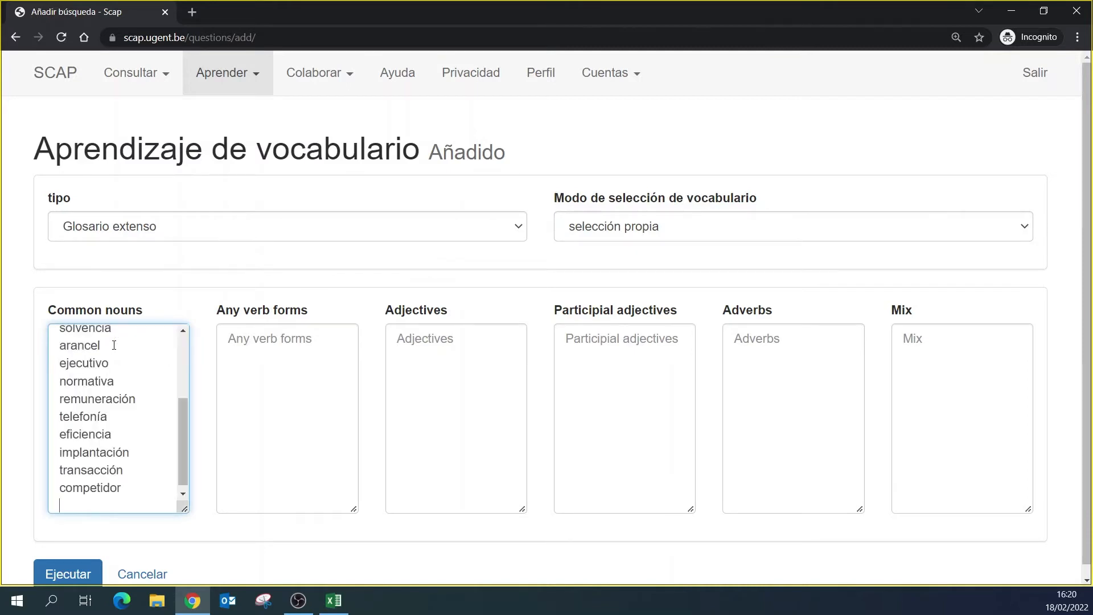
pyautogui.click(85, 574)
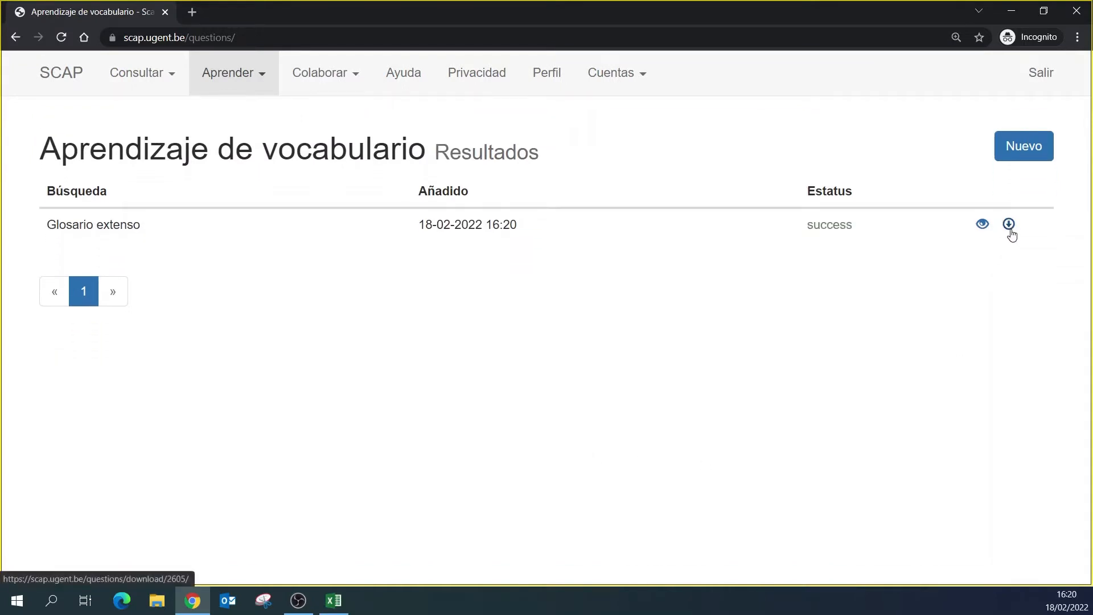
# - Download the Glosario extenso result and open it in Excel
pyautogui.click(1008, 224)
pyautogui.click(83, 560)
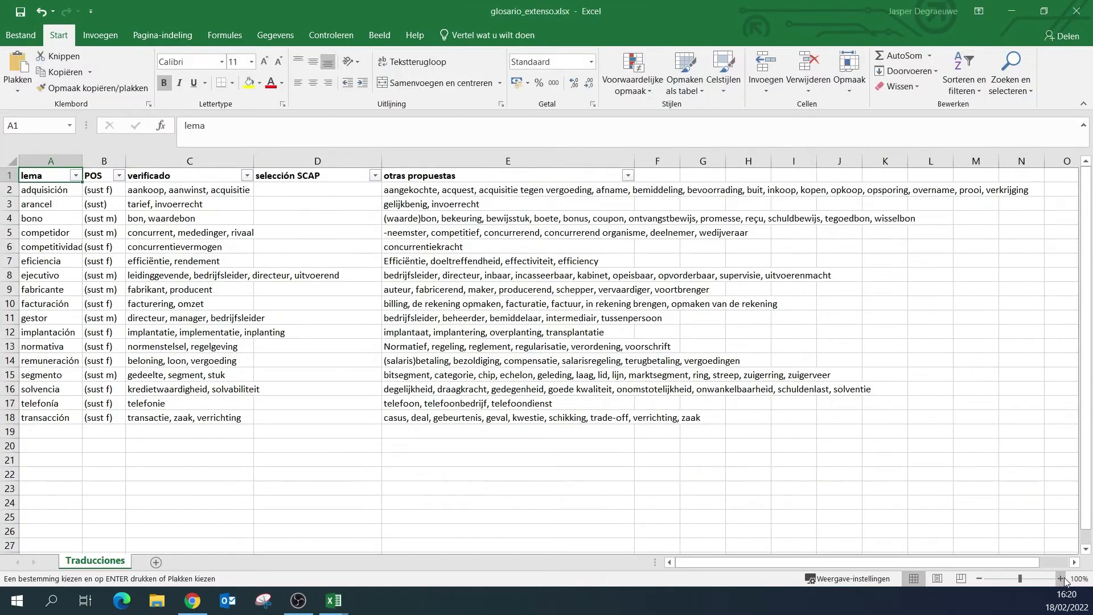
pyautogui.click(1059, 578)
pyautogui.click(1059, 578)
pyautogui.click(1060, 578)
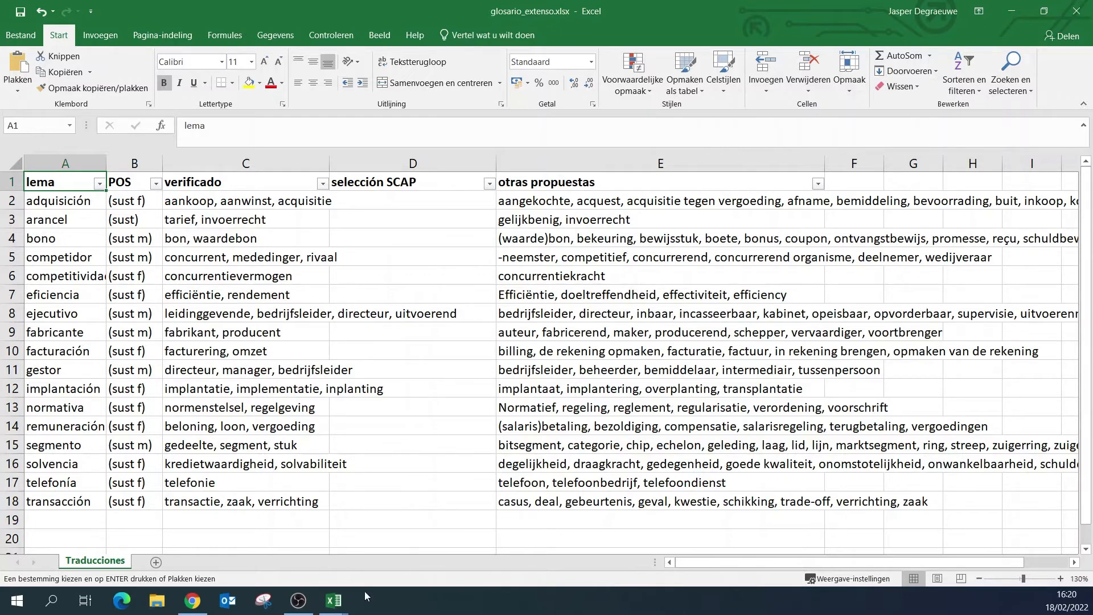
# - Look back at the copied lemmas in pcinc_voc_overview.xlsx and return to glosario_extenso.xlsx
pyautogui.moveTo(344, 600)
pyautogui.click(286, 560)
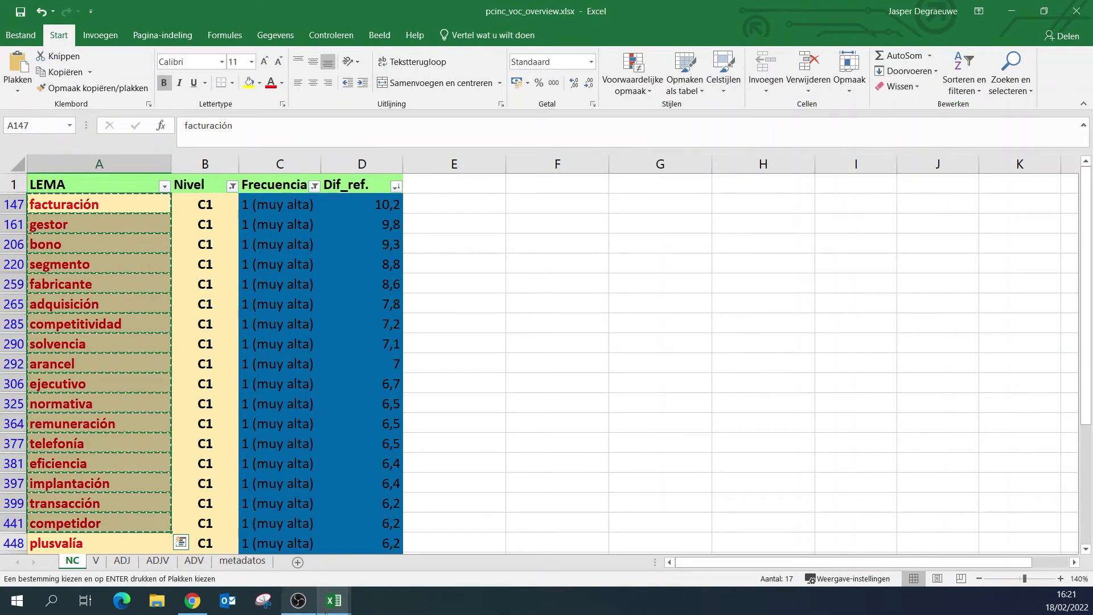
pyautogui.moveTo(330, 603)
pyautogui.click(394, 561)
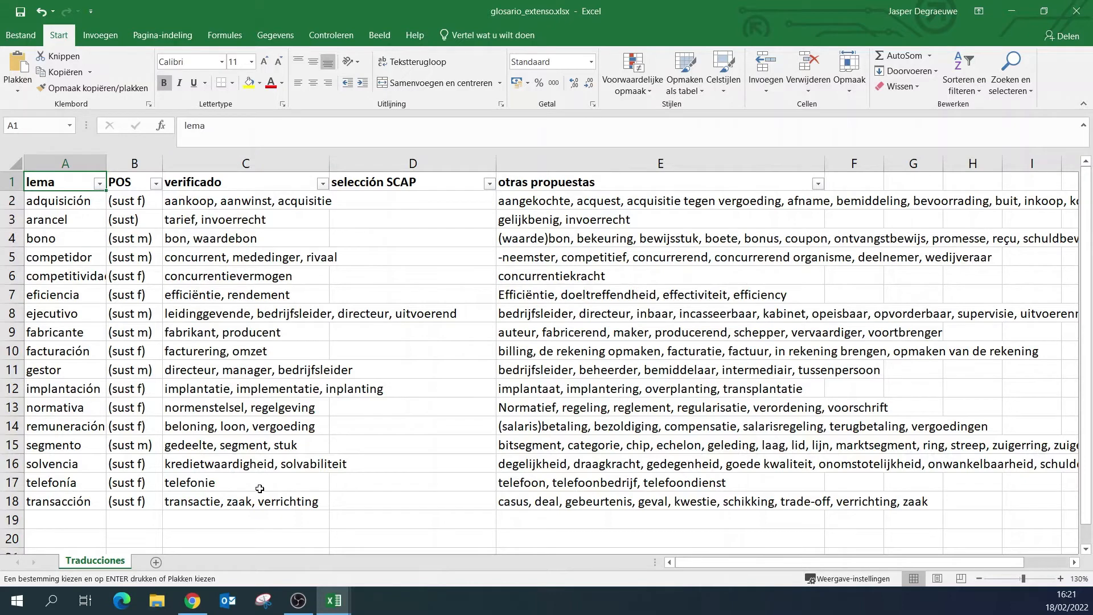
# - Switch back to SCAP in Chrome and start a new vocabulary learning task of type Buscar frases de lectura
pyautogui.click(165, 608)
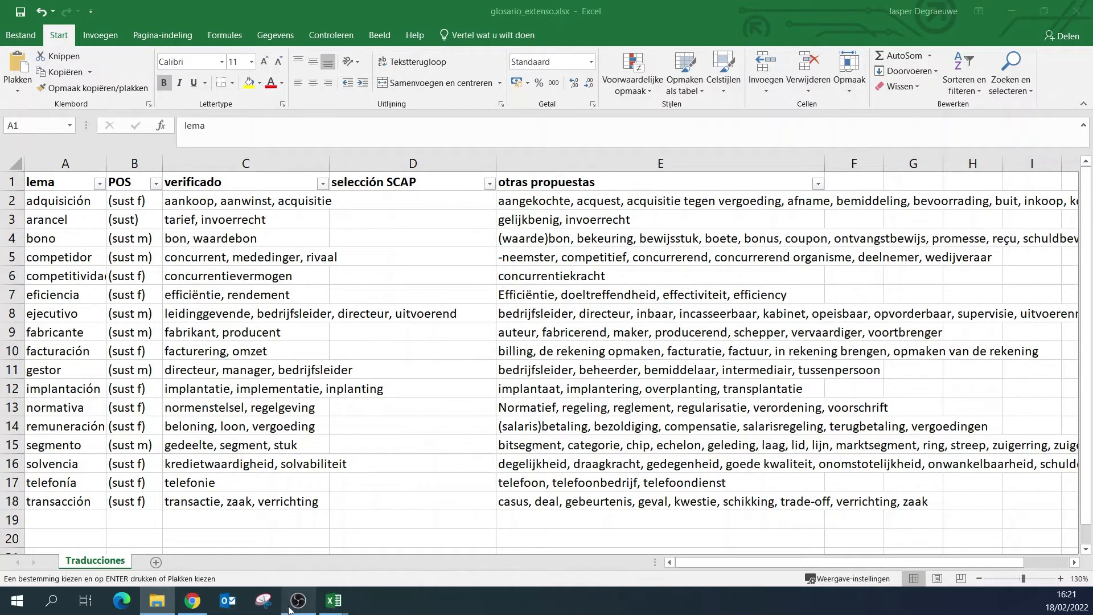
pyautogui.click(197, 608)
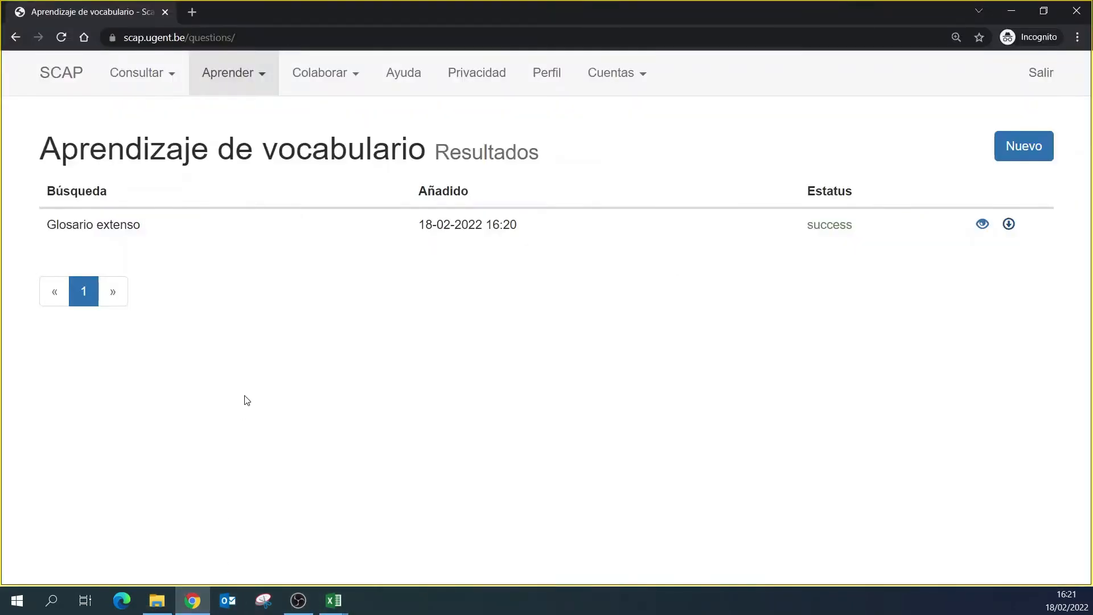
pyautogui.click(247, 90)
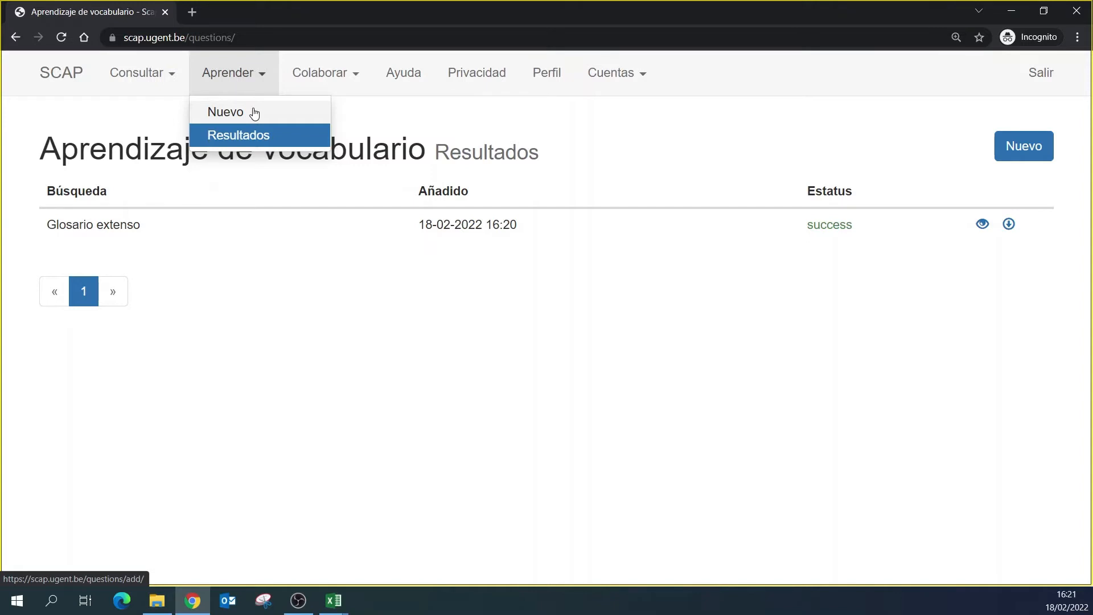
pyautogui.click(254, 113)
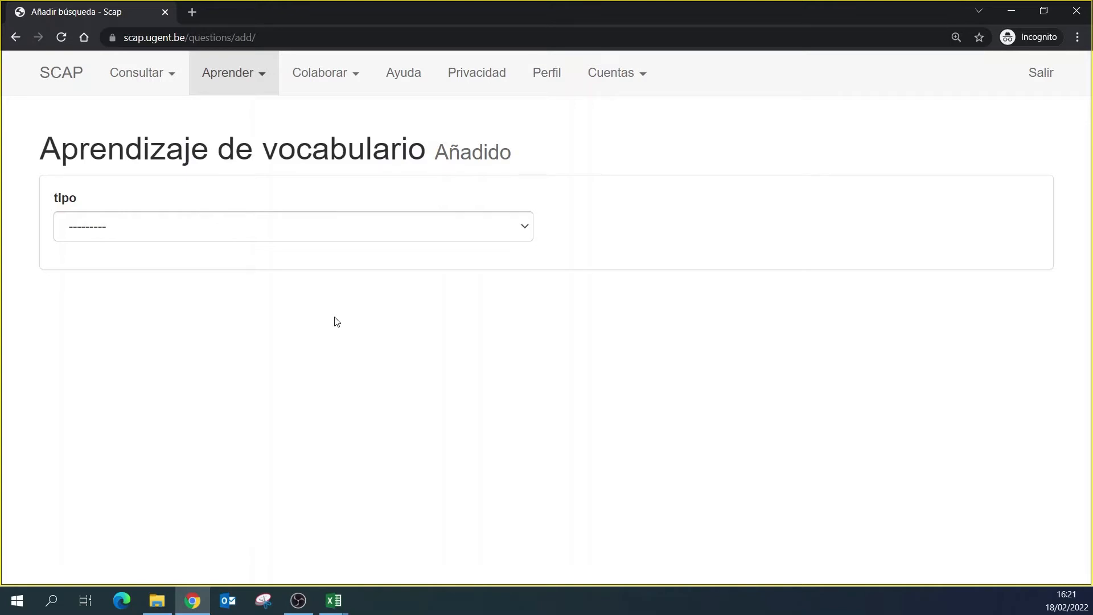
pyautogui.click(236, 234)
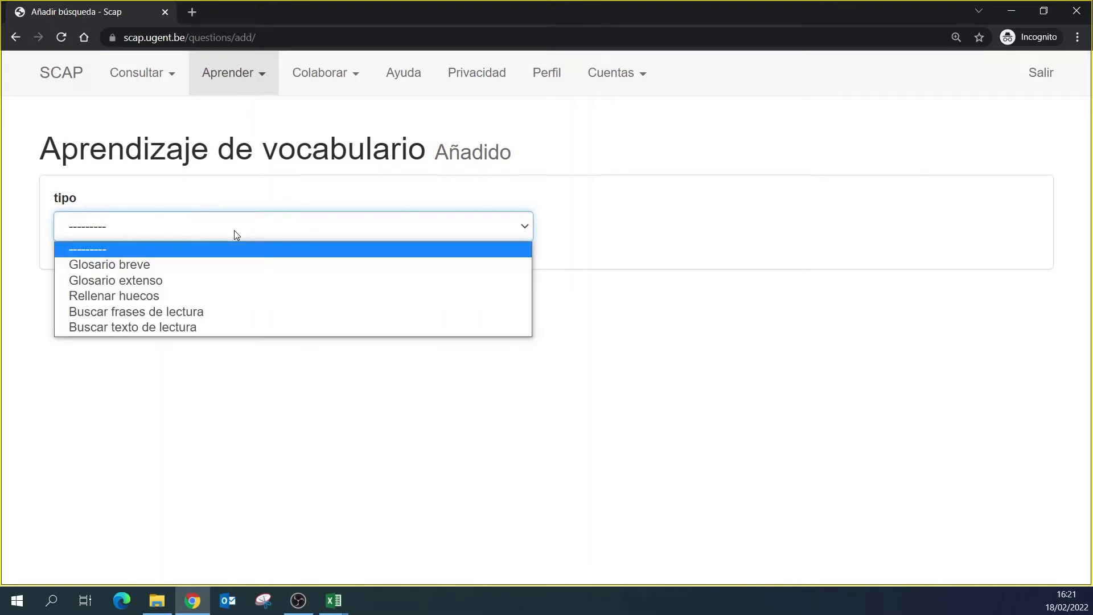
pyautogui.click(229, 311)
# - Paste the copied lemmas as Common nouns and choose Economía: Noticias (***) as the source corpus for examples
pyautogui.click(120, 351)
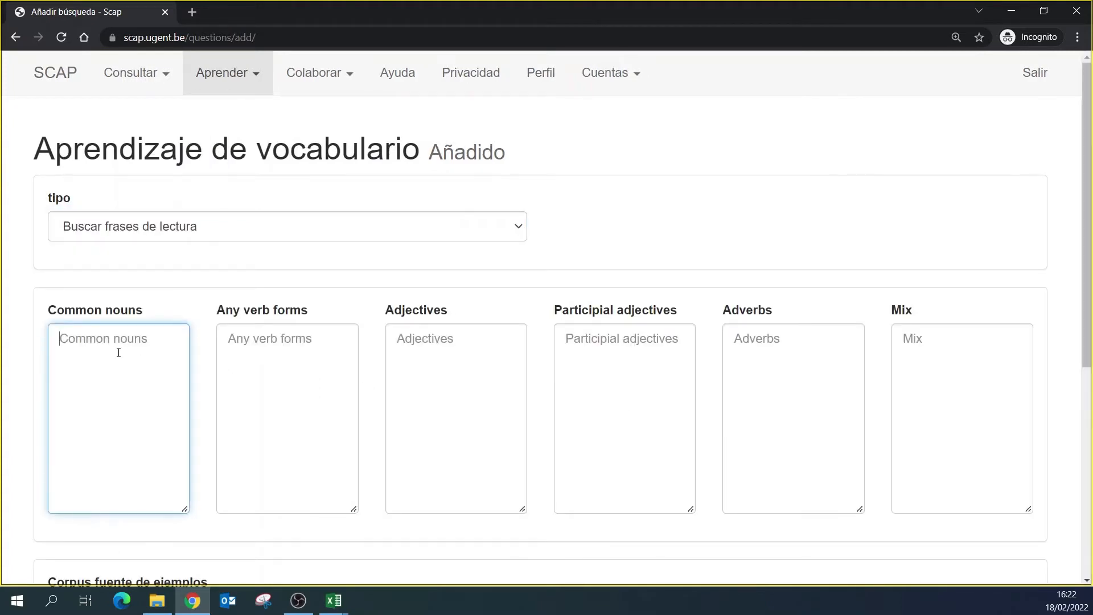
pyautogui.hotkey('ctrl', 'v')
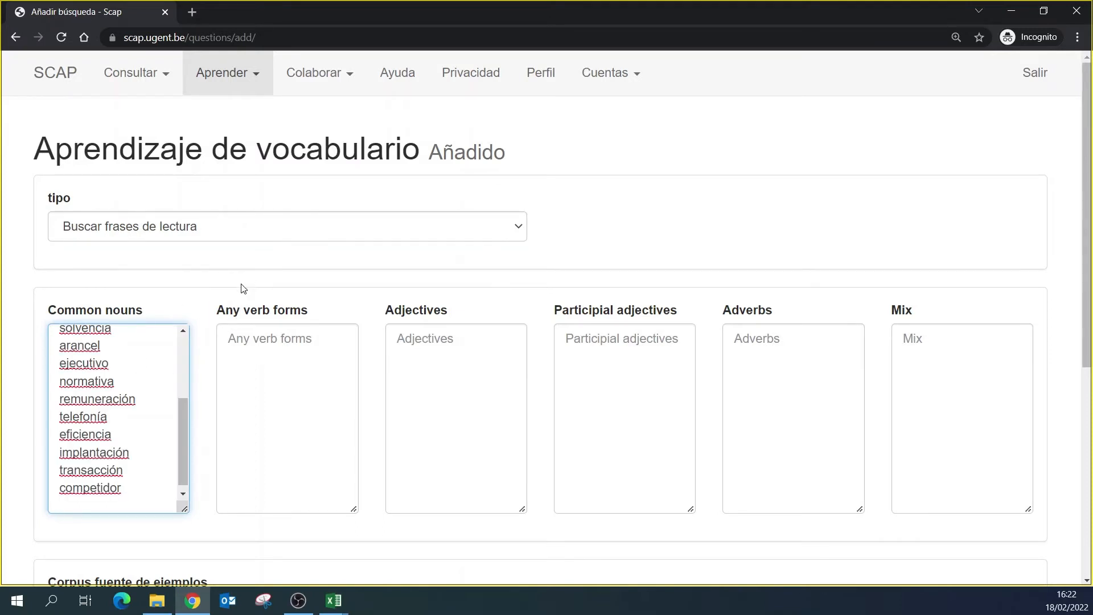
pyautogui.scroll(-2, 244, 289)
pyautogui.scroll(-2, 243, 289)
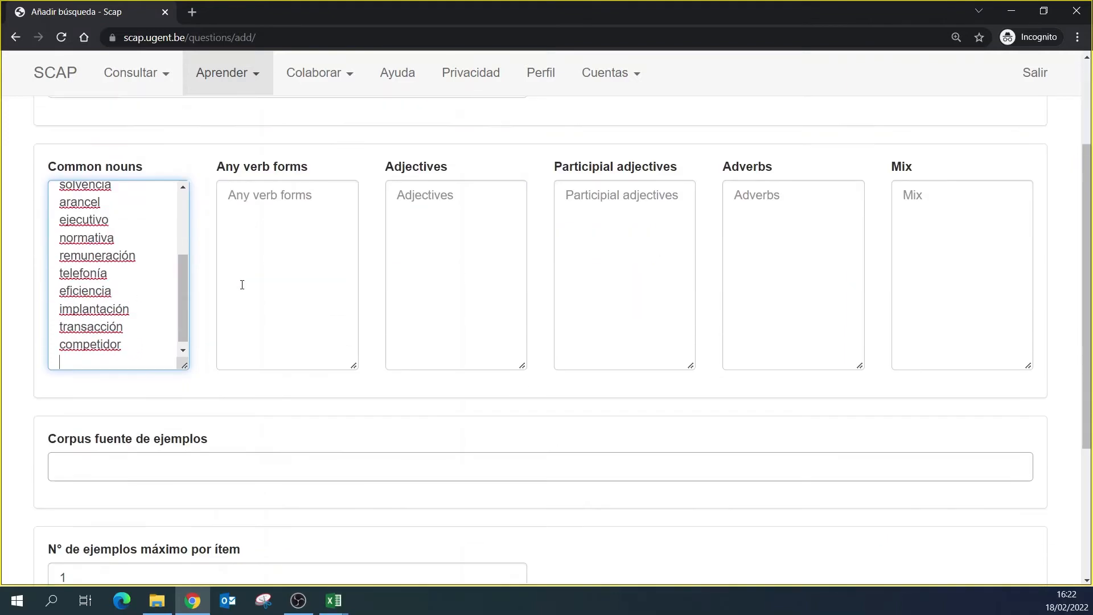
pyautogui.click(192, 399)
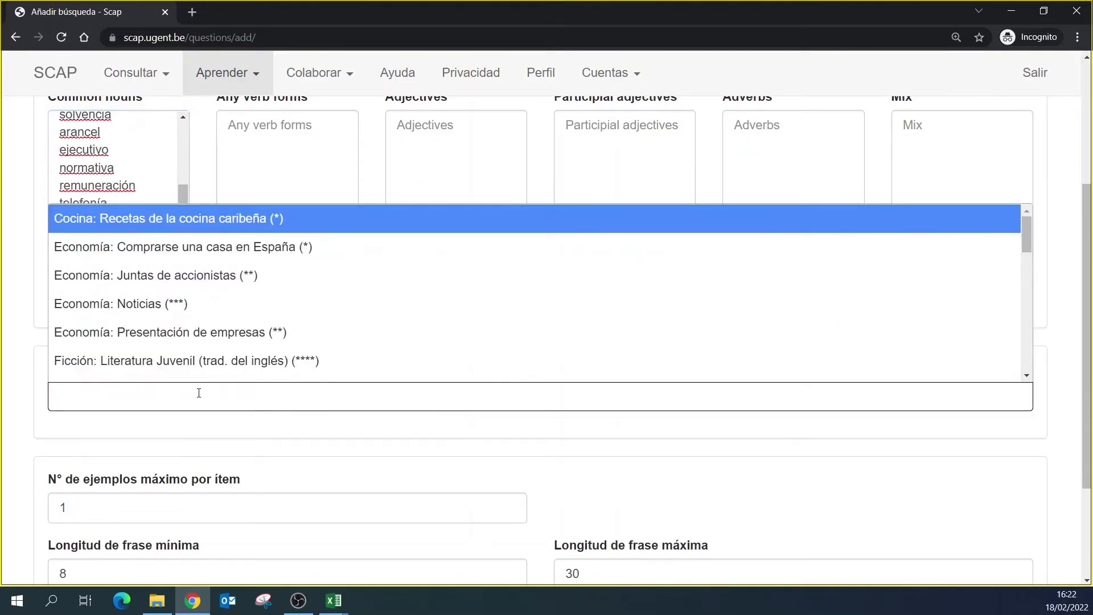
pyautogui.click(212, 308)
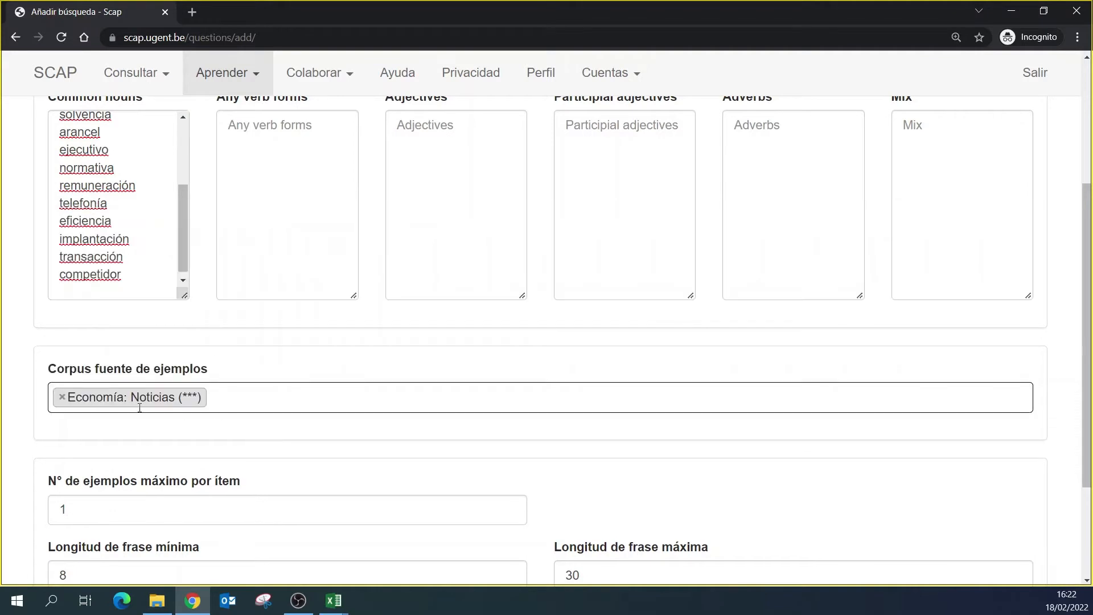
# - Set the maximum number of examples per item to 4
pyautogui.scroll(-2, 29, 370)
pyautogui.click(88, 370)
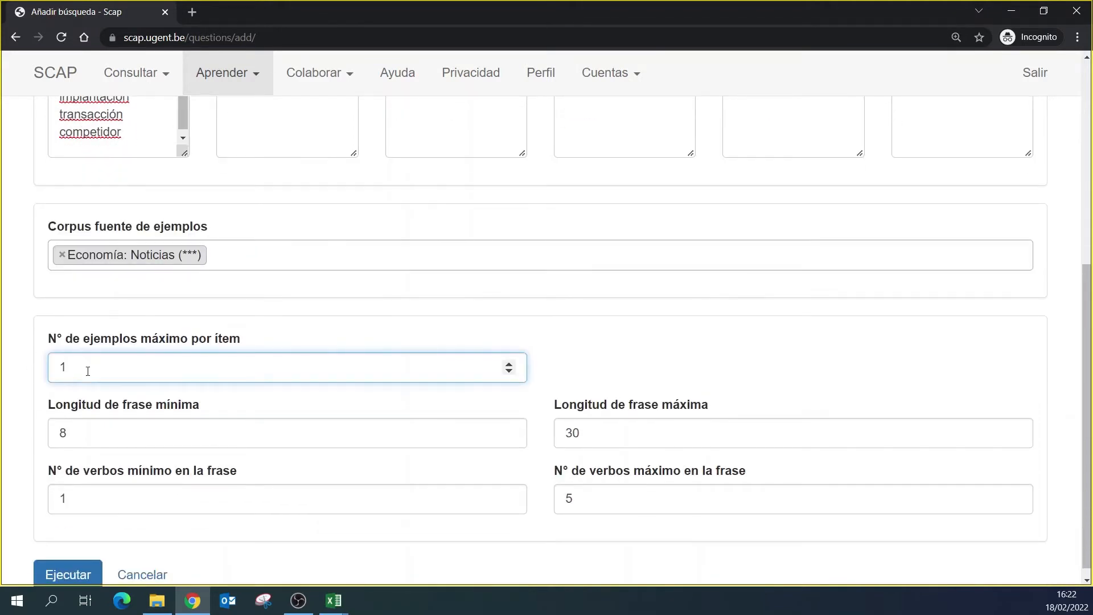
pyautogui.press('BackSpace')
pyautogui.write('4')
pyautogui.scroll(3, 133, 312)
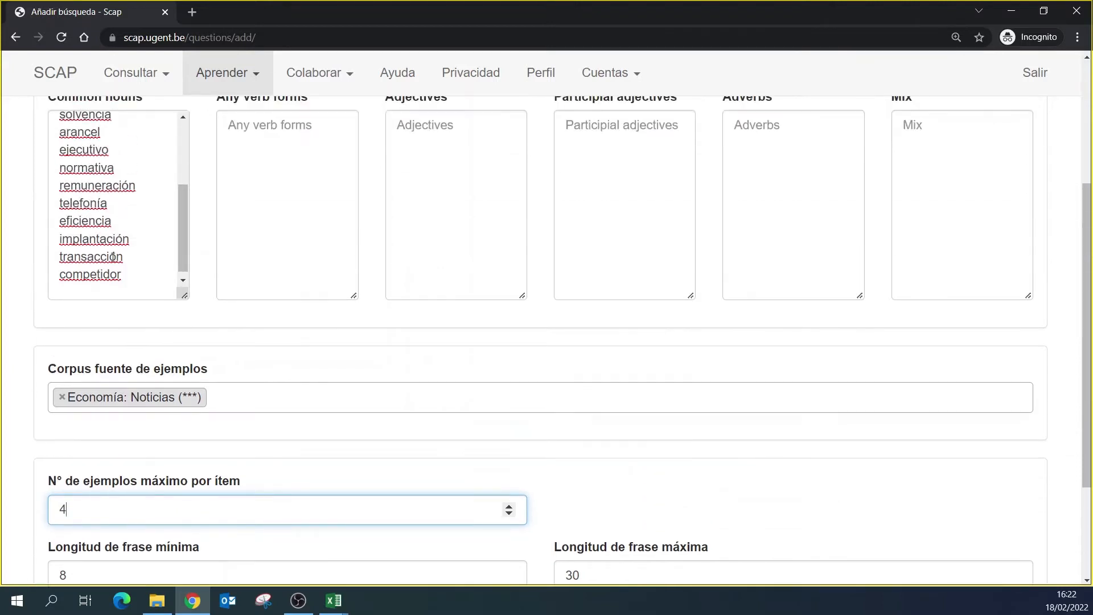
# - Go through the sentence length and verb count limits and run the reading sentence search
pyautogui.scroll(-3, 284, 342)
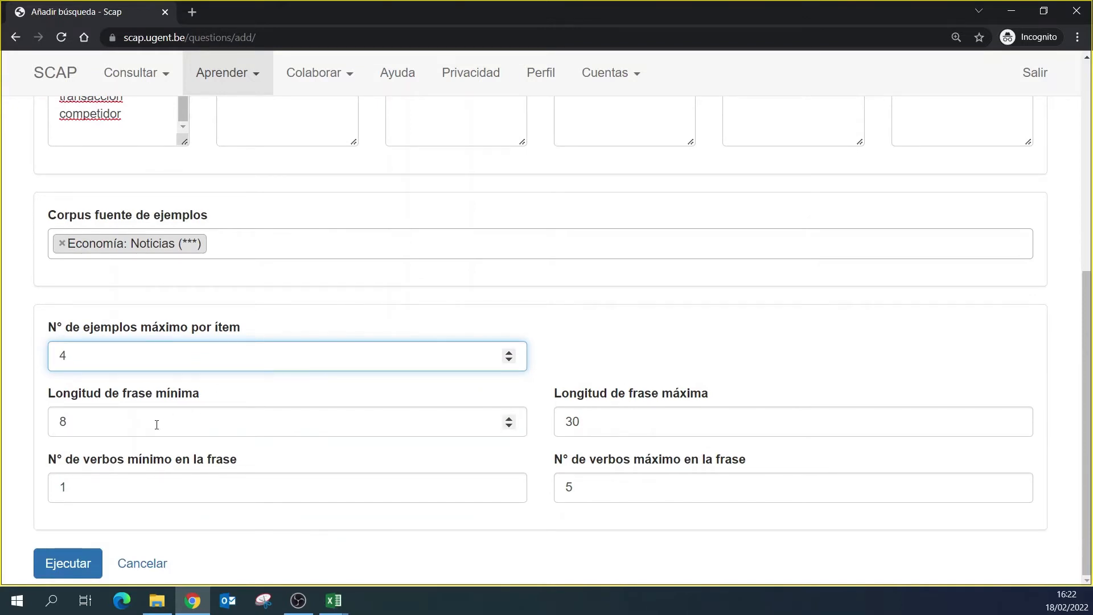
pyautogui.click(118, 428)
pyautogui.click(617, 426)
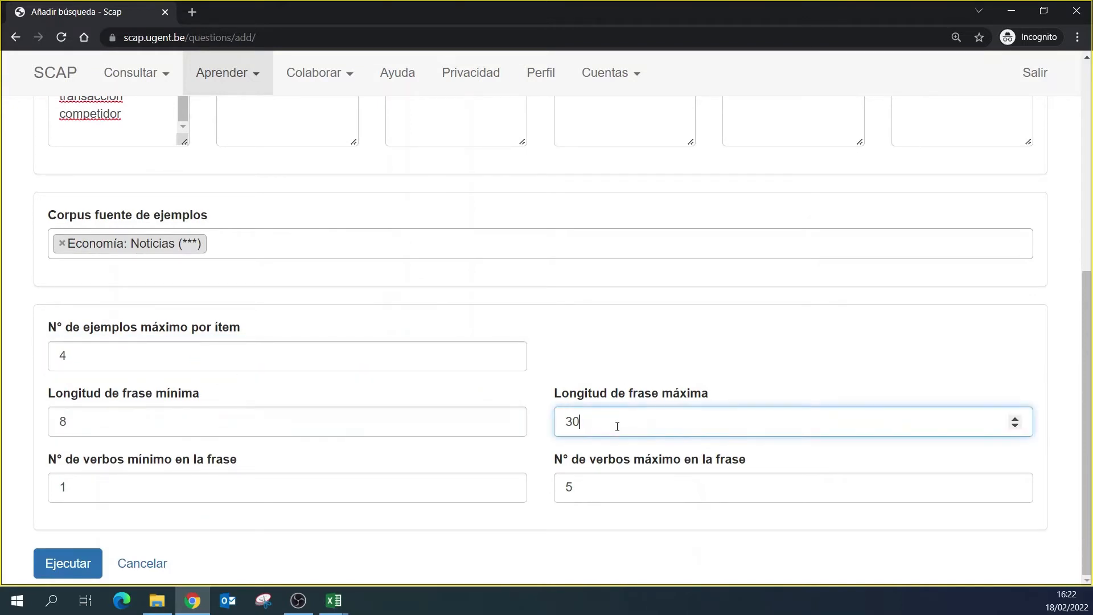
pyautogui.click(178, 493)
pyautogui.click(581, 488)
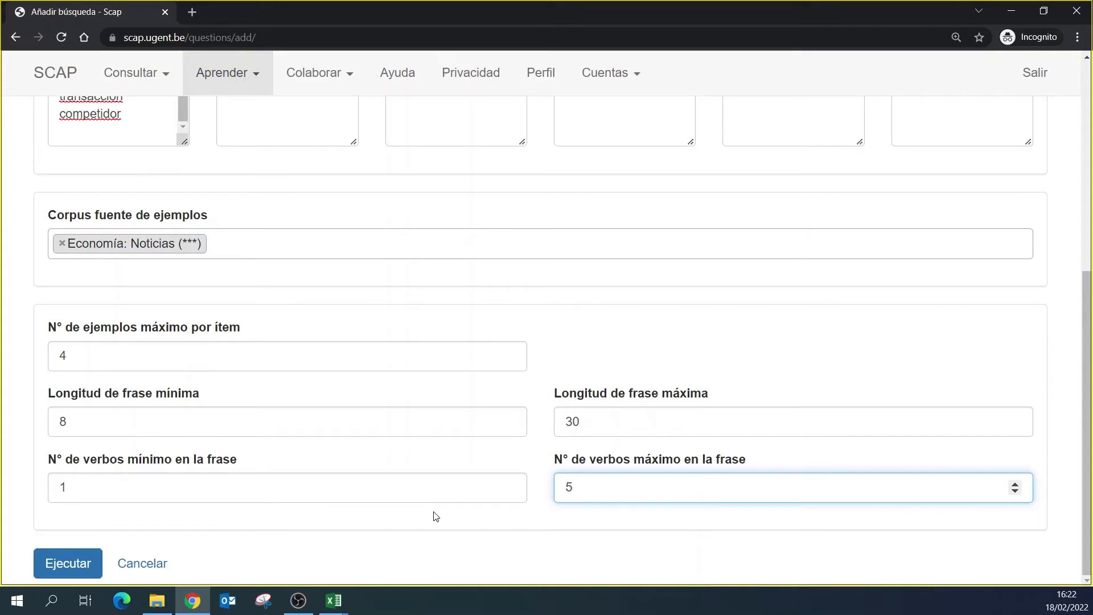
pyautogui.click(71, 562)
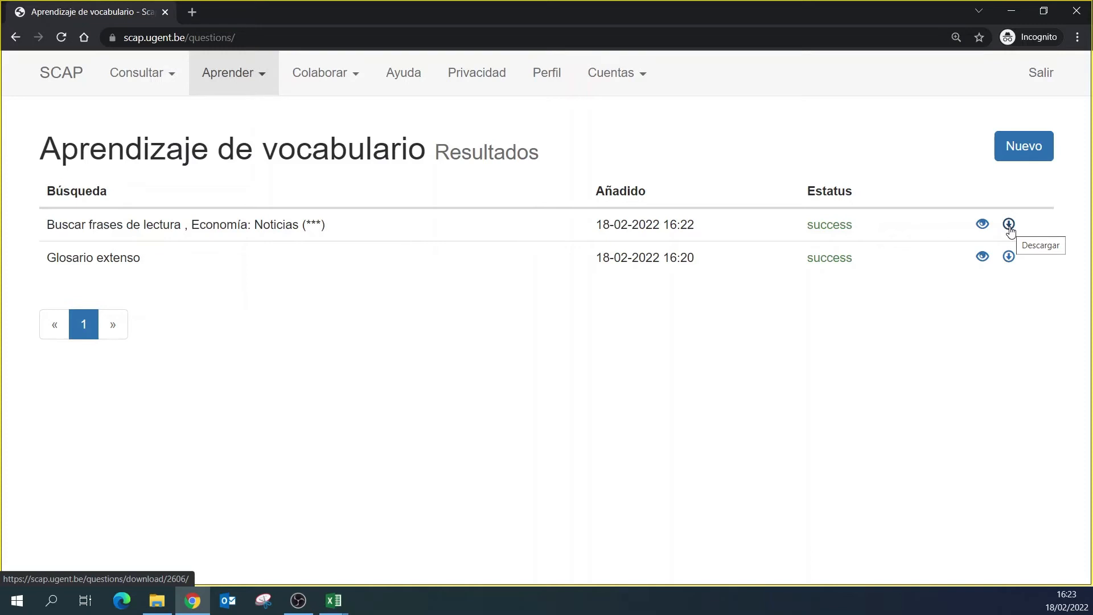
# - Download the Buscar frases de lectura result, open it in Word and view its first example sentences
pyautogui.click(1009, 224)
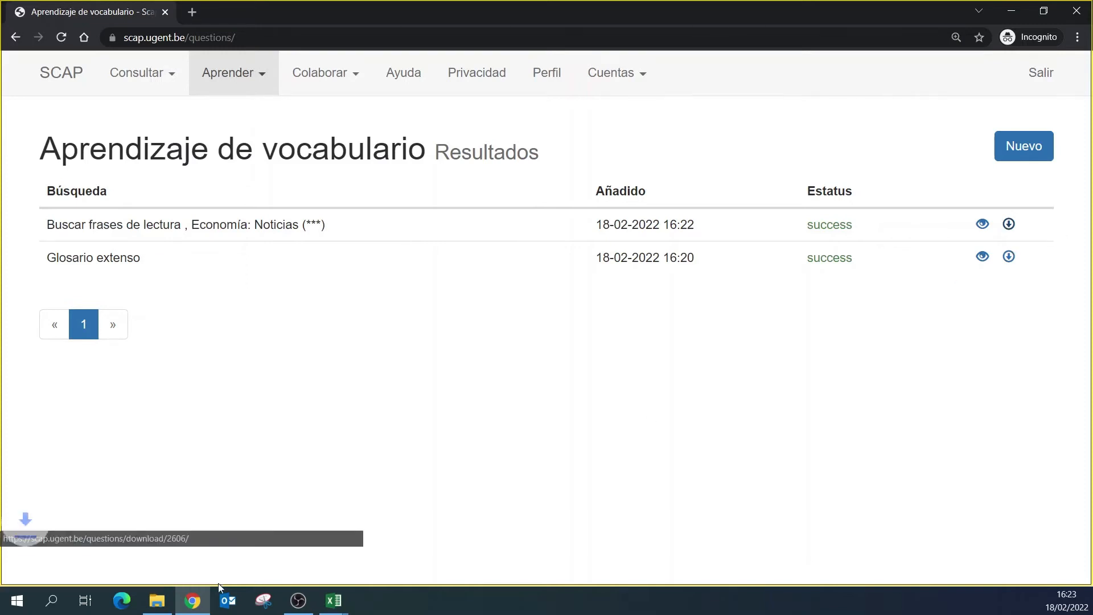
pyautogui.click(59, 565)
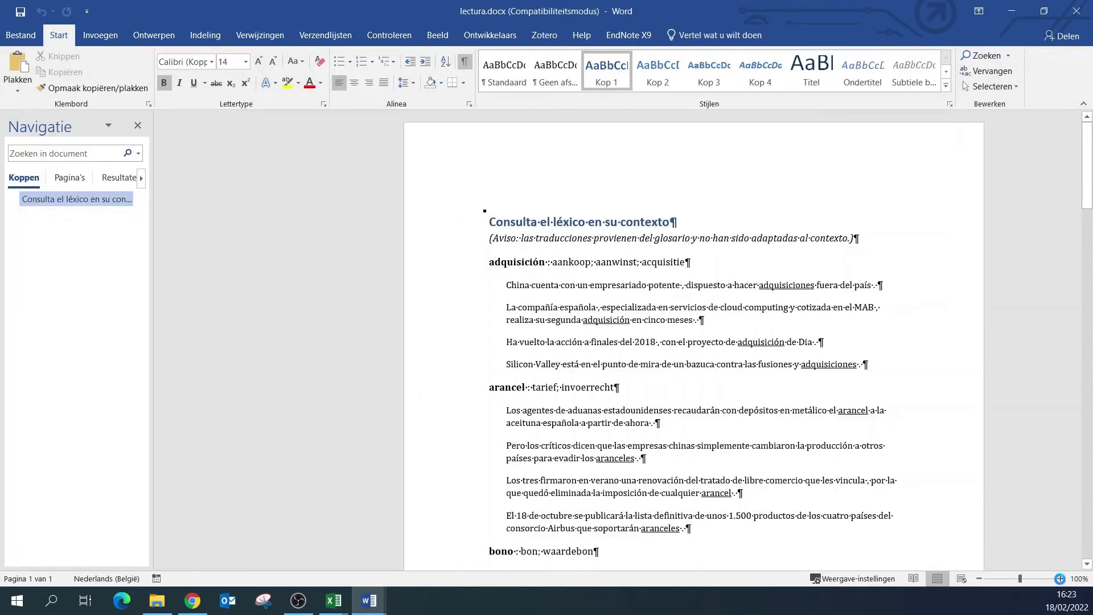
pyautogui.click(1060, 580)
pyautogui.click(1060, 579)
pyautogui.click(1060, 580)
pyautogui.click(1060, 579)
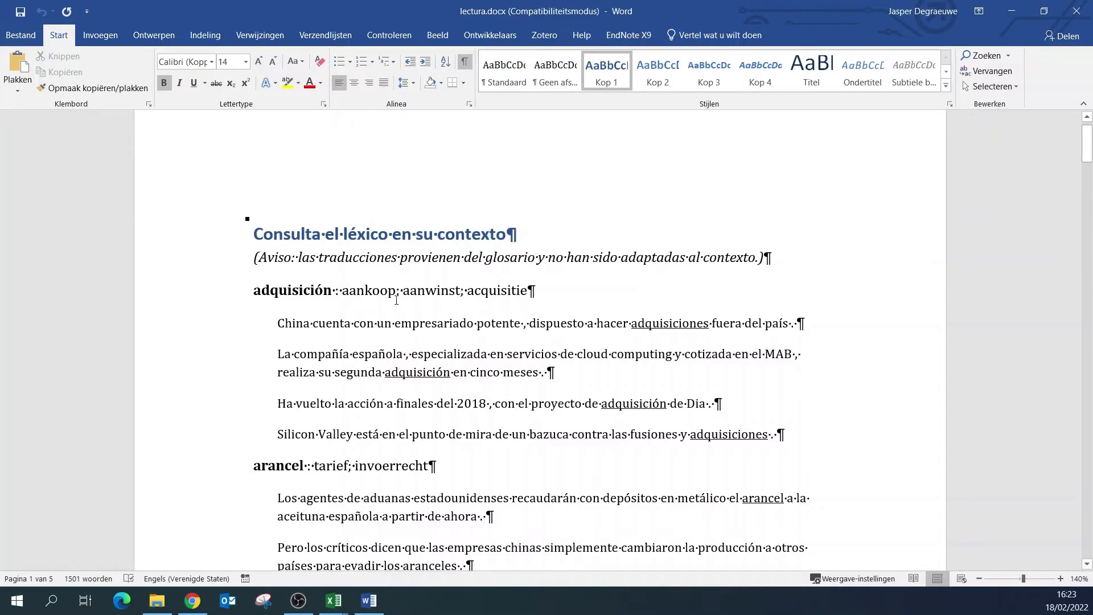
pyautogui.scroll(-1, 502, 298)
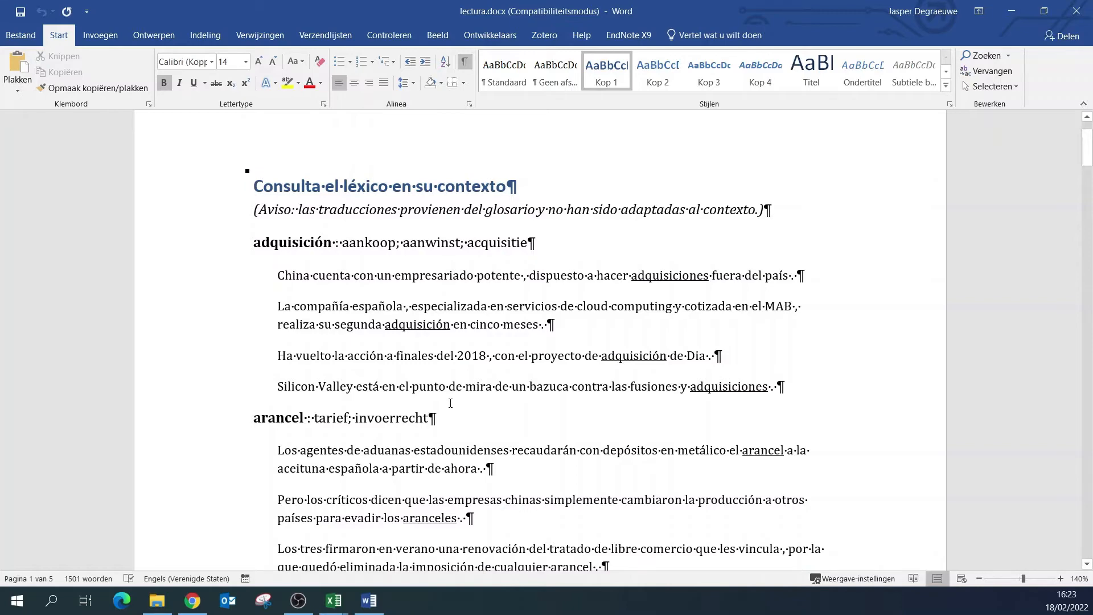
# - Look through the translated lemmas and their example sentences in lectura.docx and return to the document's beginning
pyautogui.scroll(-3, 478, 366)
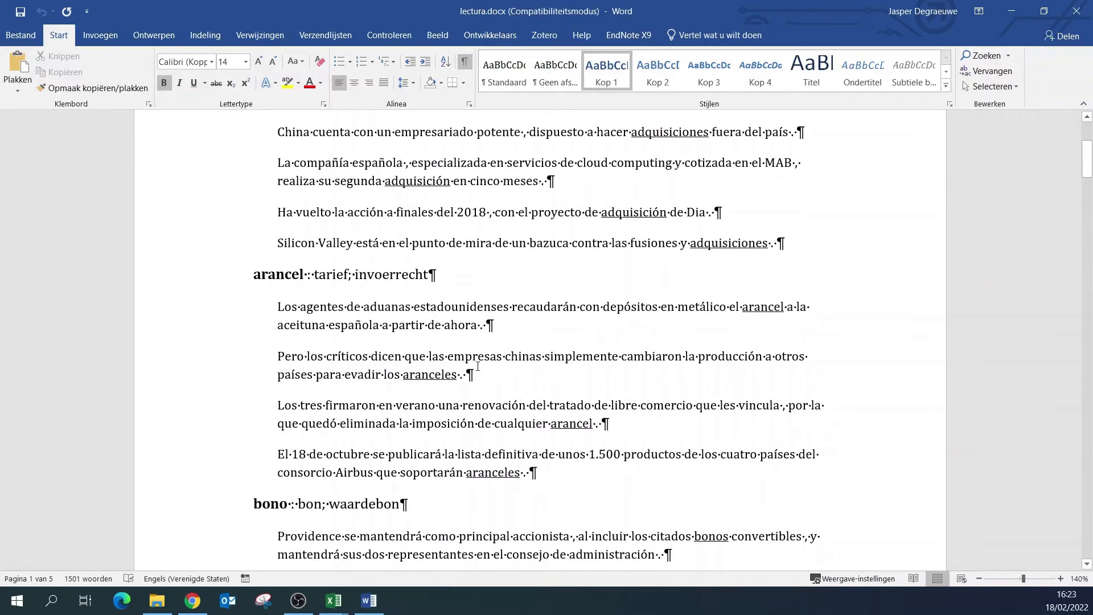
pyautogui.scroll(-18, 269, 281)
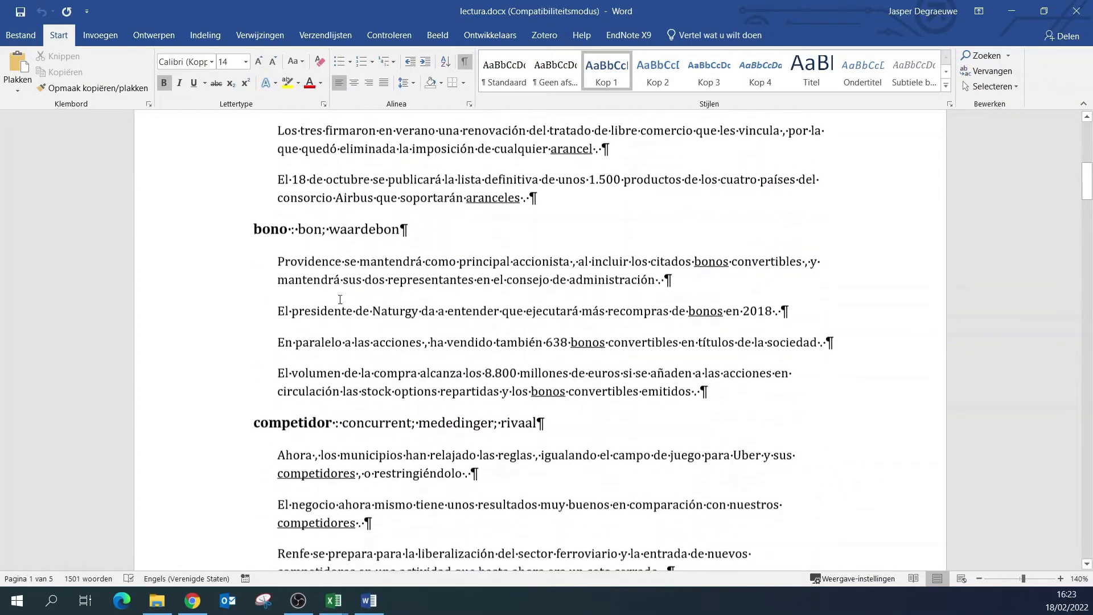
pyautogui.scroll(-2, 332, 295)
pyautogui.scroll(1, 387, 211)
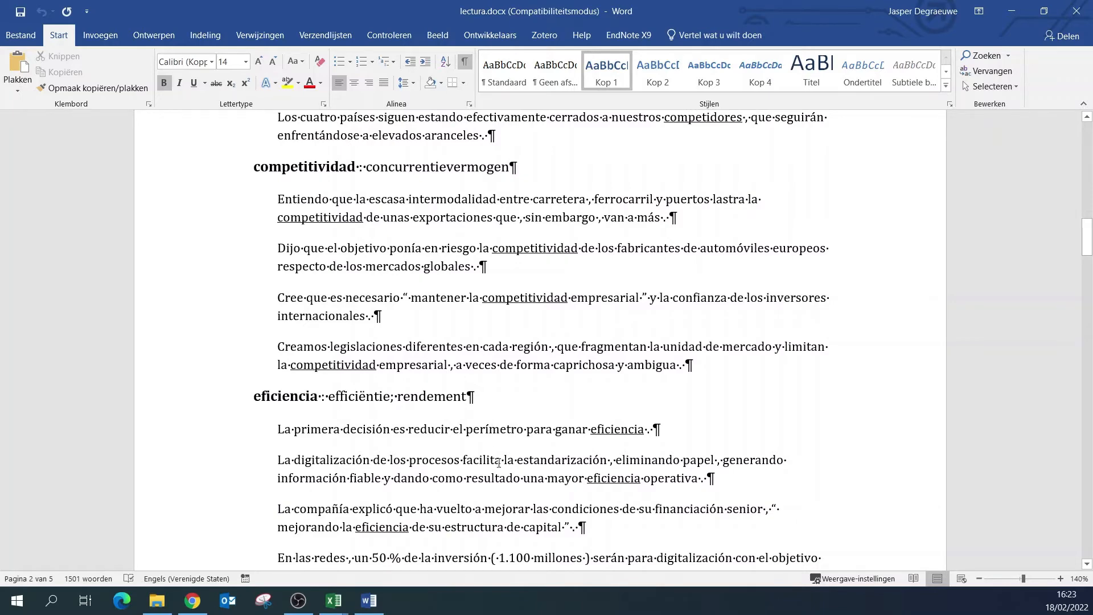
pyautogui.scroll(15, 498, 463)
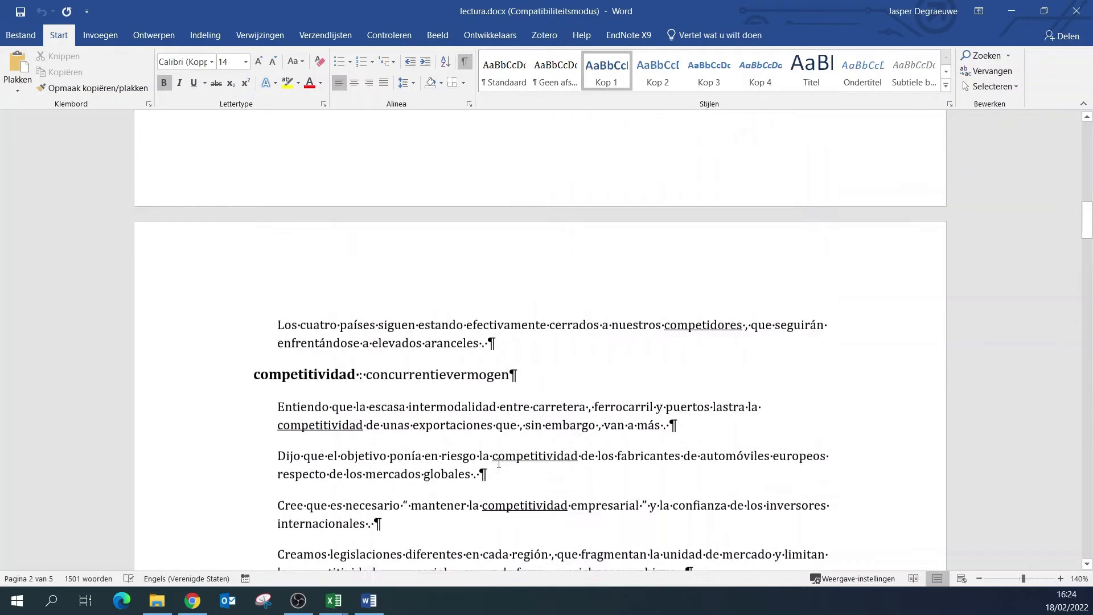
pyautogui.scroll(2, 501, 467)
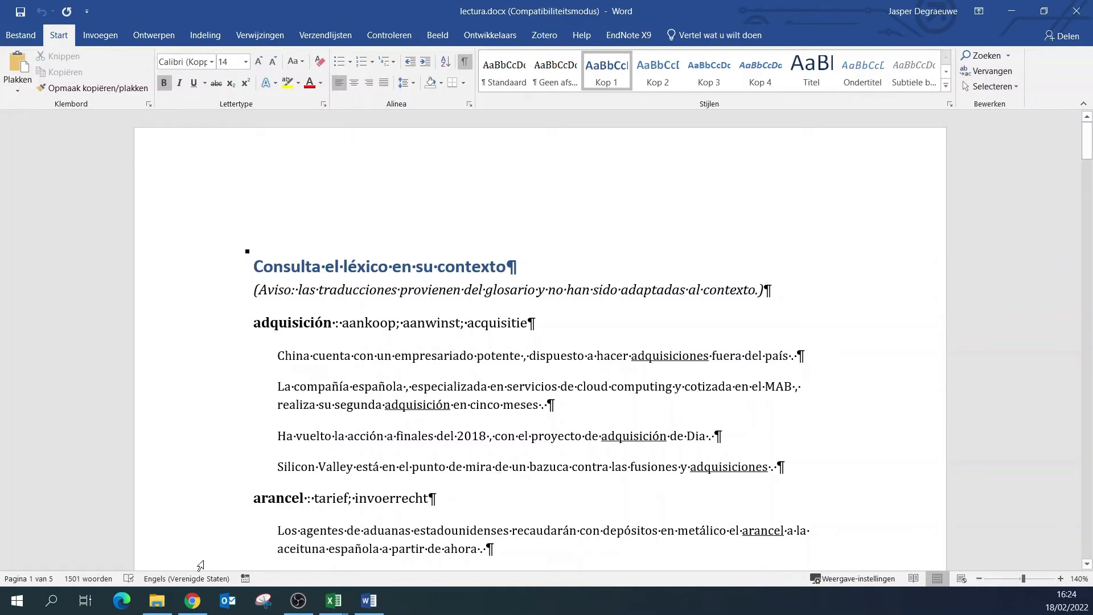
# - Switch to SCAP in Chrome and start a new vocabulary learning search of type Rellenar huecos
pyautogui.click(196, 603)
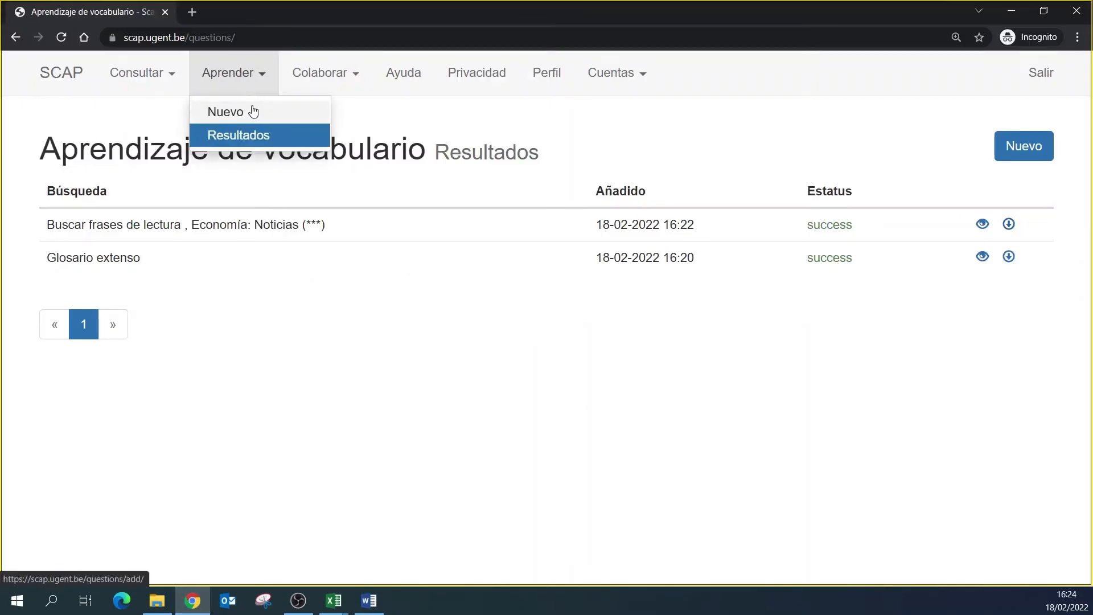
pyautogui.click(252, 113)
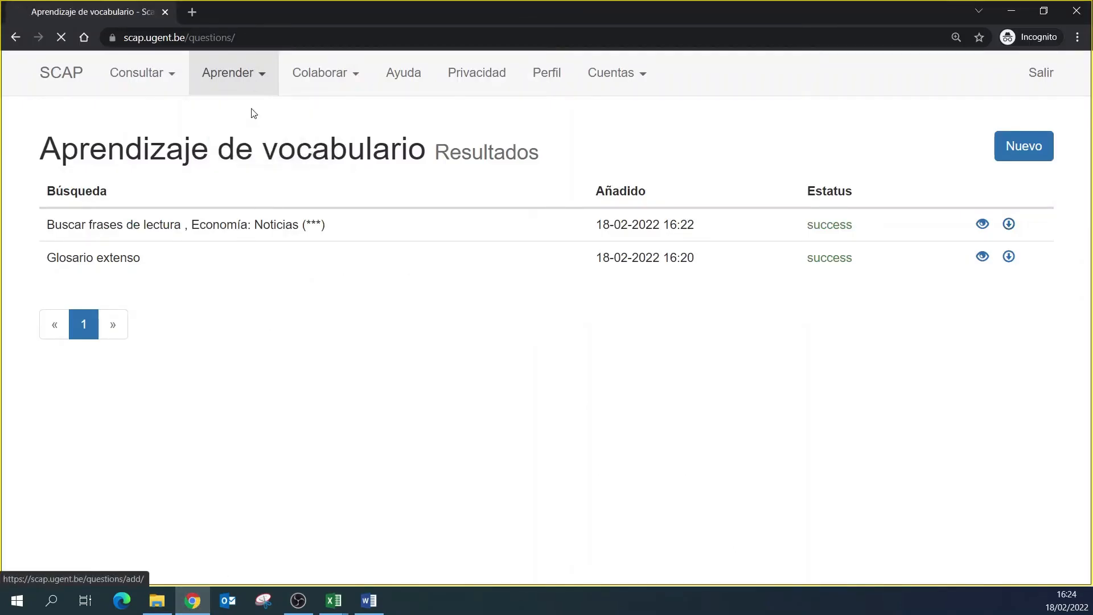
pyautogui.click(176, 236)
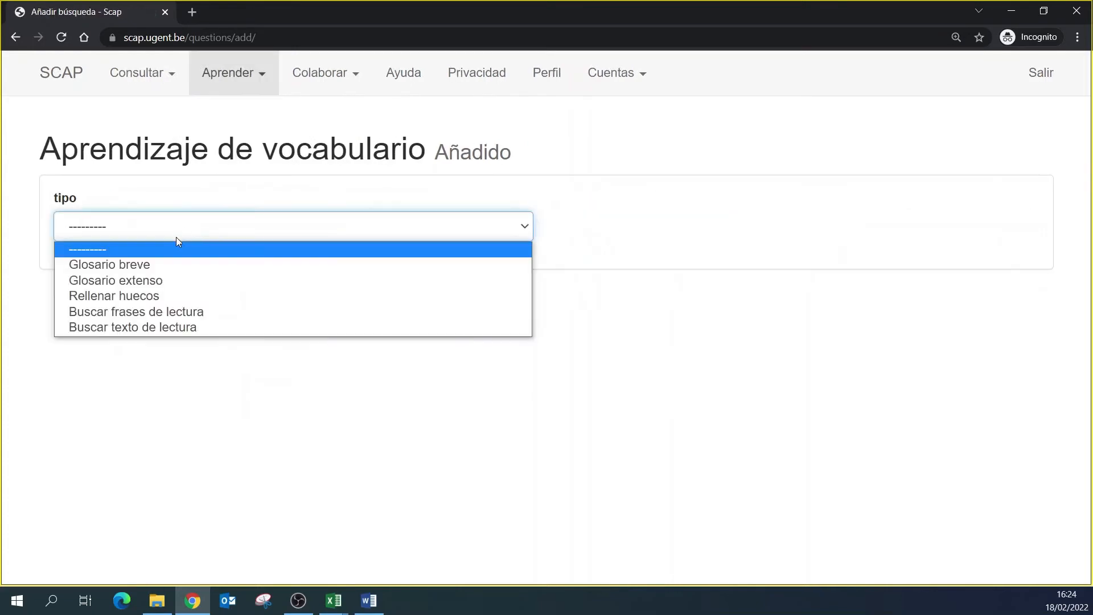
pyautogui.click(175, 296)
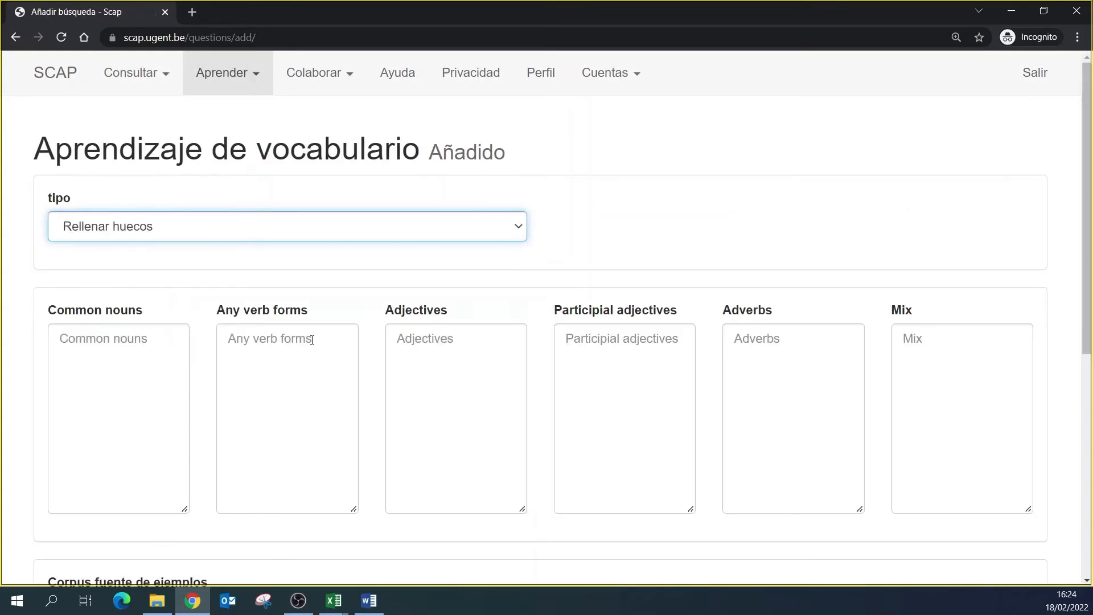
# - Paste the copied lemmas as Common nouns and select Economía: Noticias (***) as the example corpus for the gap-fill exercise
pyautogui.click(153, 359)
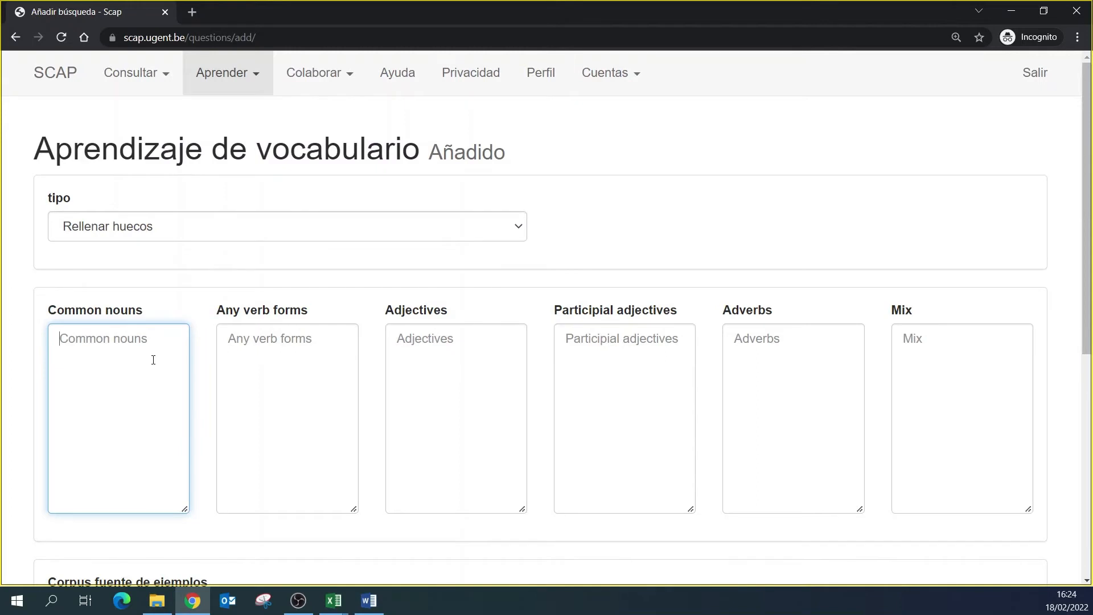
pyautogui.hotkey('ctrl', 'v')
pyautogui.scroll(-1, 173, 336)
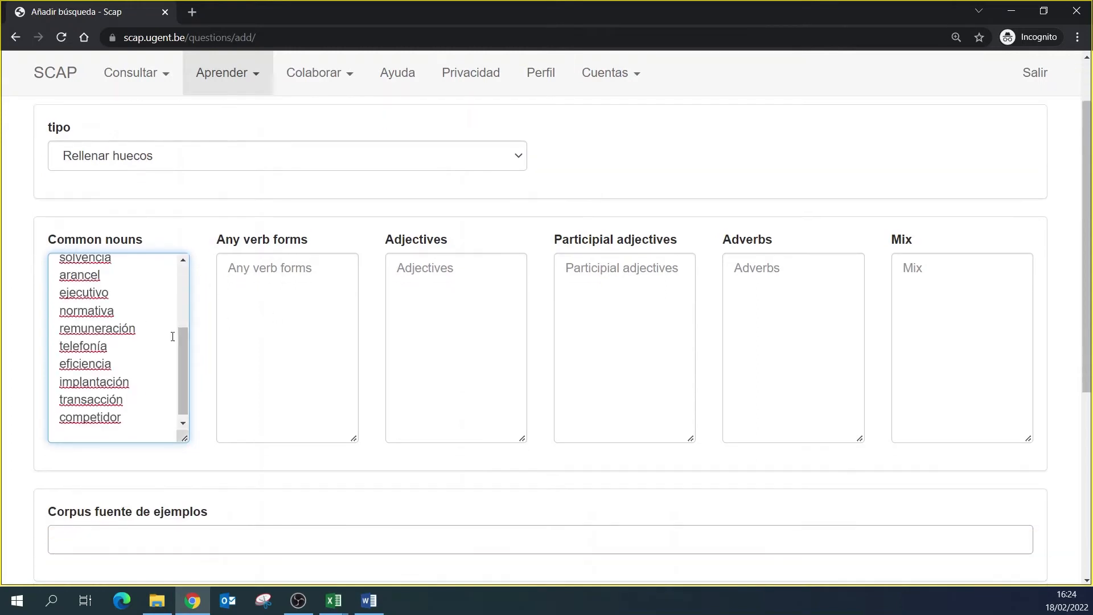
pyautogui.scroll(-5, 207, 346)
pyautogui.click(190, 255)
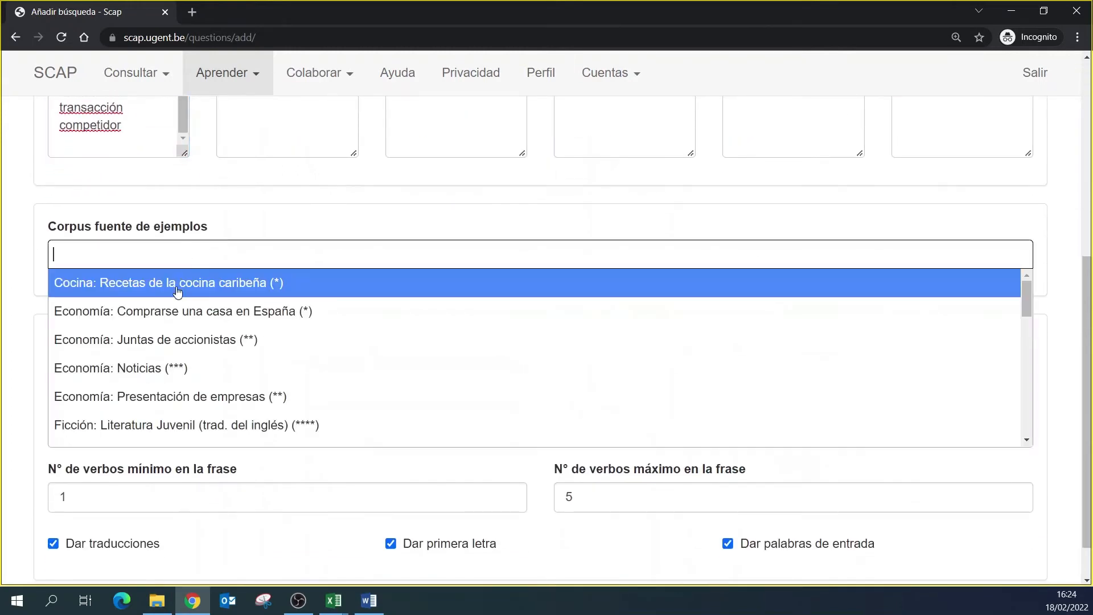
pyautogui.click(161, 369)
# - Set the maximum number of examples per item to 2 and run the Rellenar huecos search
pyautogui.scroll(-1, 209, 355)
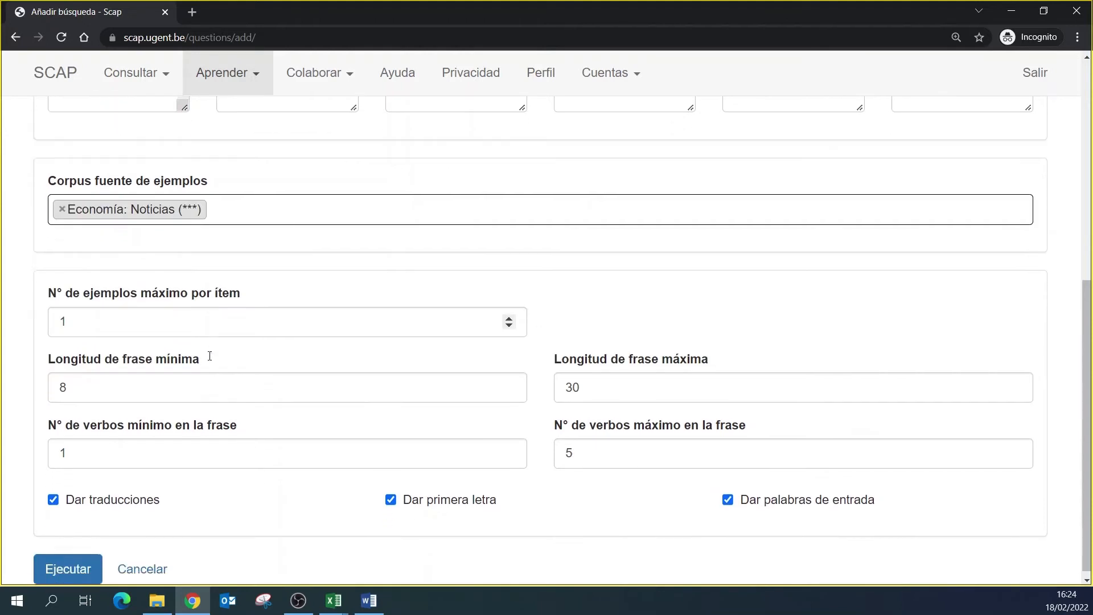
pyautogui.click(103, 317)
pyautogui.press('BackSpace')
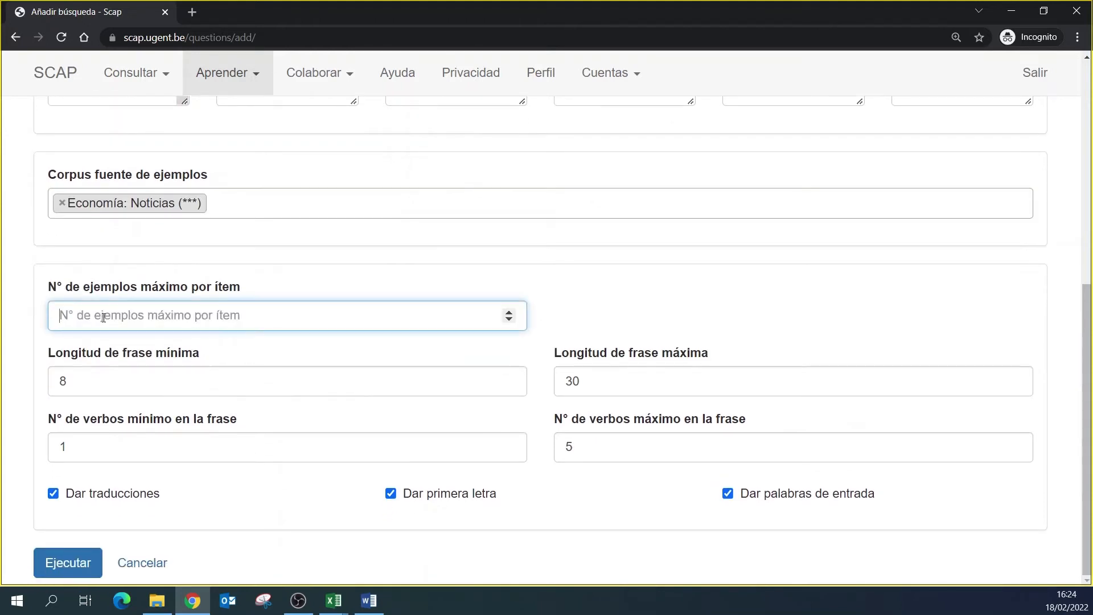
pyautogui.write('2')
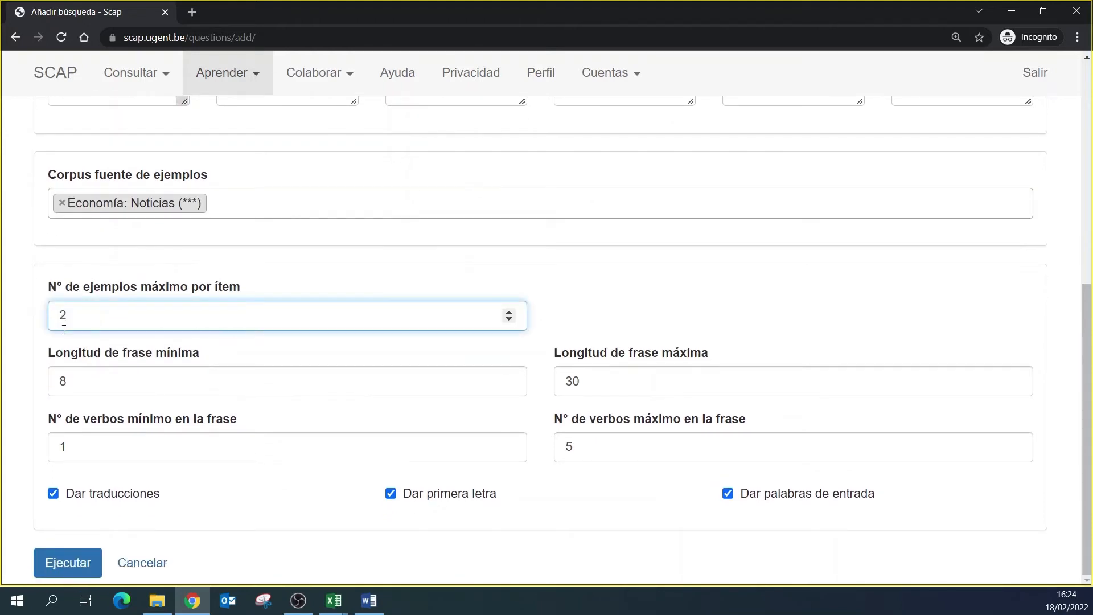
pyautogui.click(6, 331)
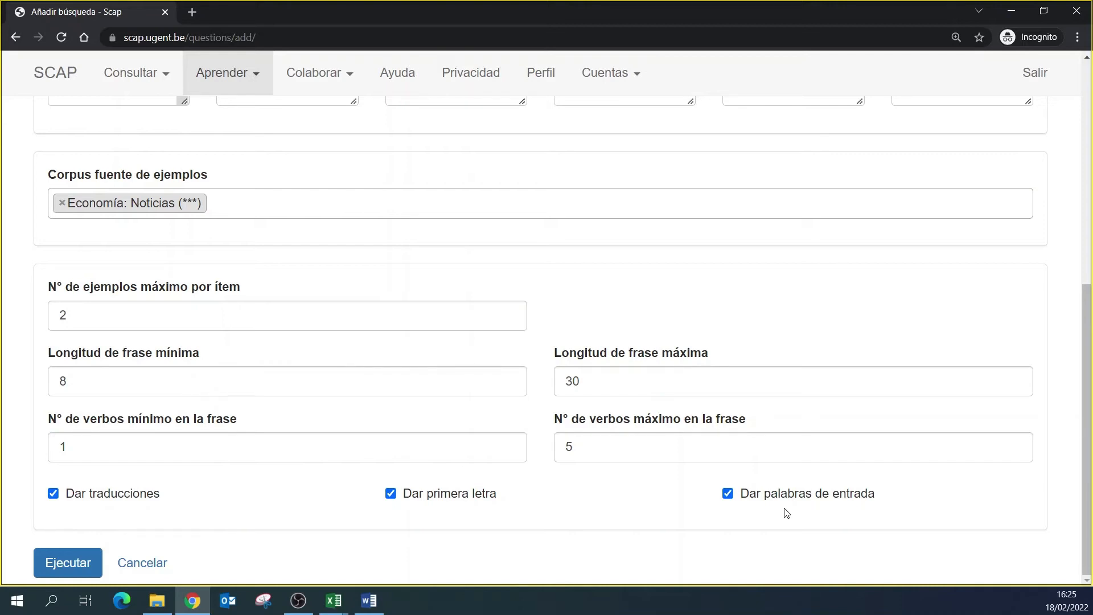
pyautogui.click(78, 564)
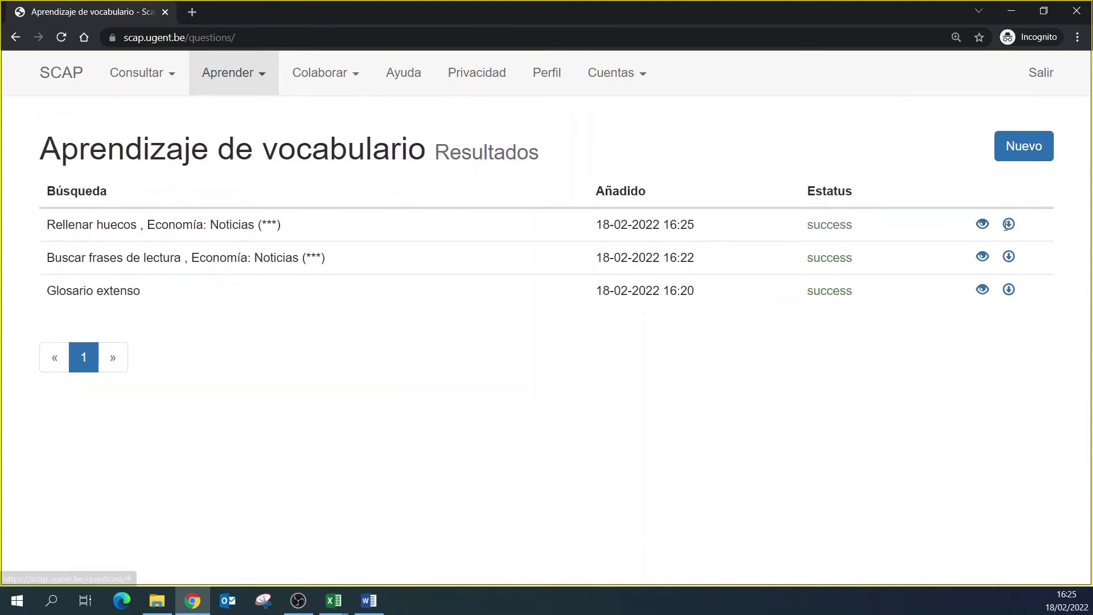
# - Download the Rellenar huecos result and open huecos.docx in Word with editing enabled
pyautogui.click(1008, 226)
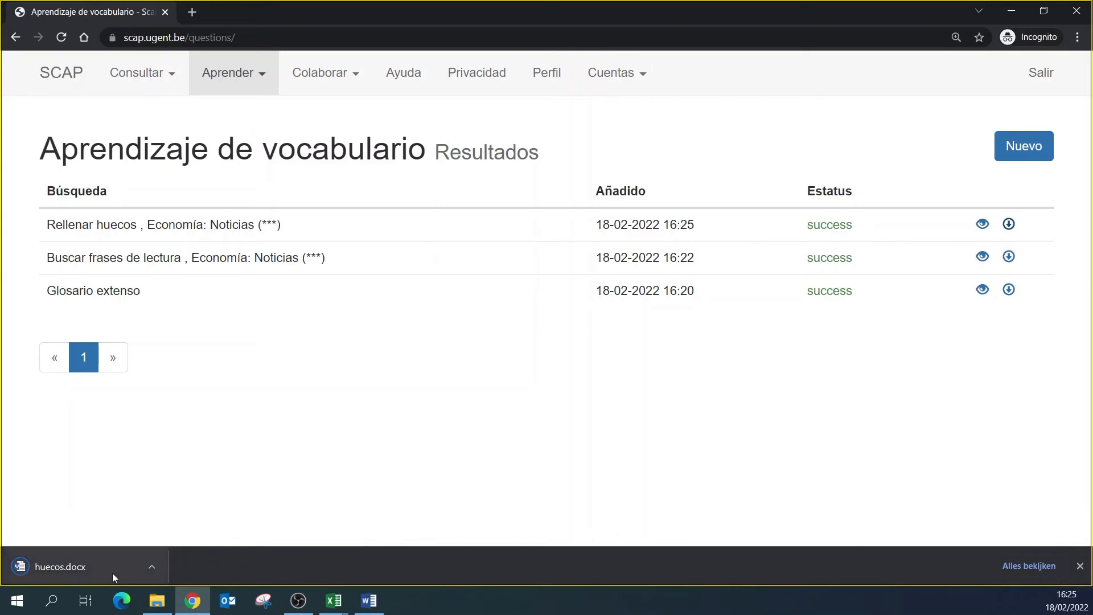
pyautogui.click(112, 572)
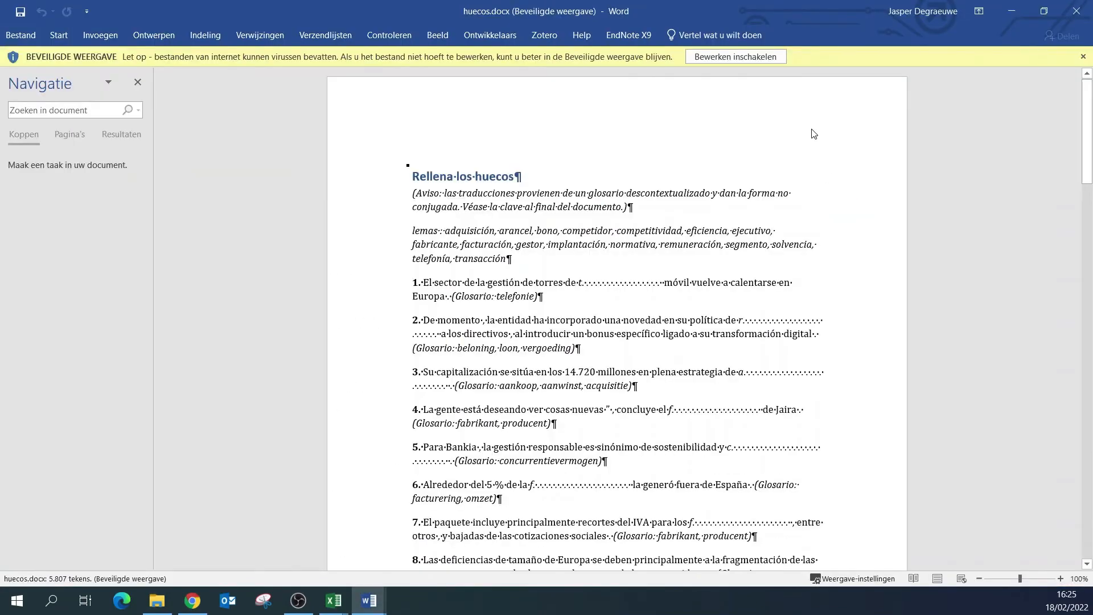
pyautogui.click(738, 57)
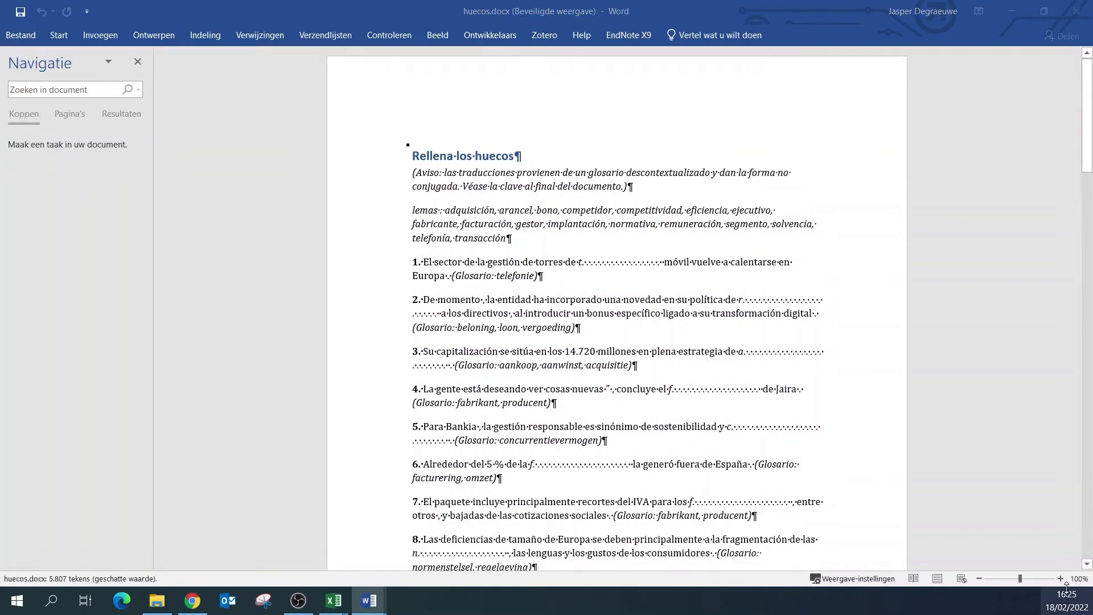
# - Enlarge the huecos.docx view to 140% and hide the formatting marks
pyautogui.click(1060, 579)
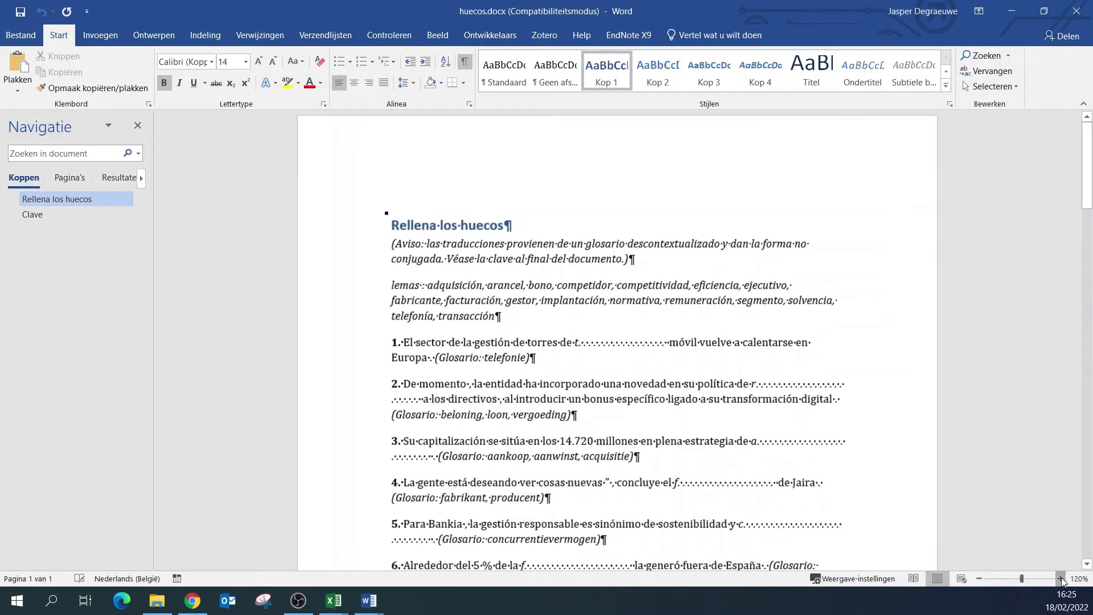
pyautogui.click(1060, 578)
pyautogui.click(1060, 578)
pyautogui.click(1060, 578)
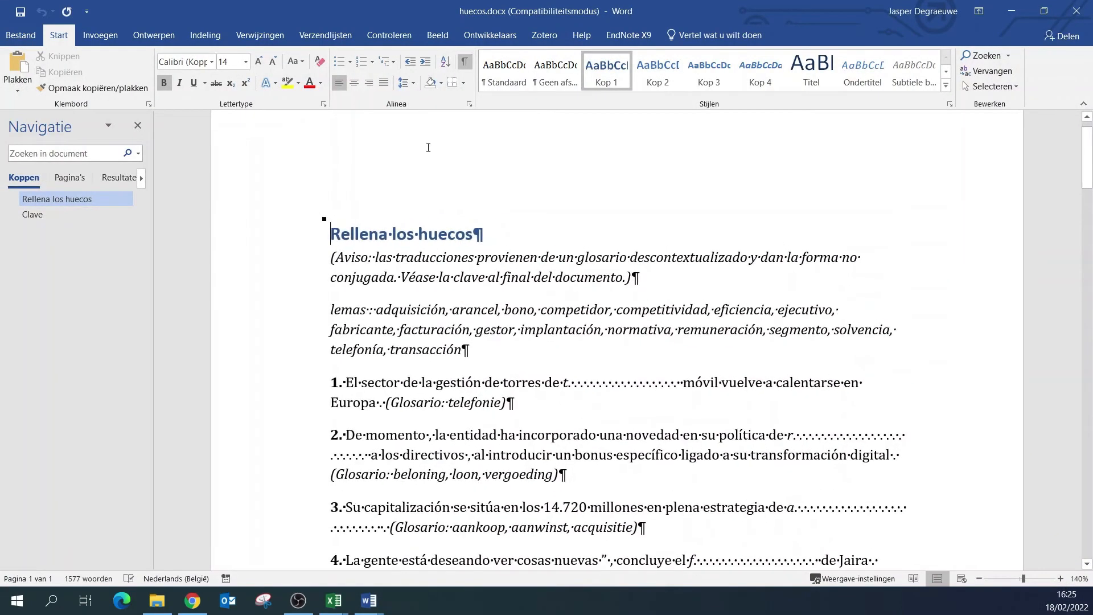
pyautogui.click(464, 61)
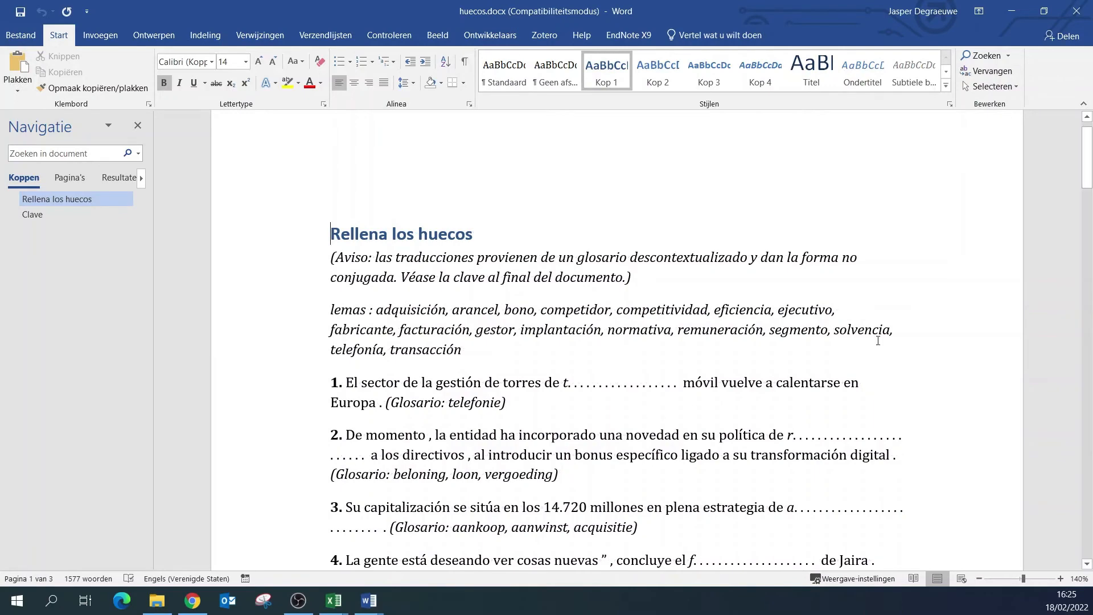
# - Look over the lemma list and the numbered gap-fill sentences in the Rellena los huecos exercise
pyautogui.scroll(-1, 323, 259)
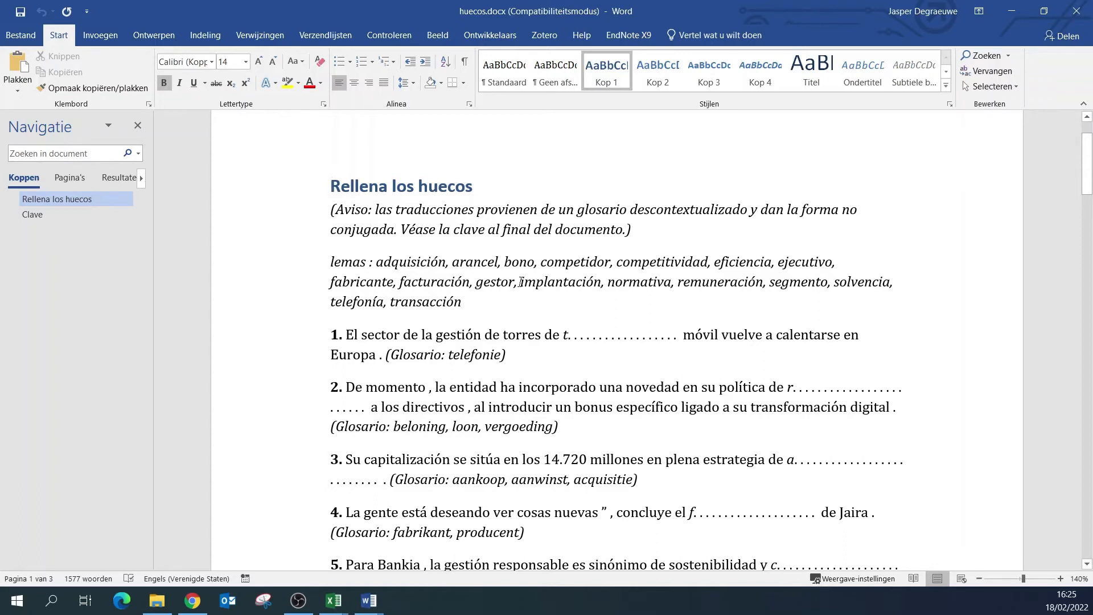
pyautogui.scroll(-1, 588, 290)
pyautogui.scroll(-15, 589, 290)
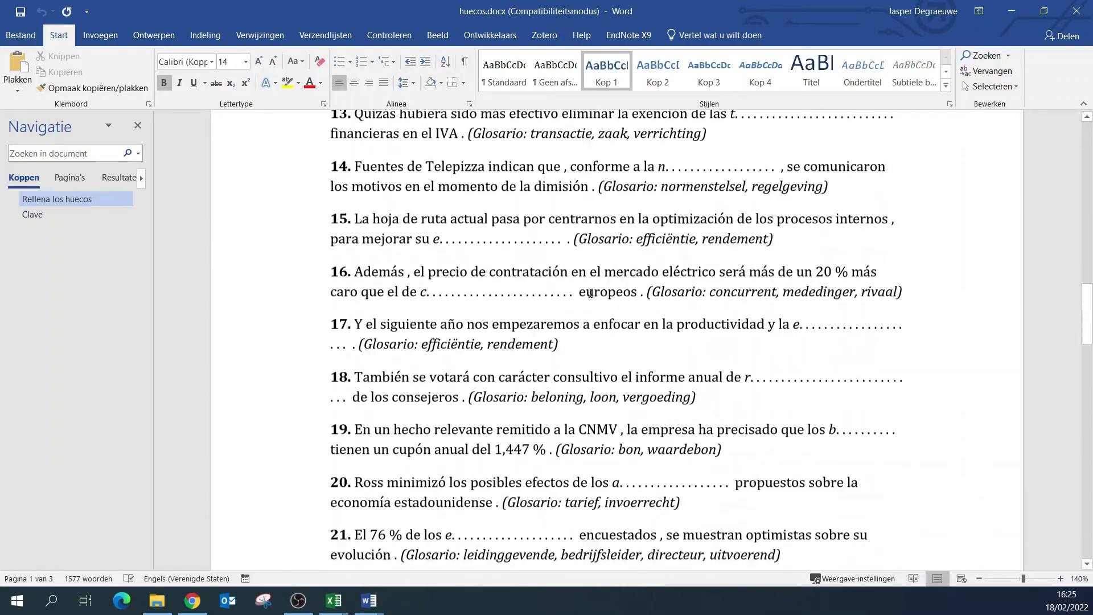
pyautogui.scroll(13, 589, 292)
pyautogui.scroll(4, 590, 293)
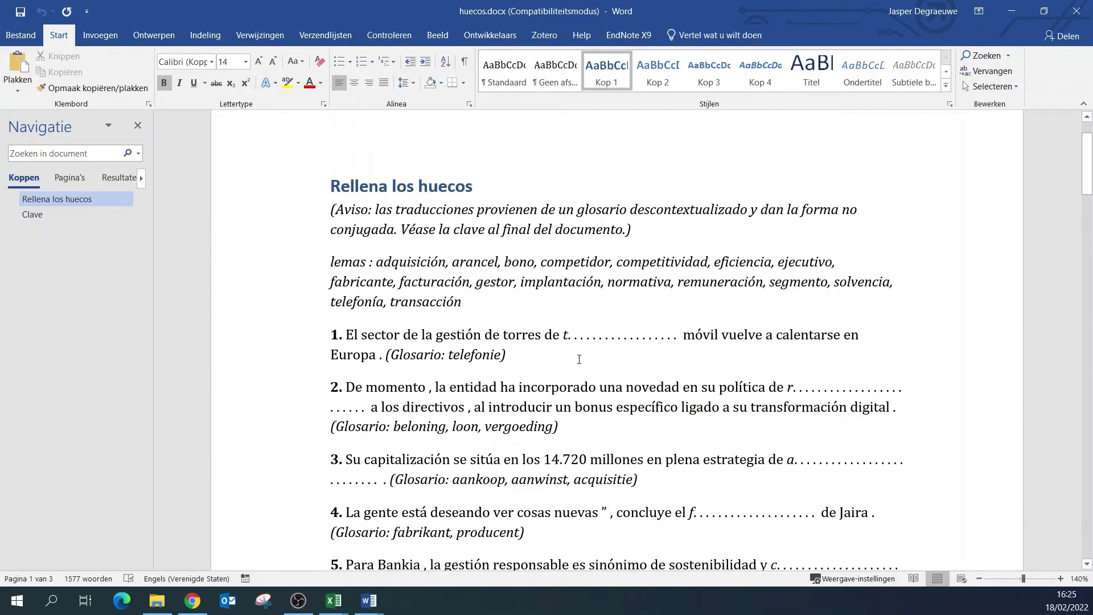
# - Examine the first-letter clue and the Glosario translation given for gap-fill sentence 1
pyautogui.doubleClick(566, 337)
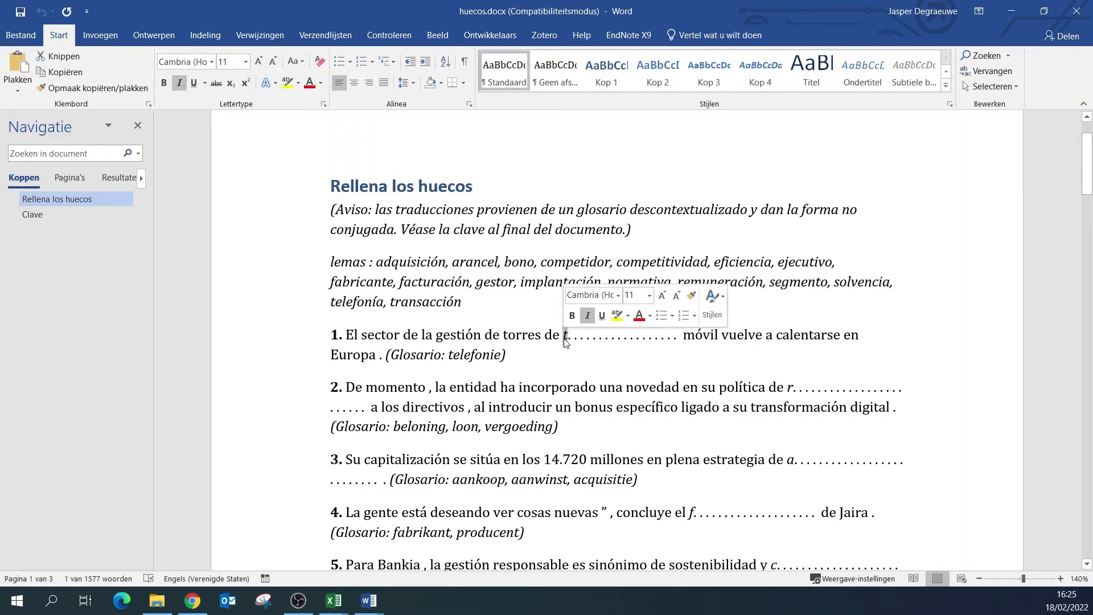
pyautogui.click(567, 343)
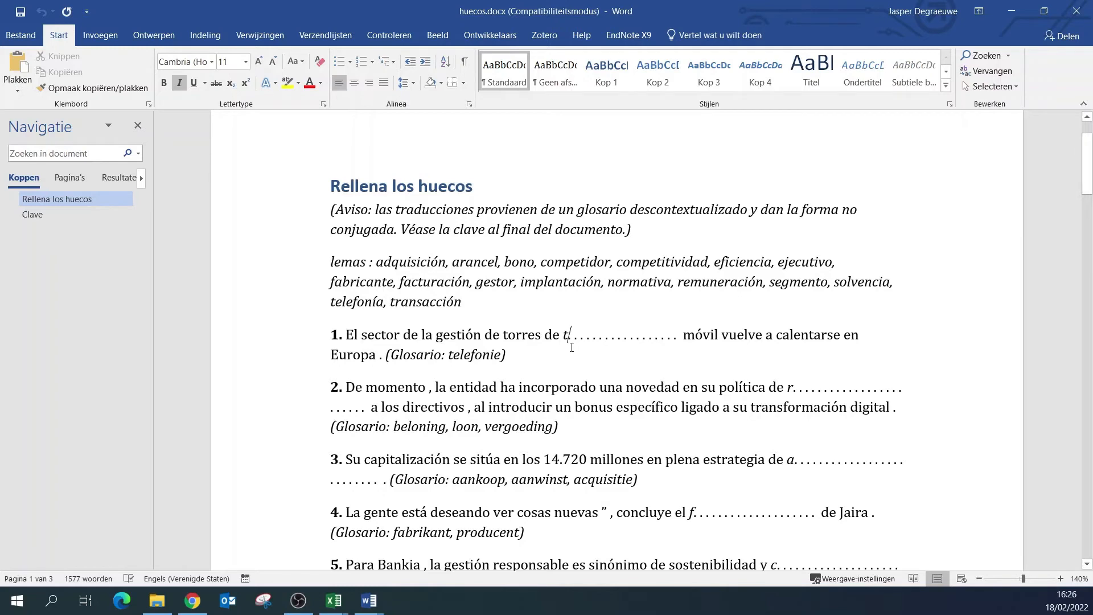
pyautogui.click(509, 356)
pyautogui.moveTo(507, 357); pyautogui.dragTo(386, 358)
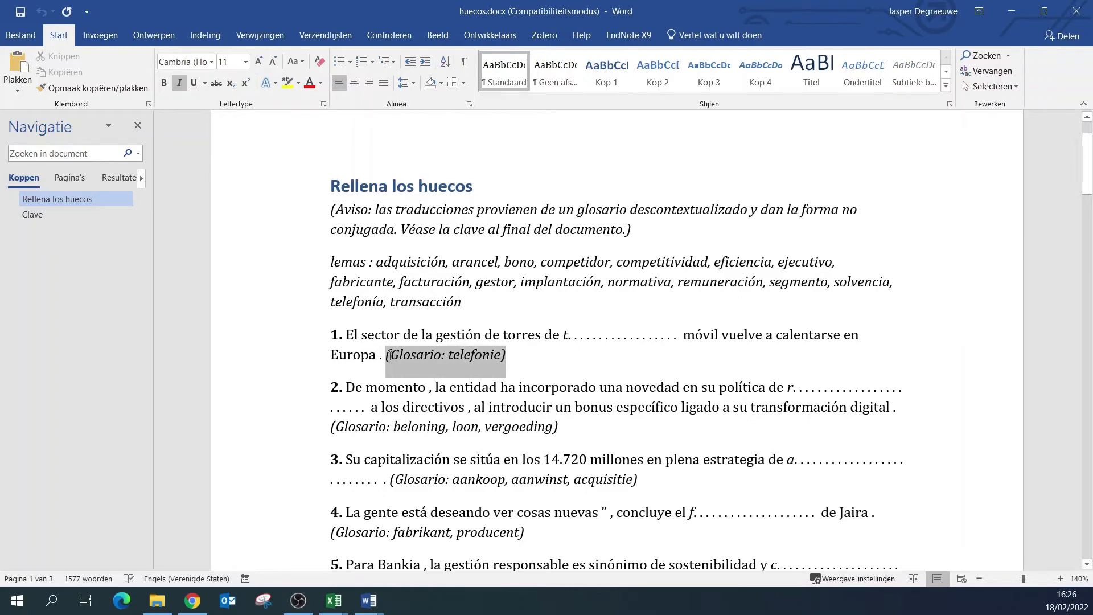
pyautogui.click(539, 367)
# - Go through the remaining gap-fill sentences to the Clave answer key and return to the exercise heading
pyautogui.scroll(-3, 615, 251)
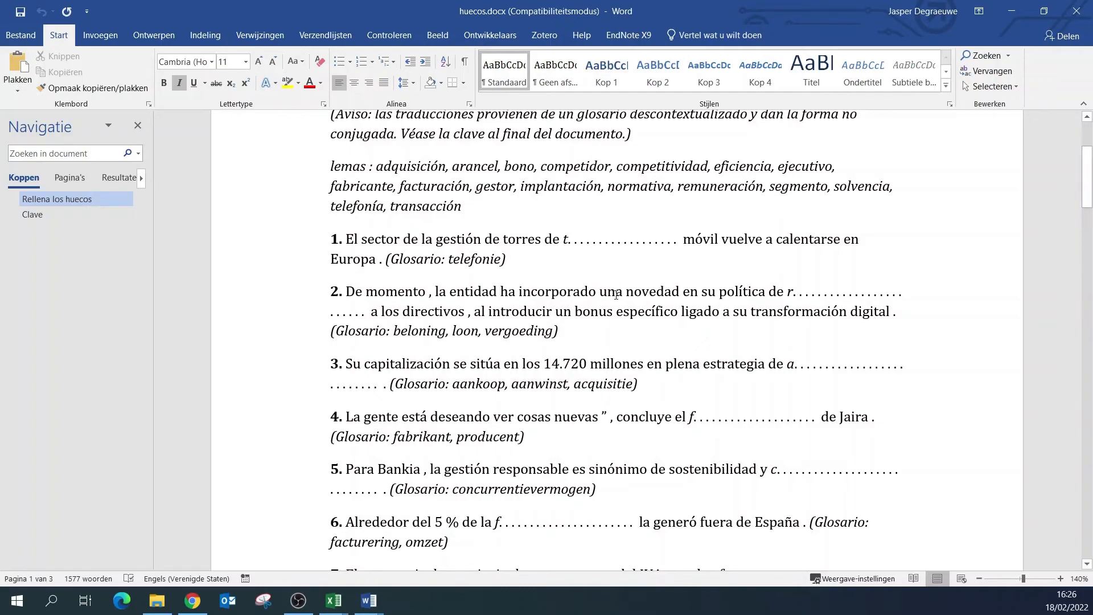
pyautogui.scroll(-15, 615, 302)
pyautogui.scroll(-20, 614, 302)
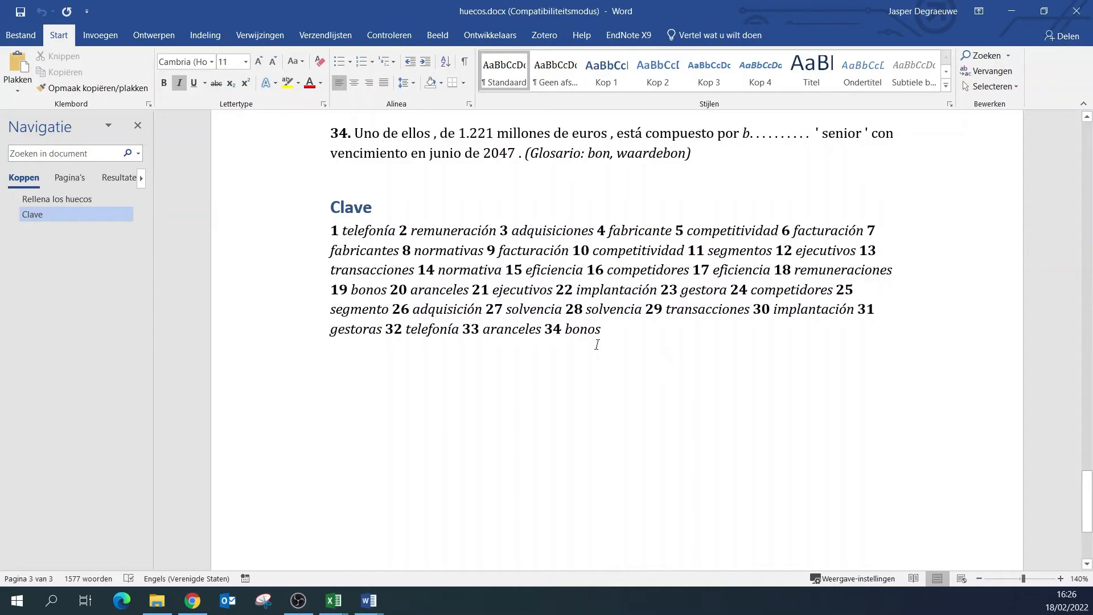
pyautogui.scroll(20, 607, 361)
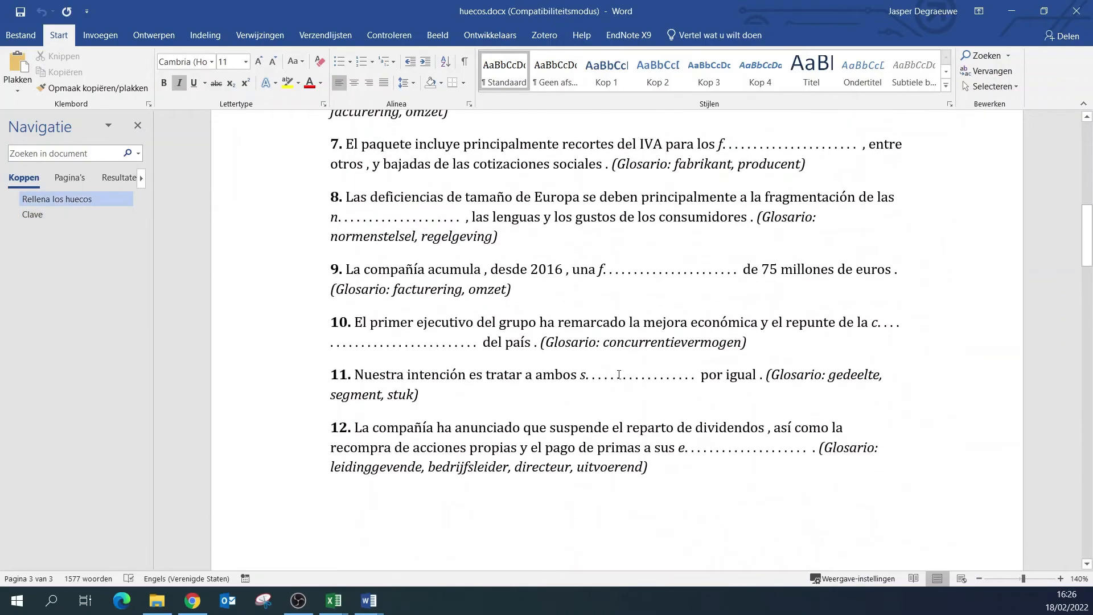
pyautogui.scroll(6, 618, 375)
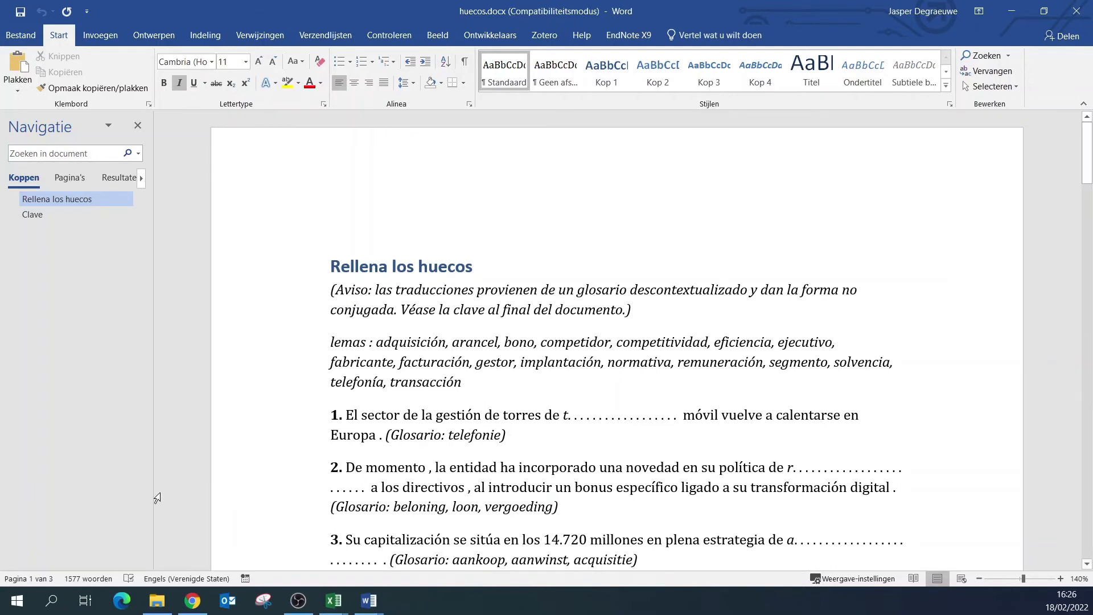
# - Switch to SCAP in Chrome and start a new corpus query for words and constructions in the Economía: Noticias corpus
pyautogui.click(196, 608)
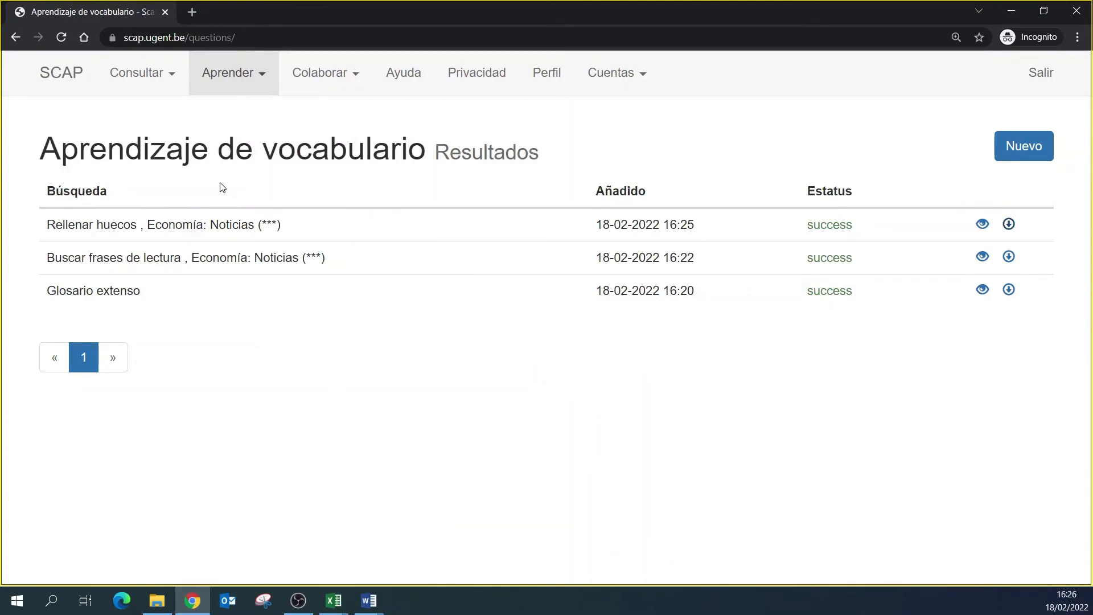
pyautogui.click(173, 86)
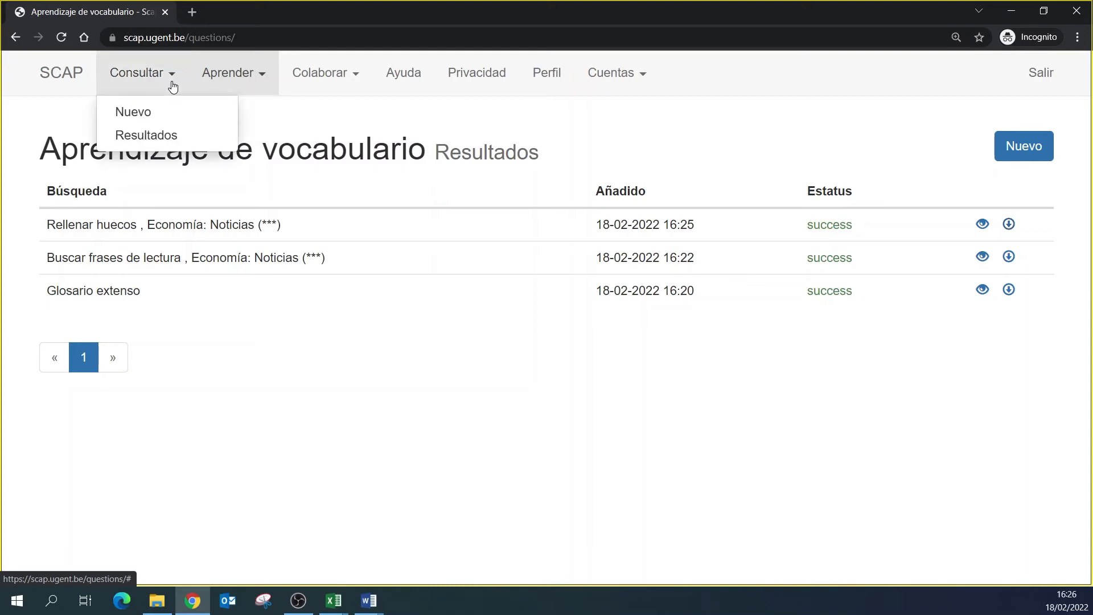
pyautogui.click(151, 117)
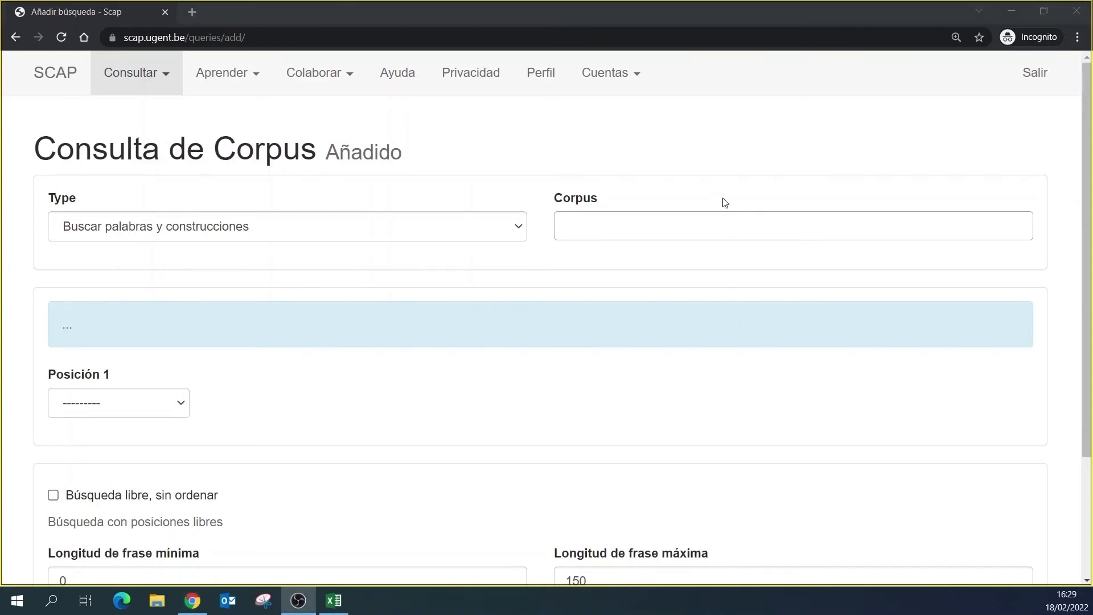
pyautogui.click(667, 236)
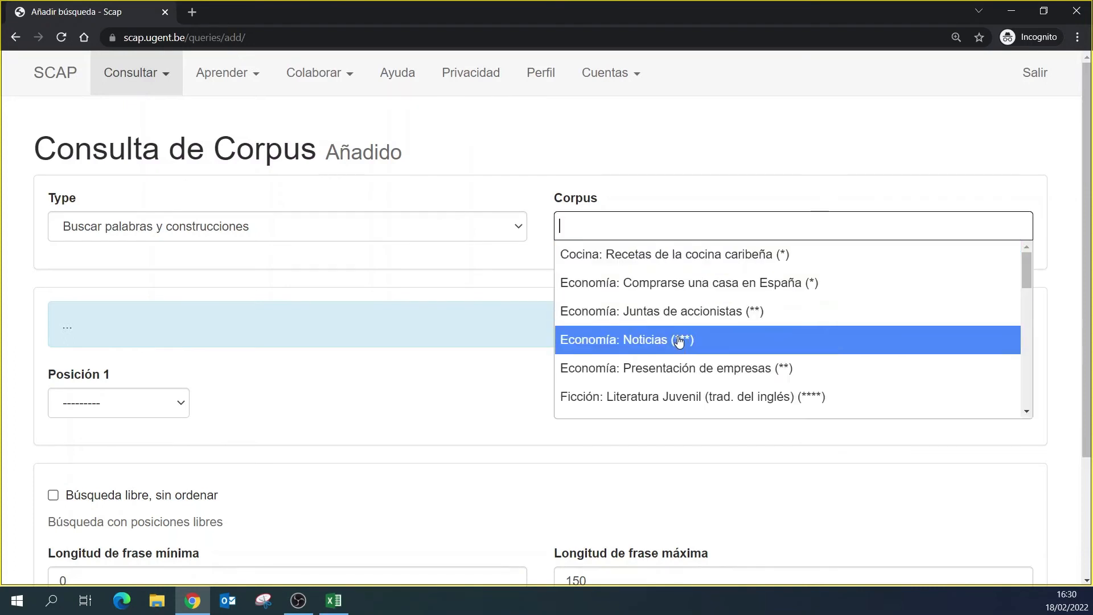
pyautogui.click(678, 341)
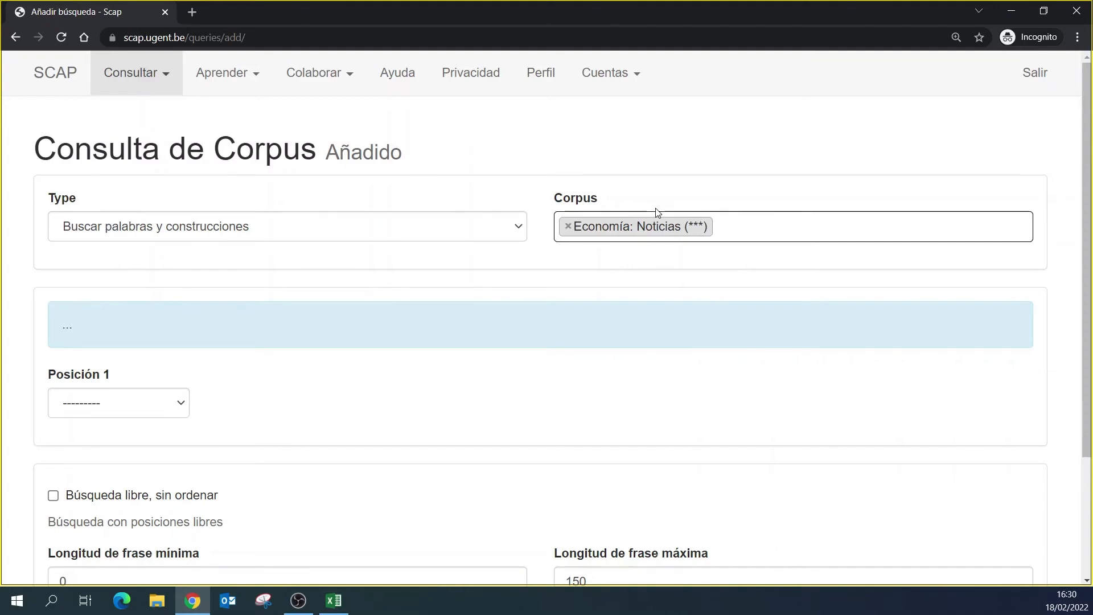
pyautogui.scroll(-1, 432, 325)
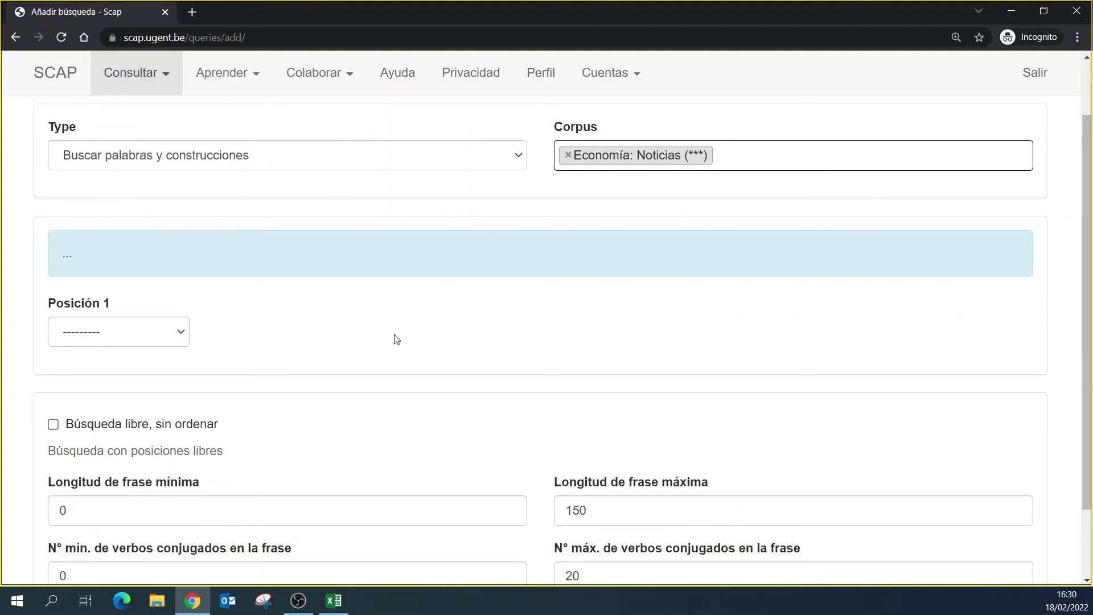
# - Pick out the lemma bono in the pcinc_voc_overview.xlsx list in Excel and return to the SCAP query form
pyautogui.hotkey('alt', 'Tab')
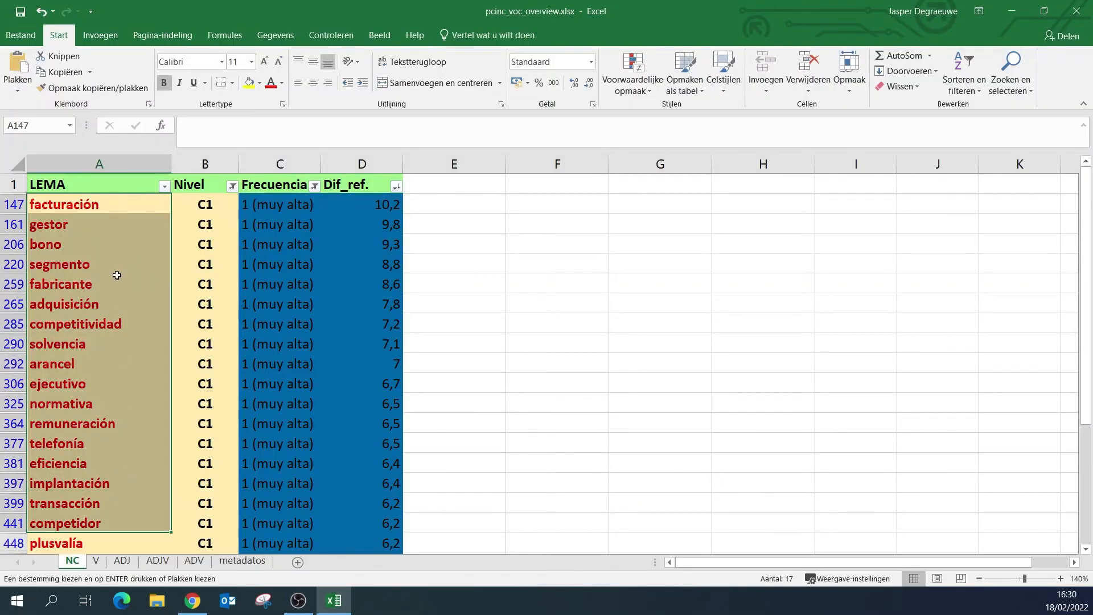
pyautogui.click(85, 245)
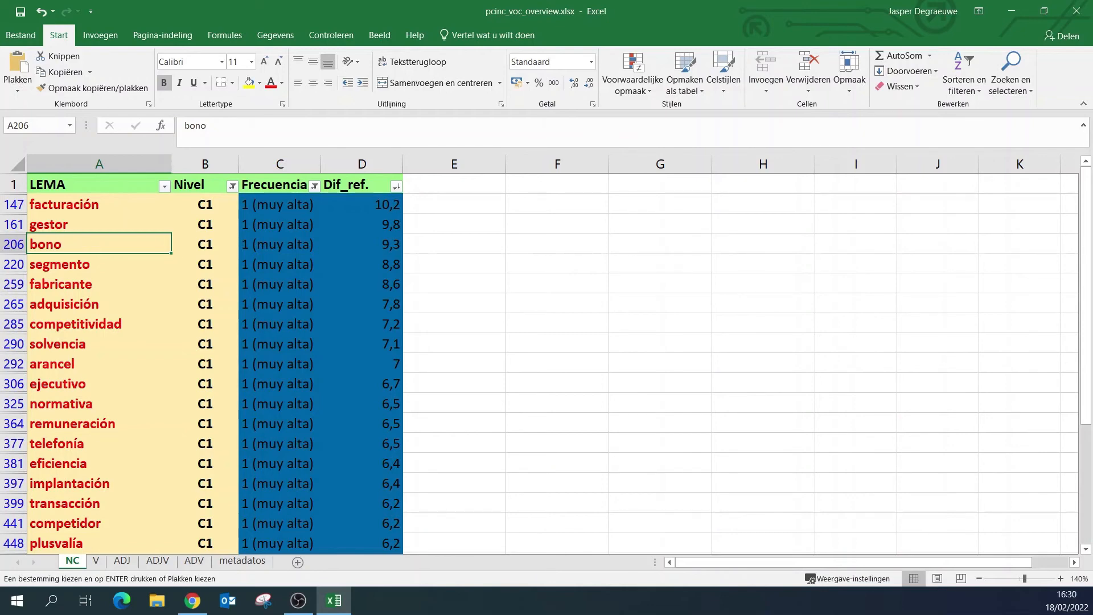
pyautogui.hotkey('alt', 'Tab')
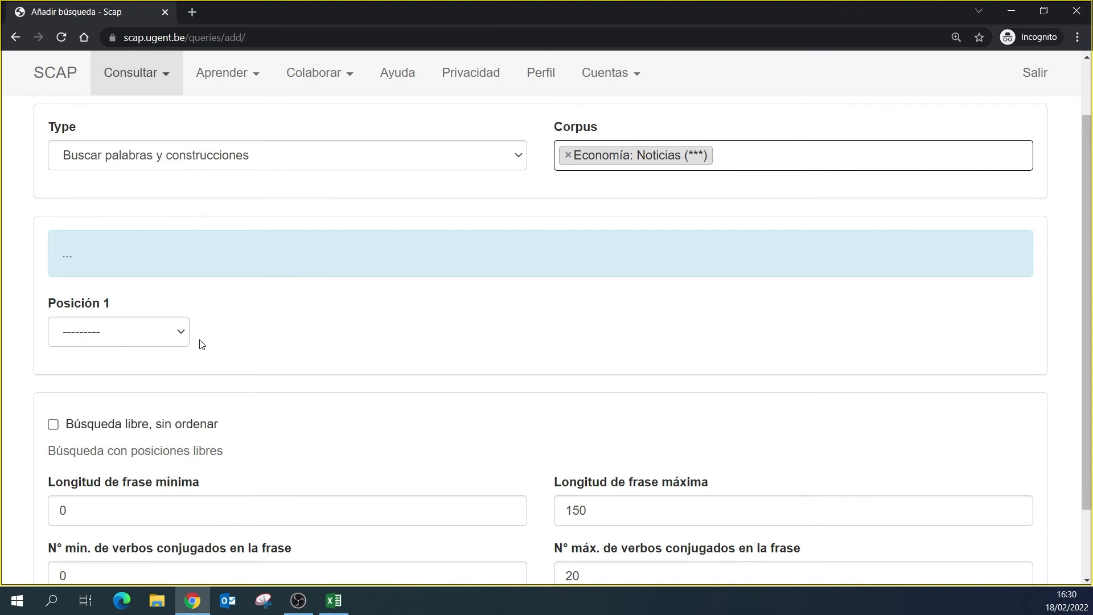
# - Define Posición 1 as the lemma bono and have it reported as lema
pyautogui.click(163, 335)
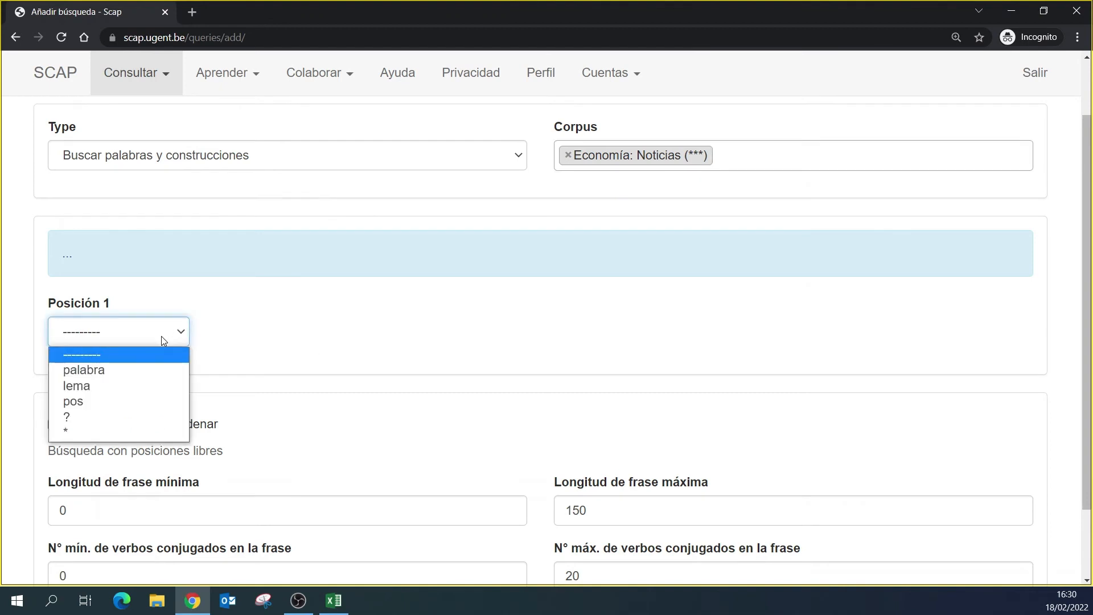
pyautogui.click(135, 385)
pyautogui.click(121, 380)
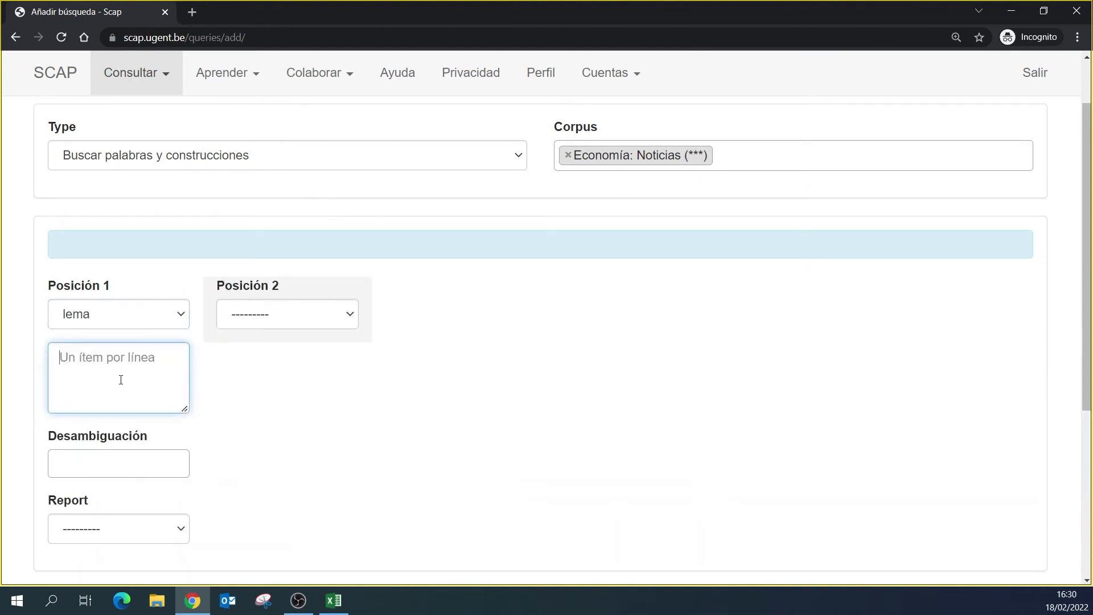
pyautogui.write('bono')
pyautogui.scroll(-2, 212, 427)
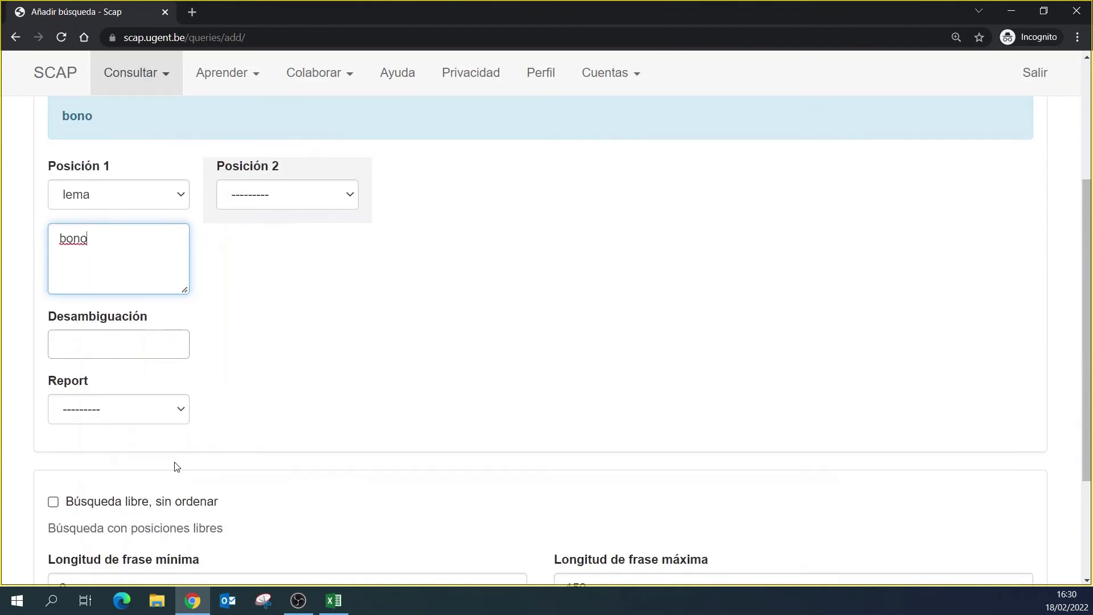
pyautogui.click(142, 404)
pyautogui.click(125, 457)
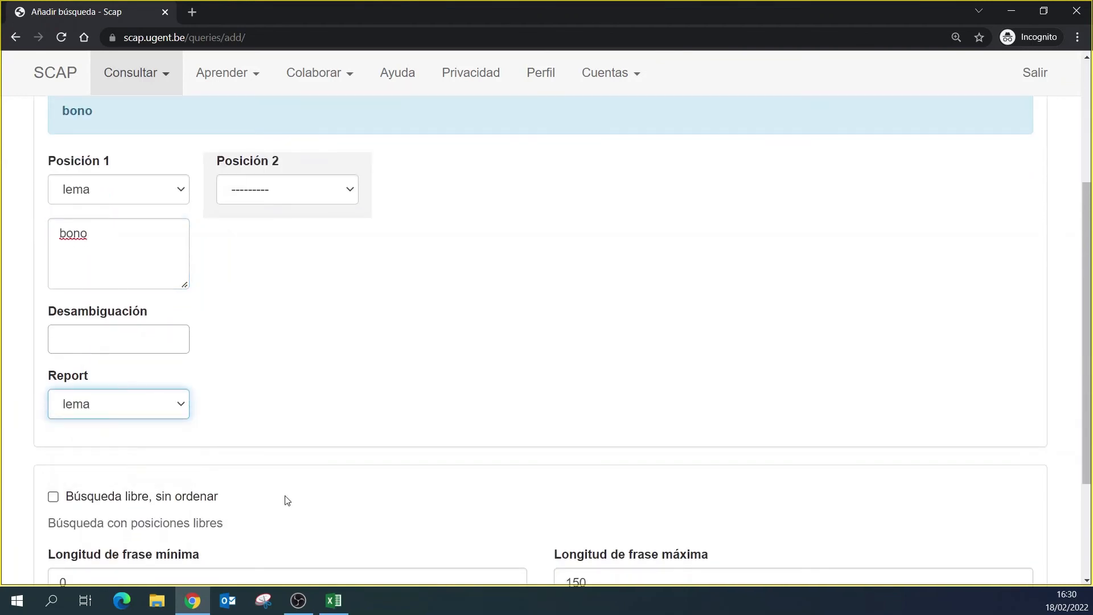
# - Define Posición 2 as the part of speech forma verbal and have it reported as lema
pyautogui.scroll(1, 336, 424)
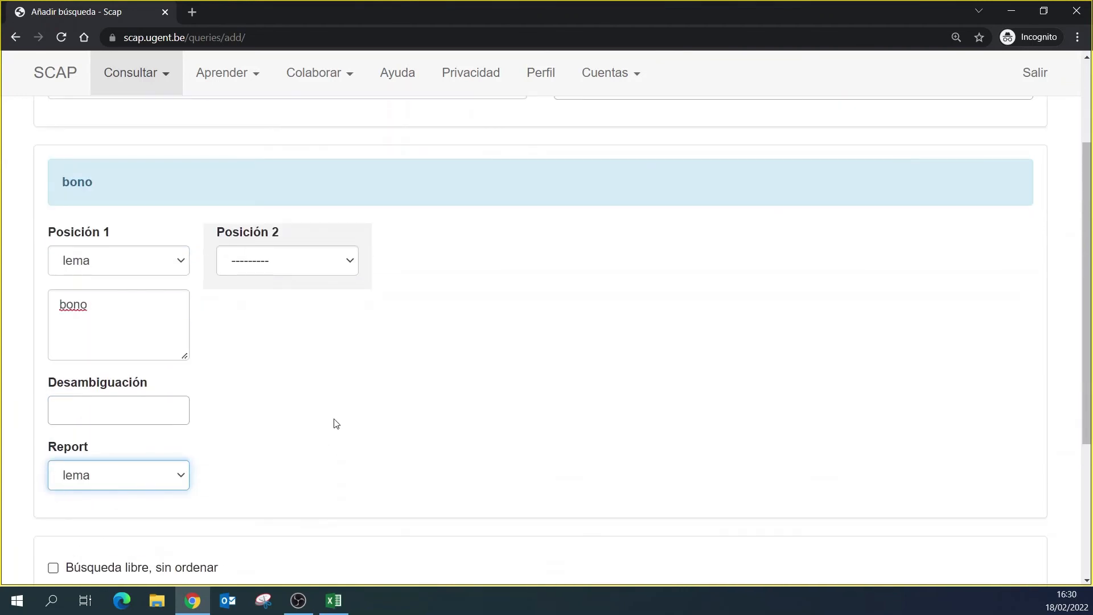
pyautogui.click(305, 270)
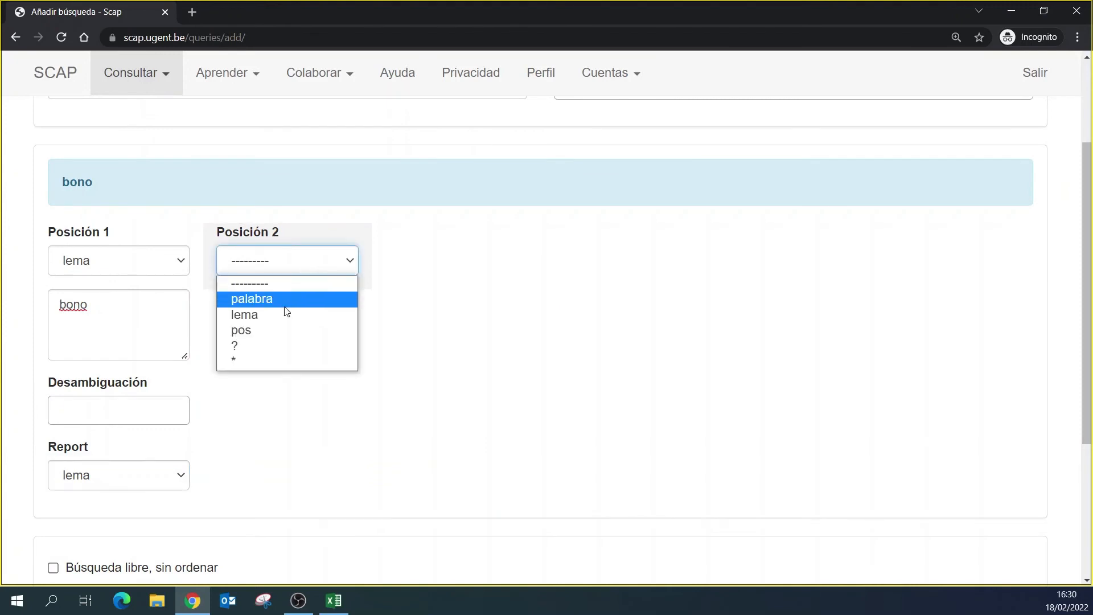
pyautogui.click(280, 330)
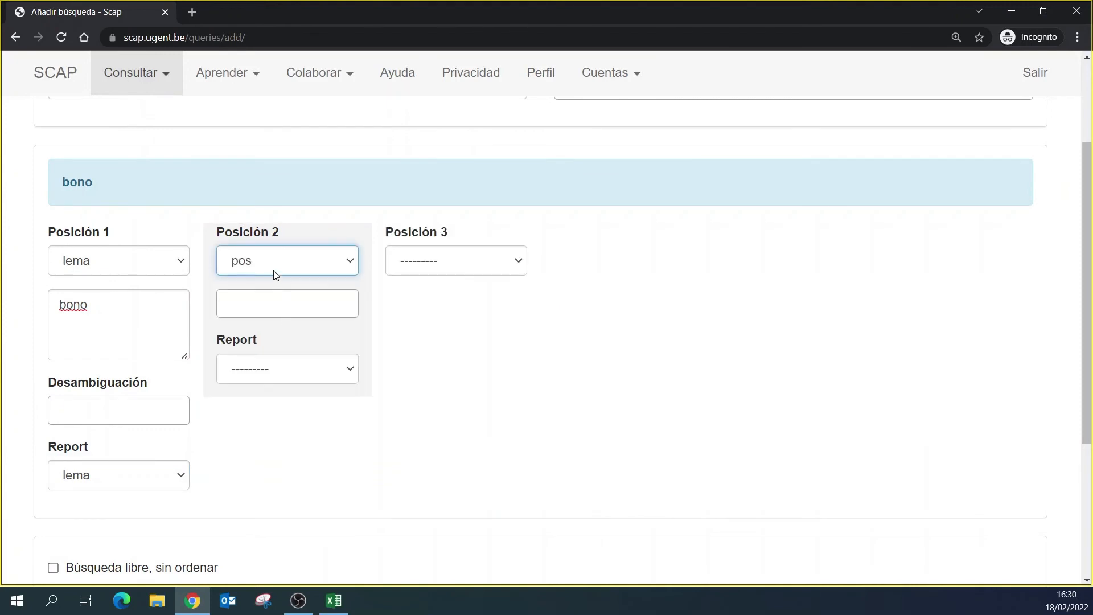
pyautogui.click(275, 300)
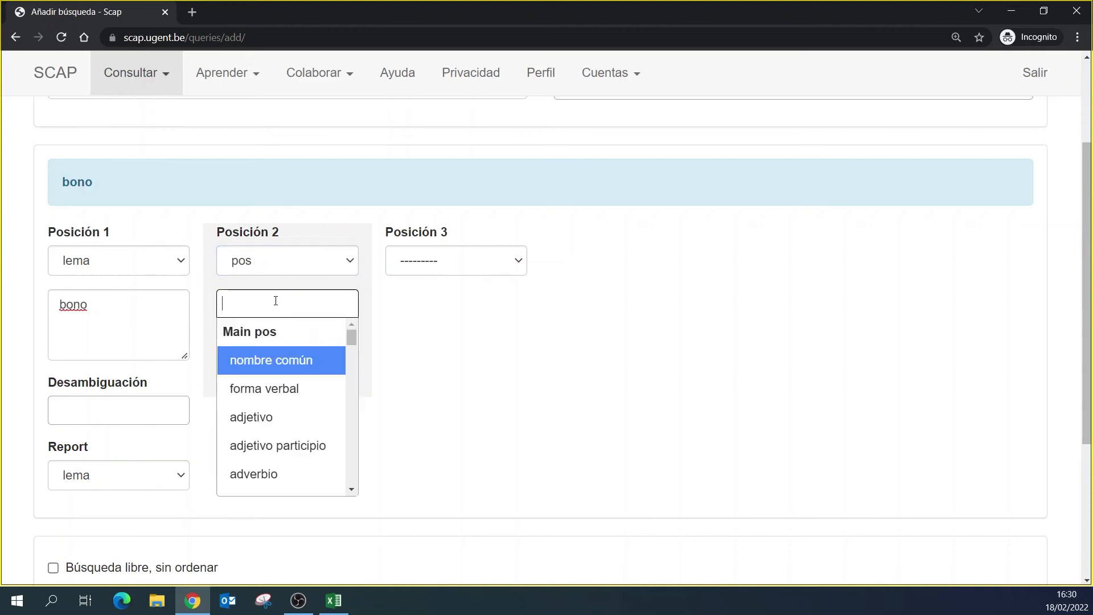
pyautogui.click(293, 391)
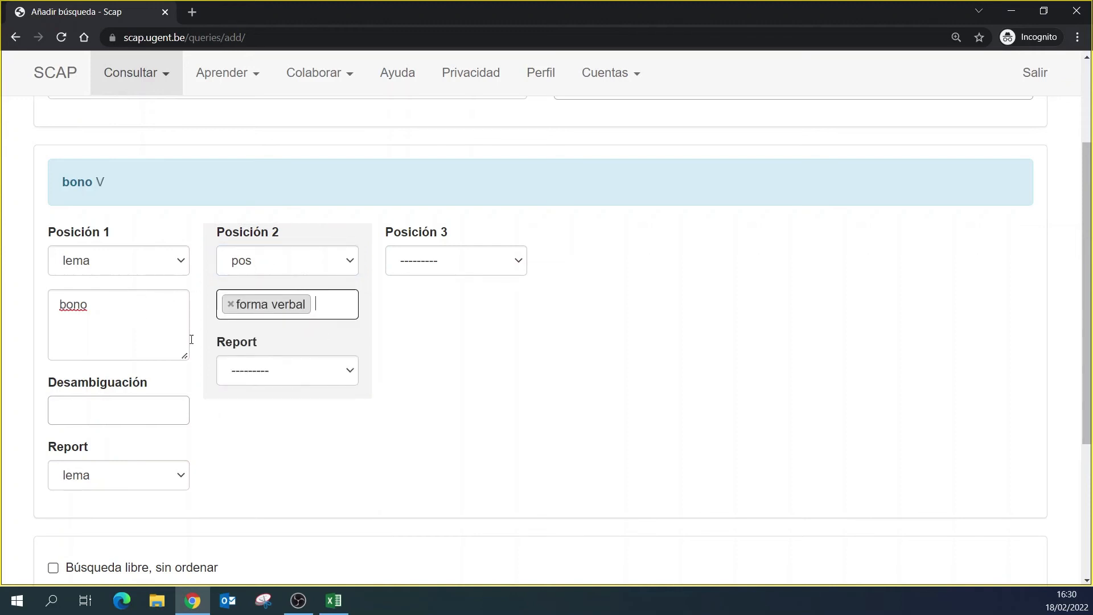
pyautogui.click(258, 376)
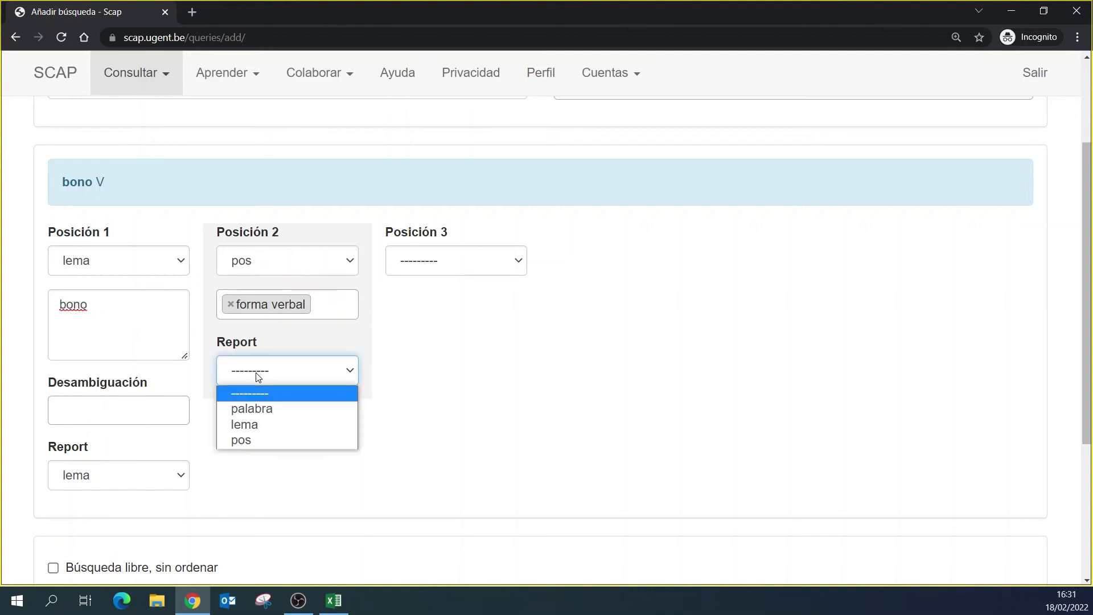
pyautogui.click(263, 423)
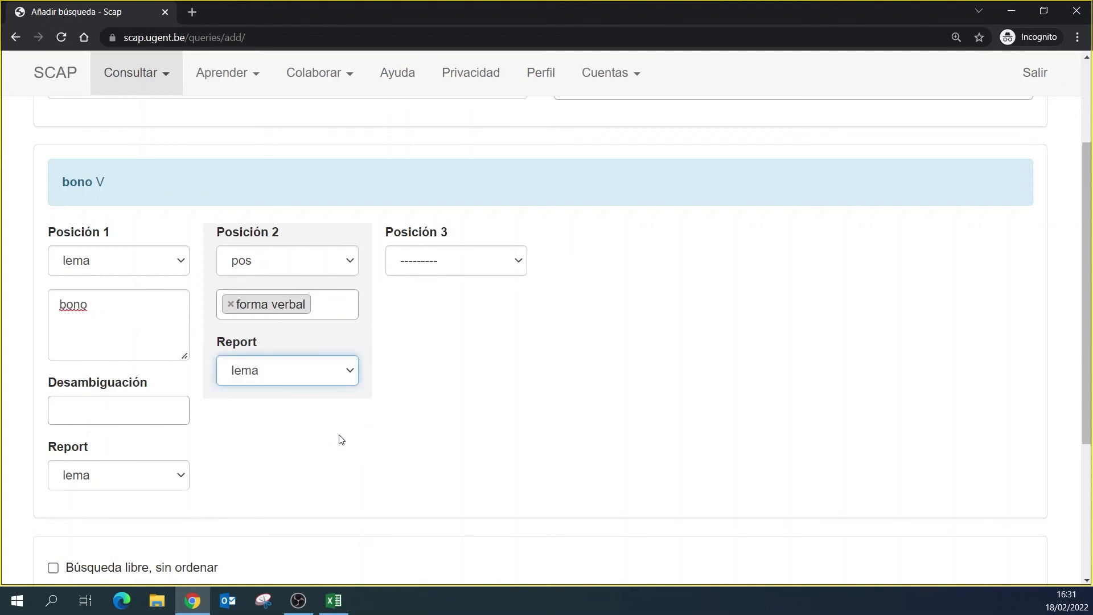
# - Enable the free, unordered search and set its maximum distance to 5
pyautogui.scroll(1, 341, 439)
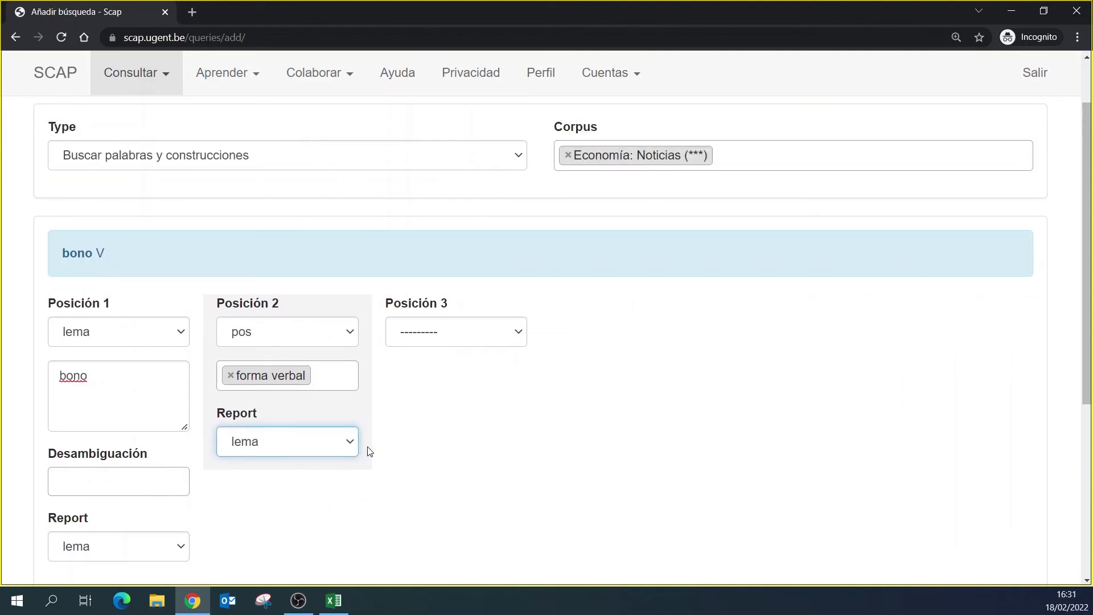
pyautogui.scroll(-3, 369, 451)
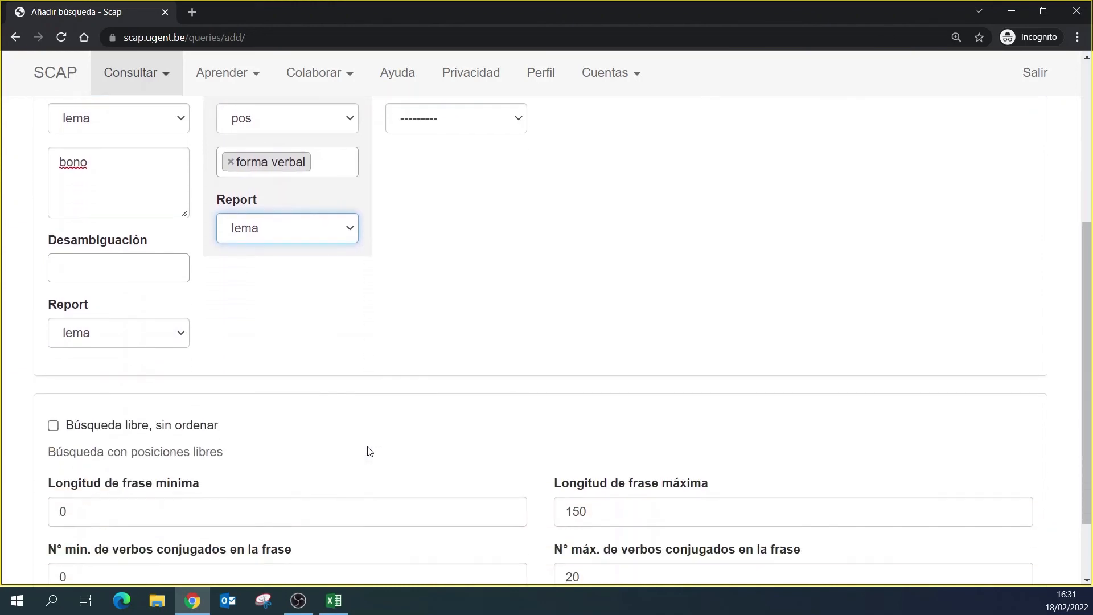
pyautogui.click(166, 426)
pyautogui.scroll(-1, 186, 430)
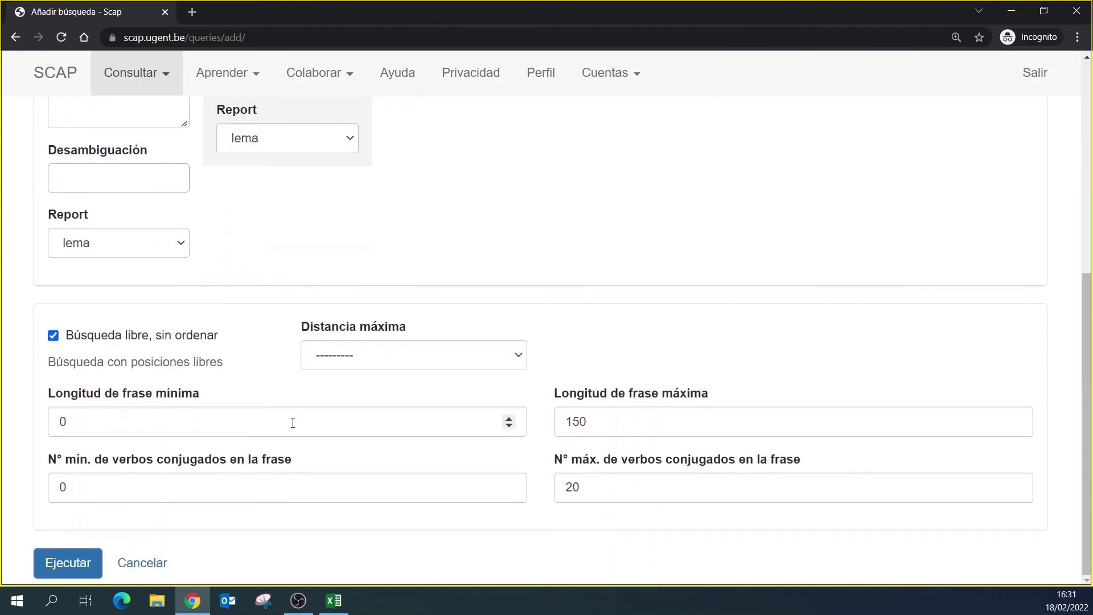
pyautogui.click(351, 359)
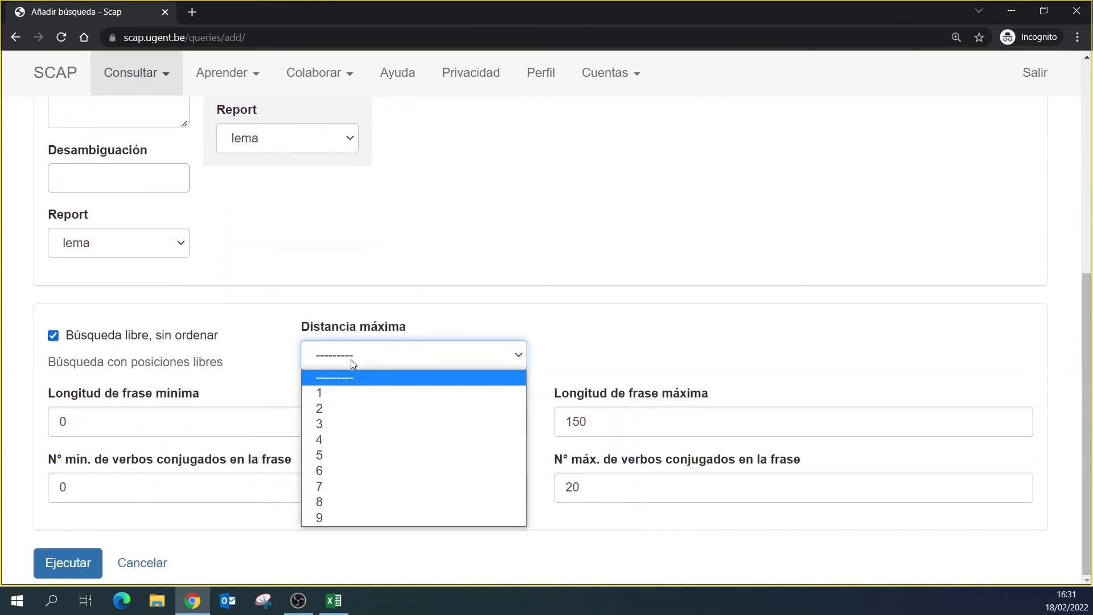
pyautogui.click(343, 455)
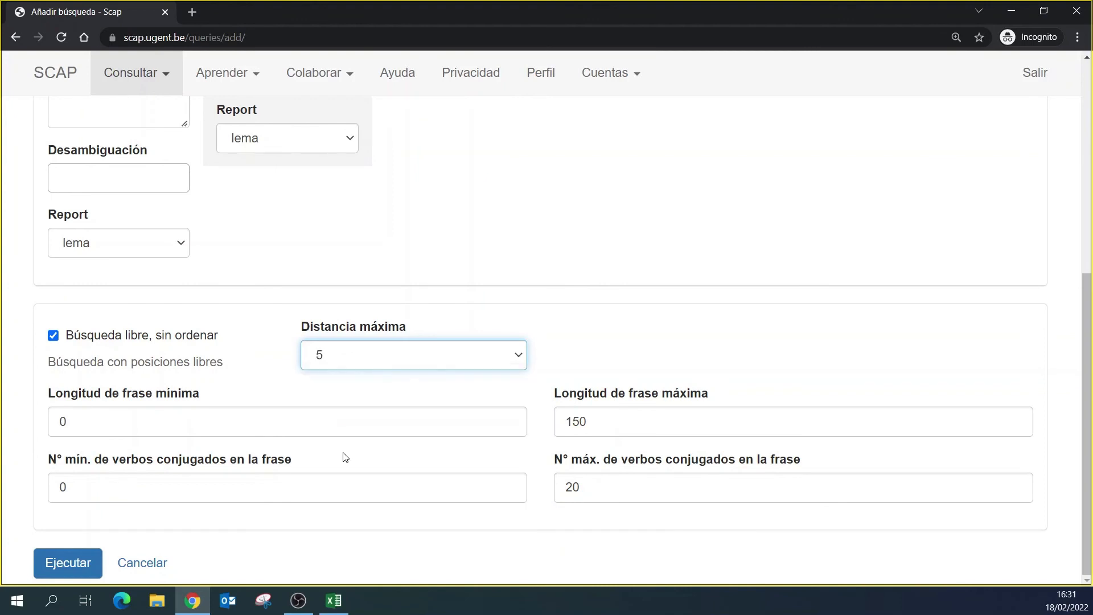
# - Limit the query to sentence lengths from 8 to 30 with 1 to 5 conjugated verbs per sentence
pyautogui.scroll(2, 387, 366)
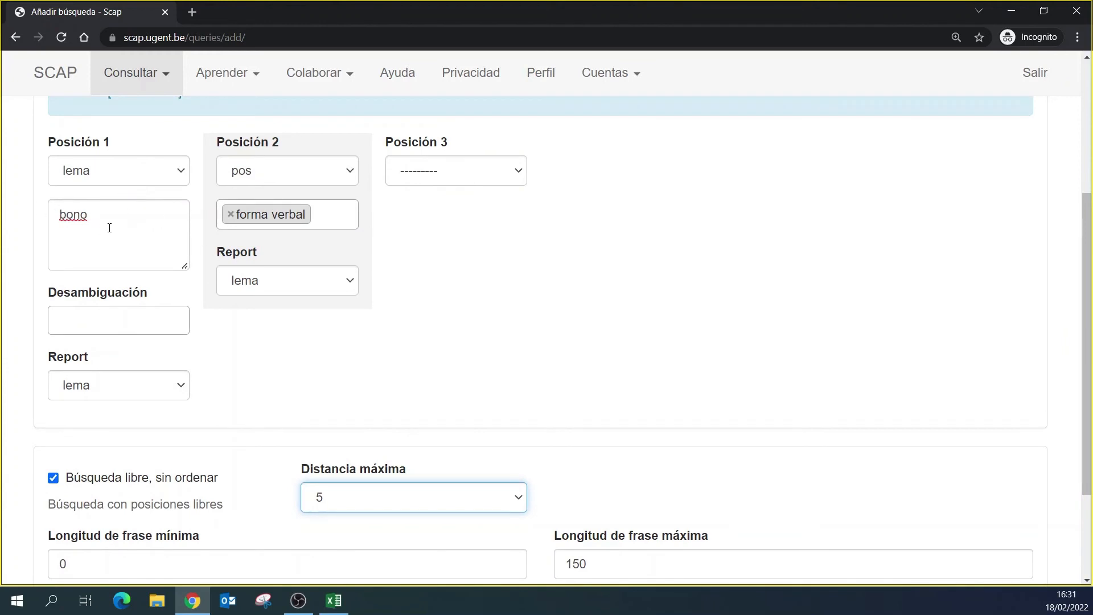
pyautogui.scroll(-1, 284, 361)
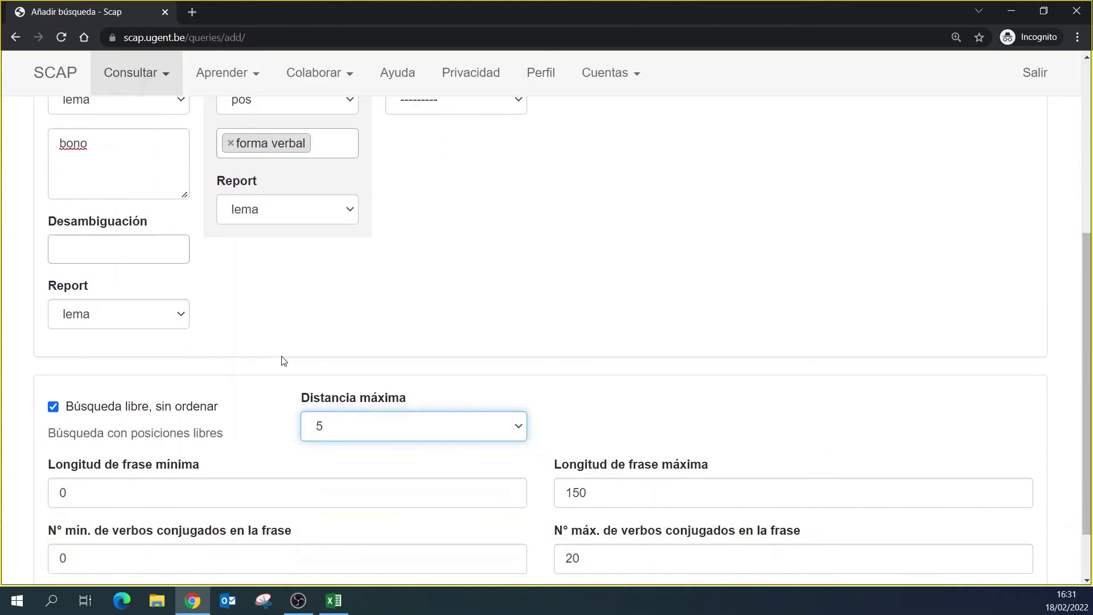
pyautogui.scroll(-1, 283, 361)
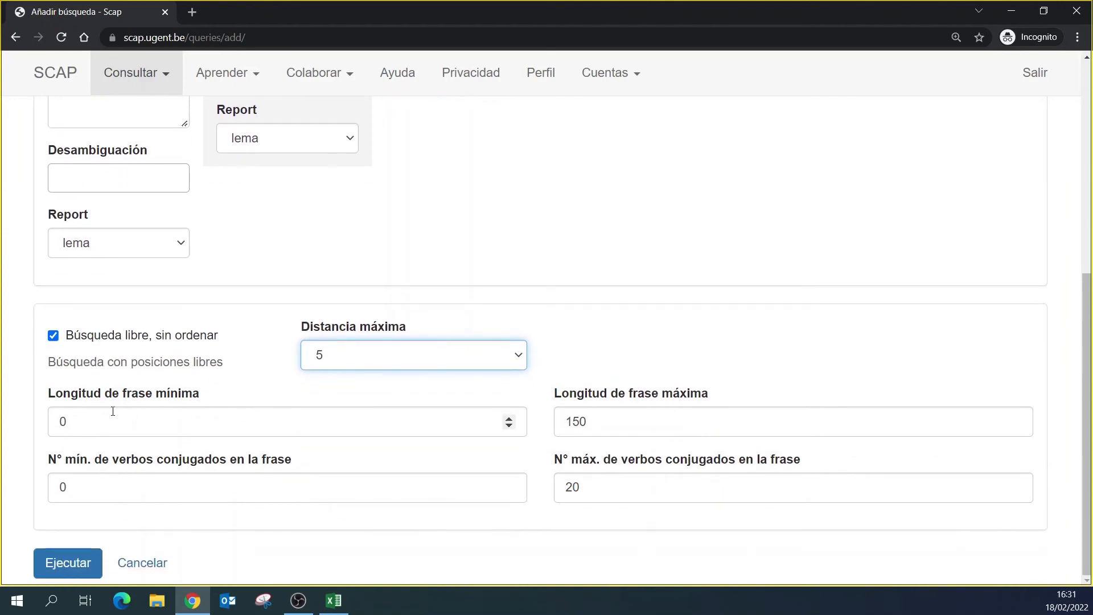
pyautogui.press('Tab')
pyautogui.write('8')
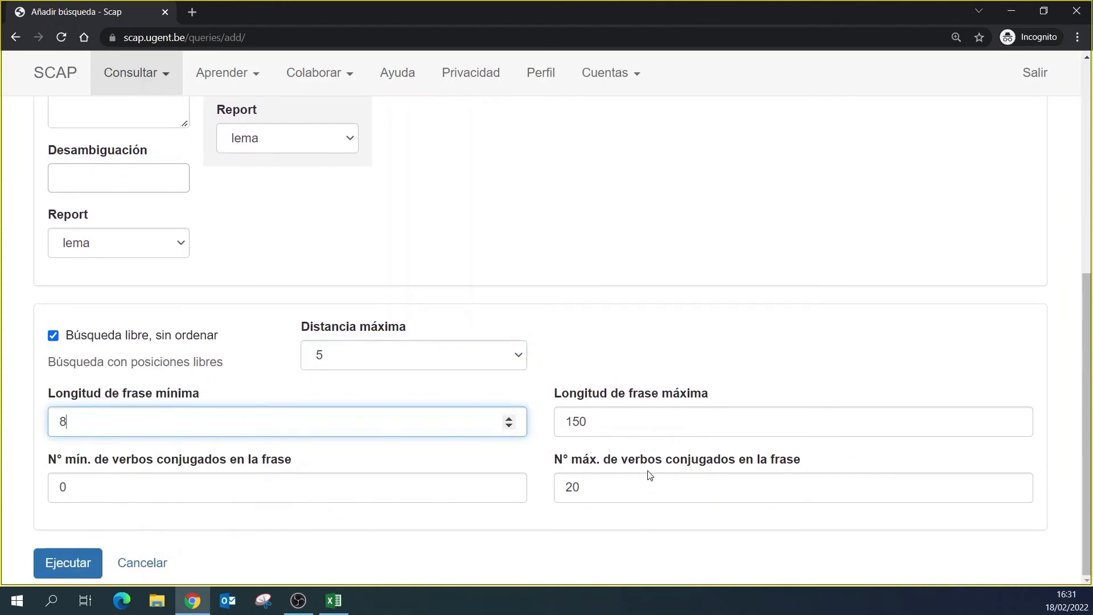
pyautogui.press('Tab')
pyautogui.write('30')
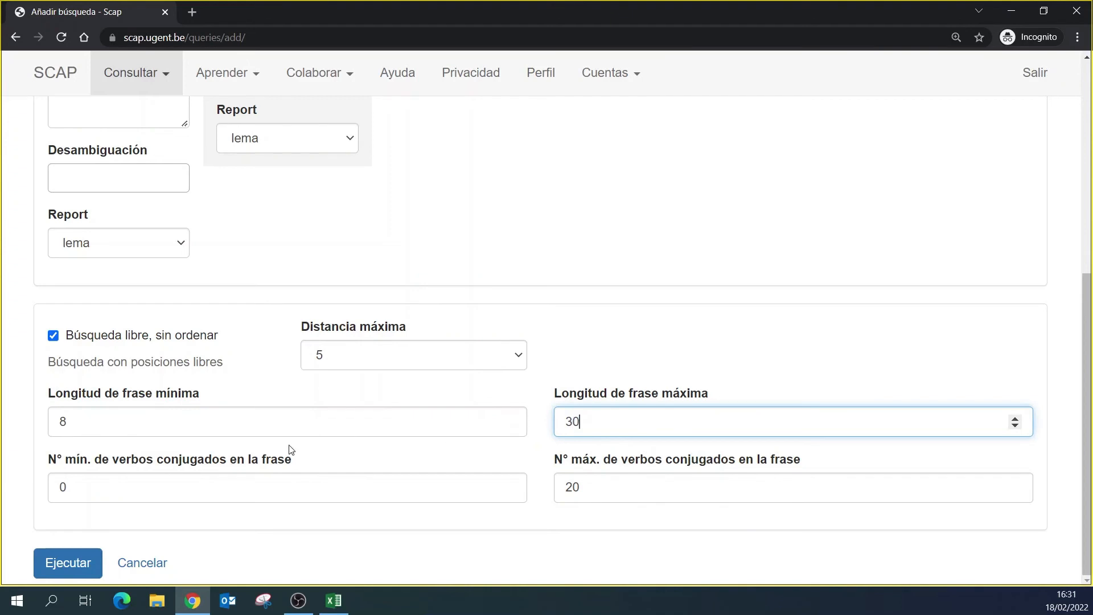
pyautogui.press('Tab')
pyautogui.write('1')
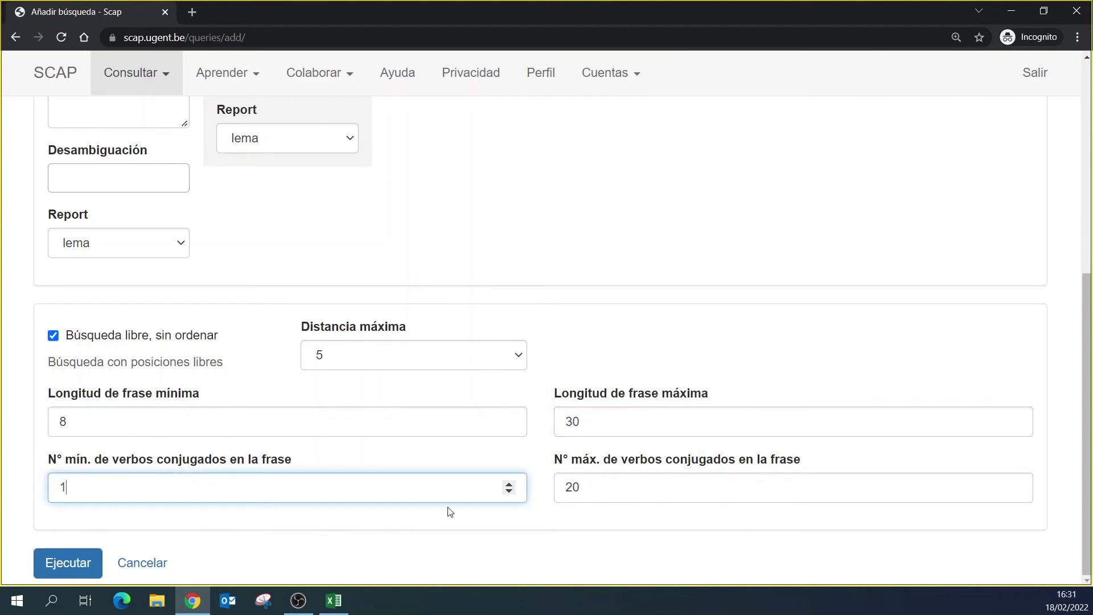
pyautogui.press('Tab')
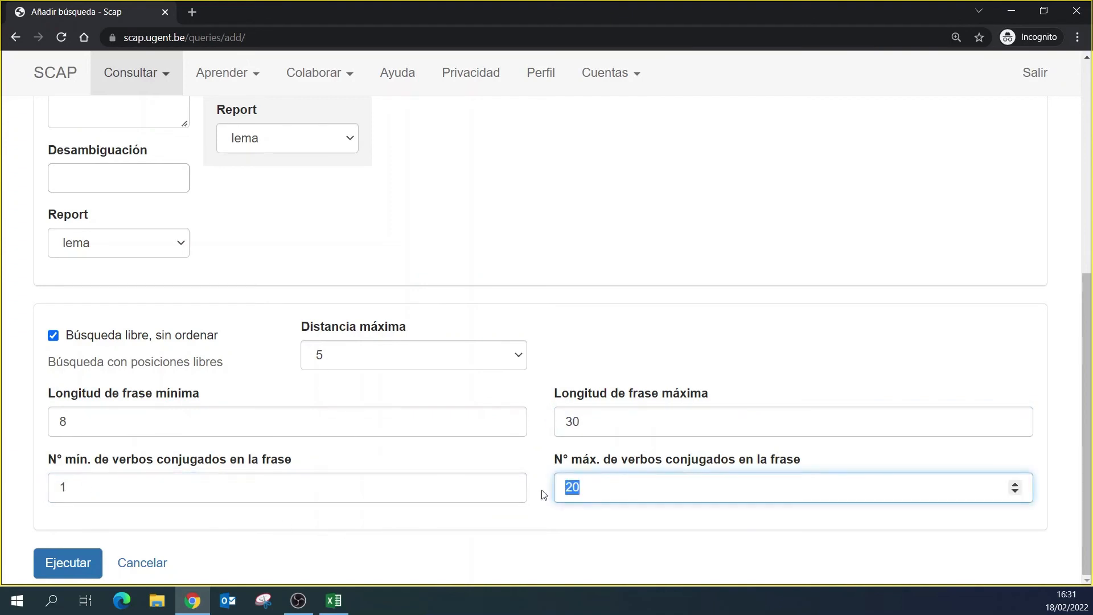
pyautogui.write('5')
# - Run the query, download its results and open q11.xlsx in Excel with editing enabled
pyautogui.click(84, 564)
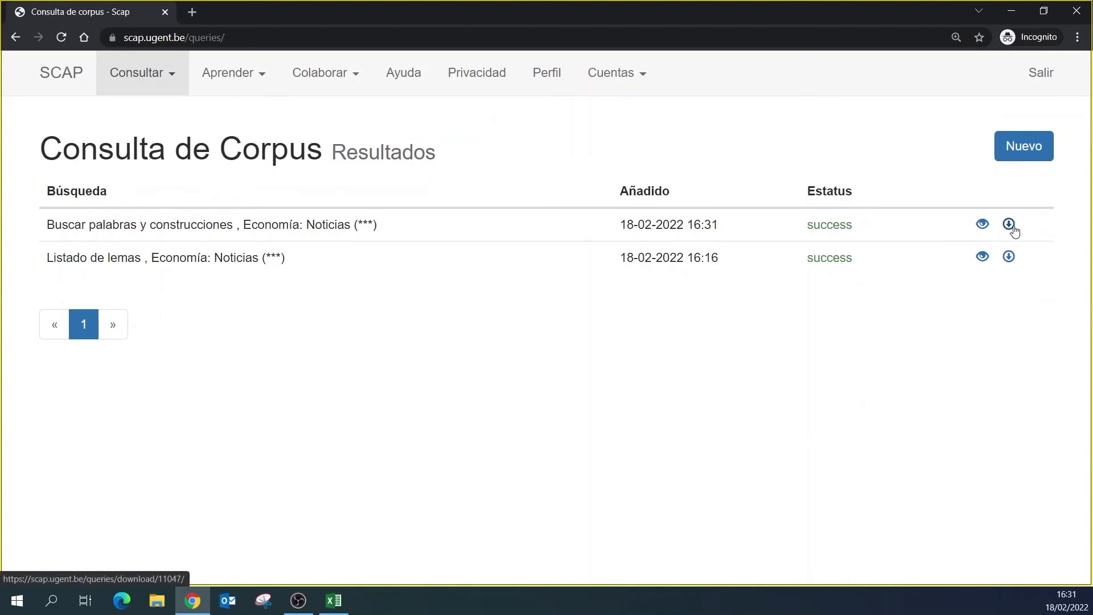
pyautogui.click(1014, 230)
pyautogui.click(83, 571)
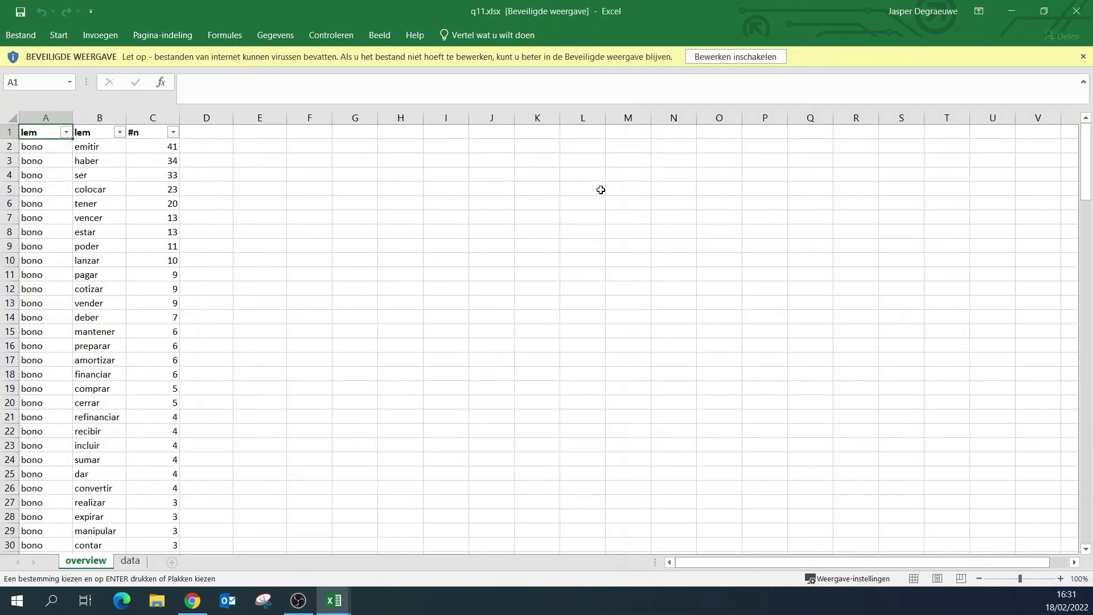
pyautogui.click(764, 58)
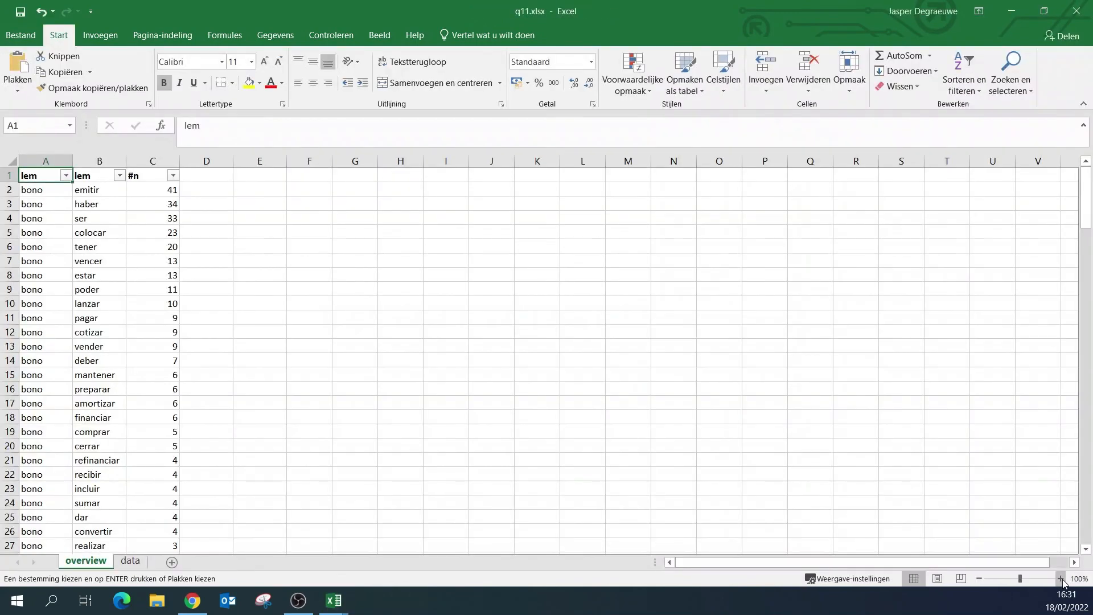
# - Examine the verb lemmas that combine with bono and their frequencies on the overview sheet, including emitir, colocar and vencer
pyautogui.click(1060, 579)
pyautogui.click(1059, 578)
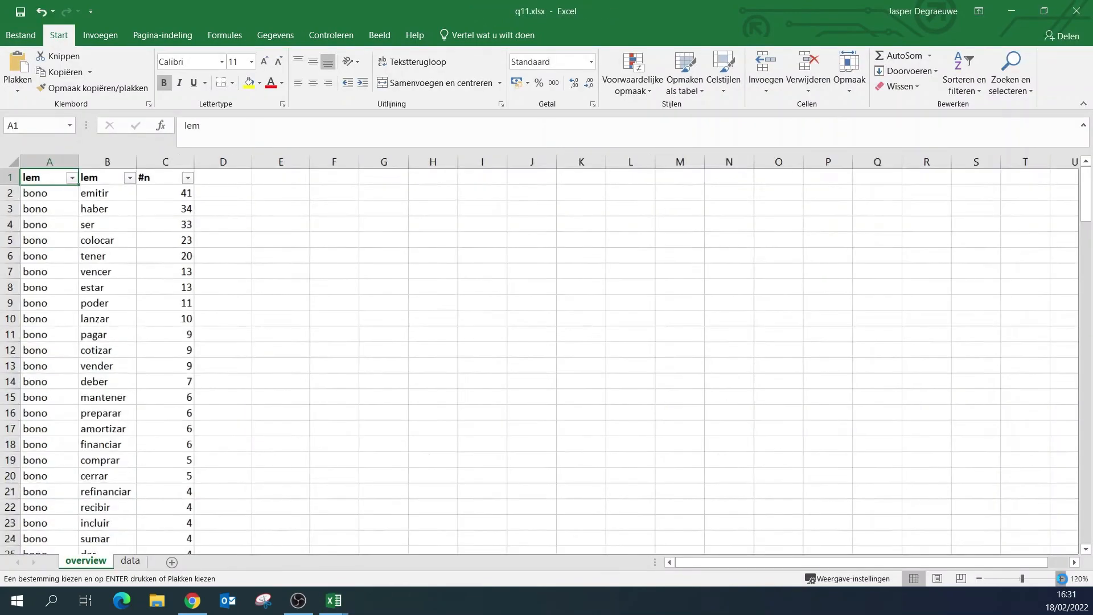
pyautogui.click(1060, 578)
pyautogui.click(1060, 578)
pyautogui.click(1060, 578)
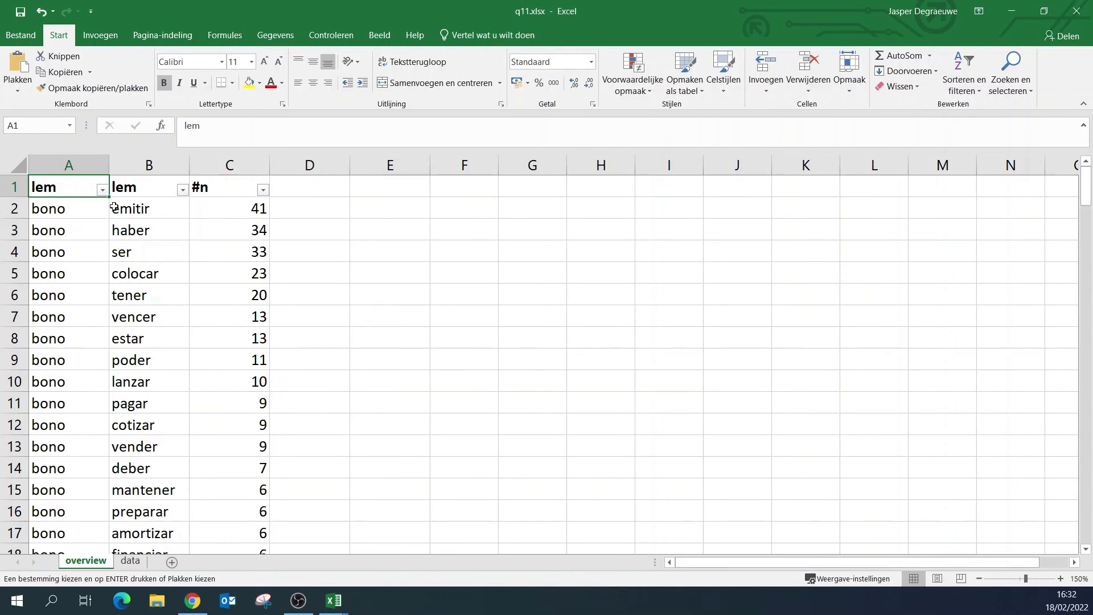
pyautogui.click(148, 210)
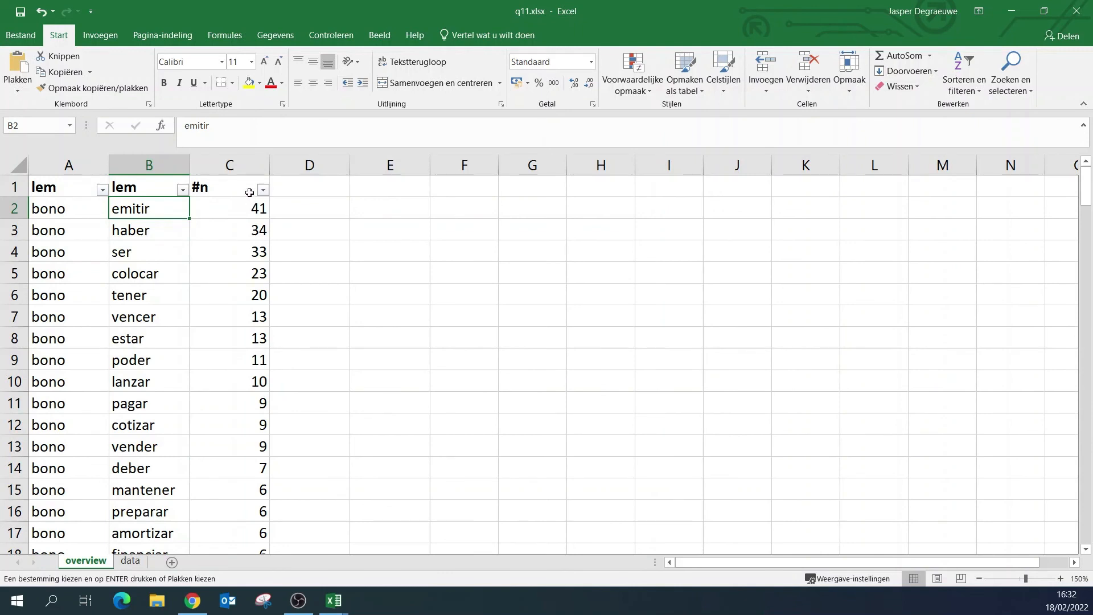
pyautogui.click(156, 273)
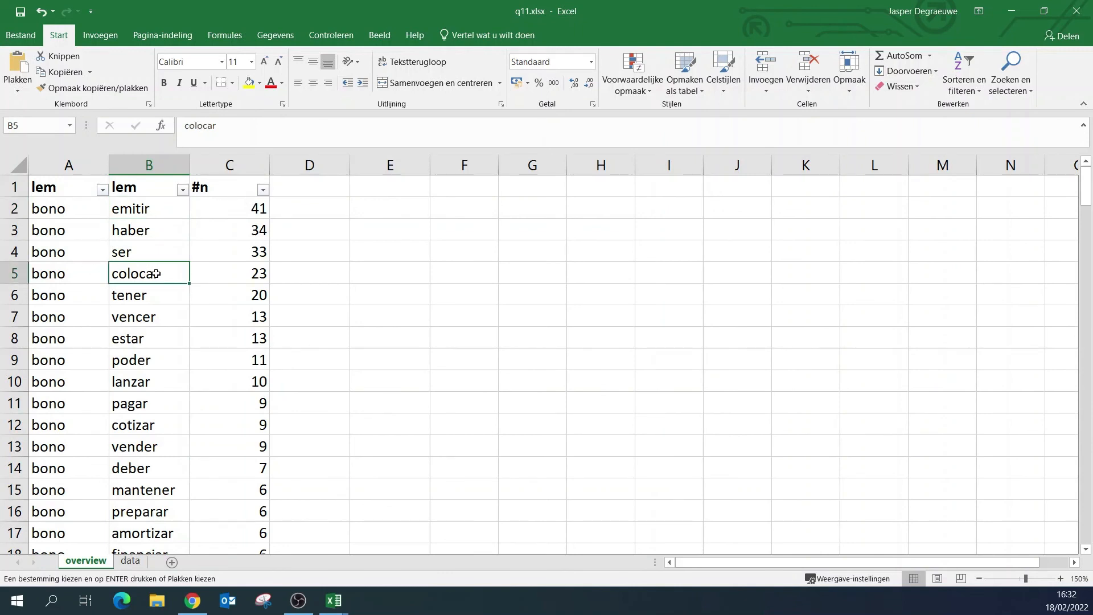
pyautogui.click(153, 322)
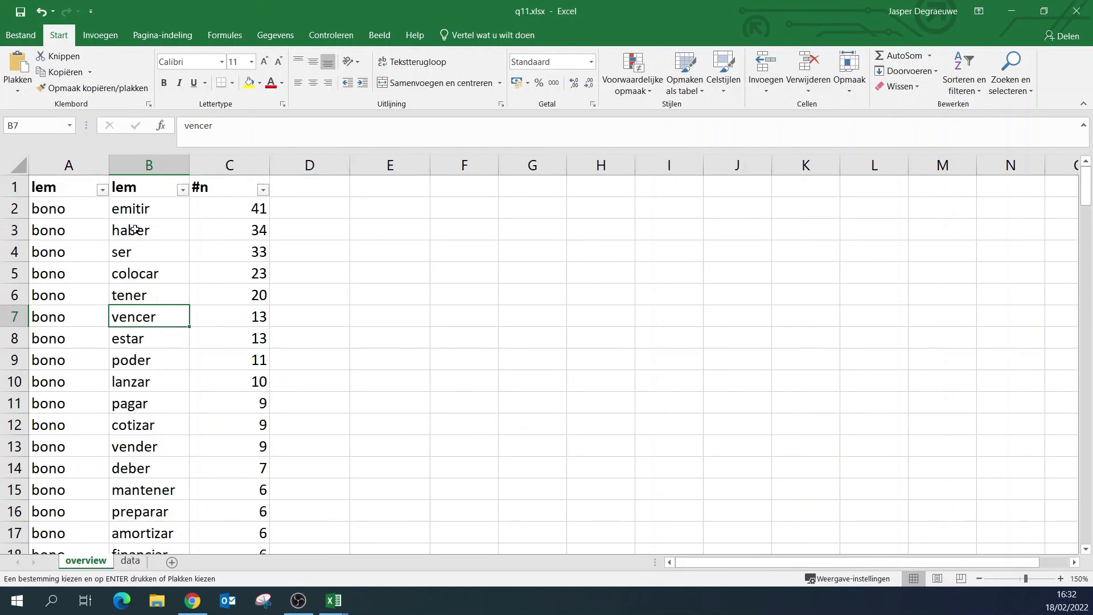
pyautogui.click(86, 208)
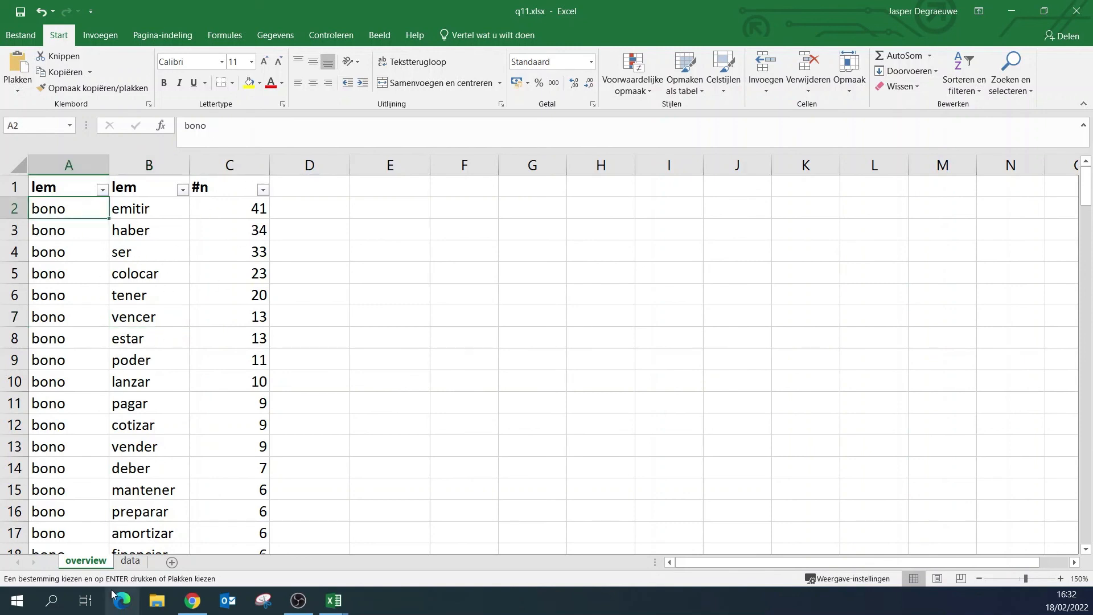
# - Filter the verb lemma column on the data sheet to emitir, and return to the SCAP query results in Chrome
pyautogui.click(131, 562)
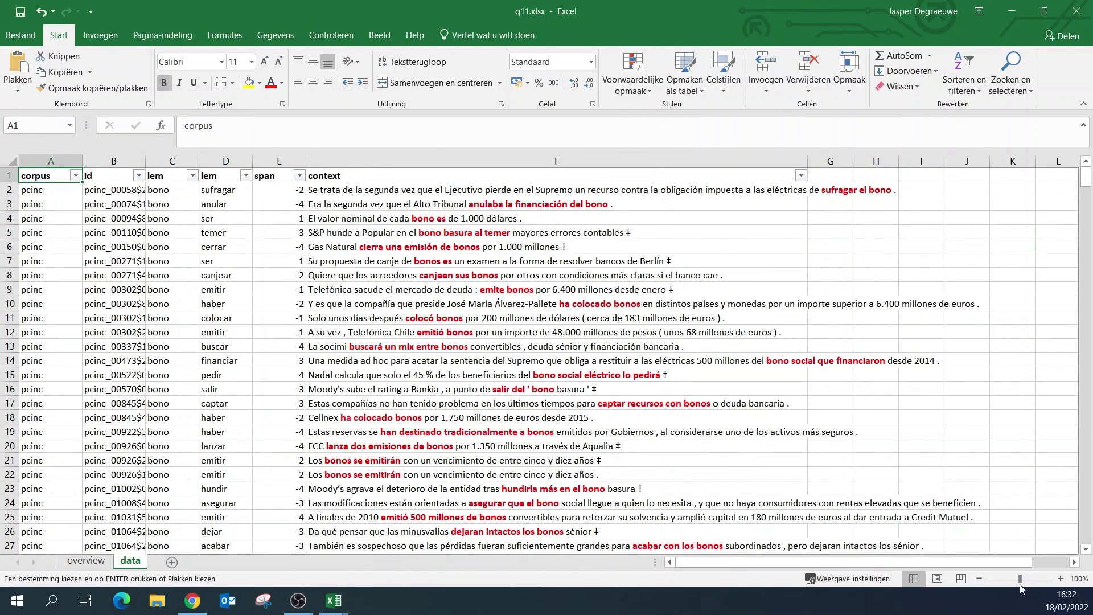
pyautogui.click(1060, 579)
pyautogui.click(1059, 578)
pyautogui.click(1059, 579)
pyautogui.click(1059, 579)
pyautogui.click(1060, 579)
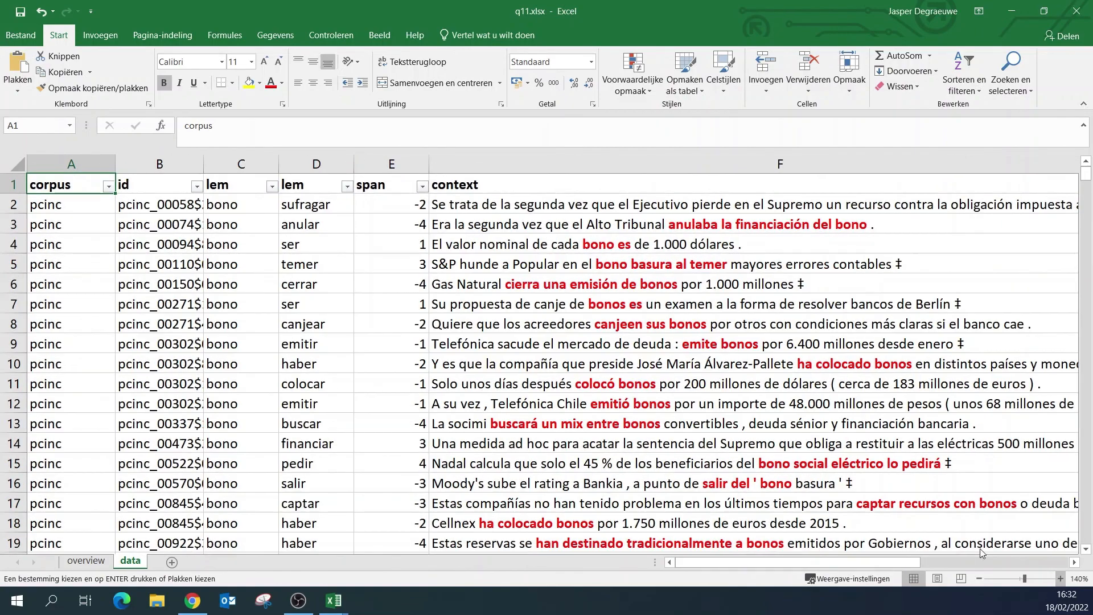
pyautogui.click(346, 187)
pyautogui.click(256, 308)
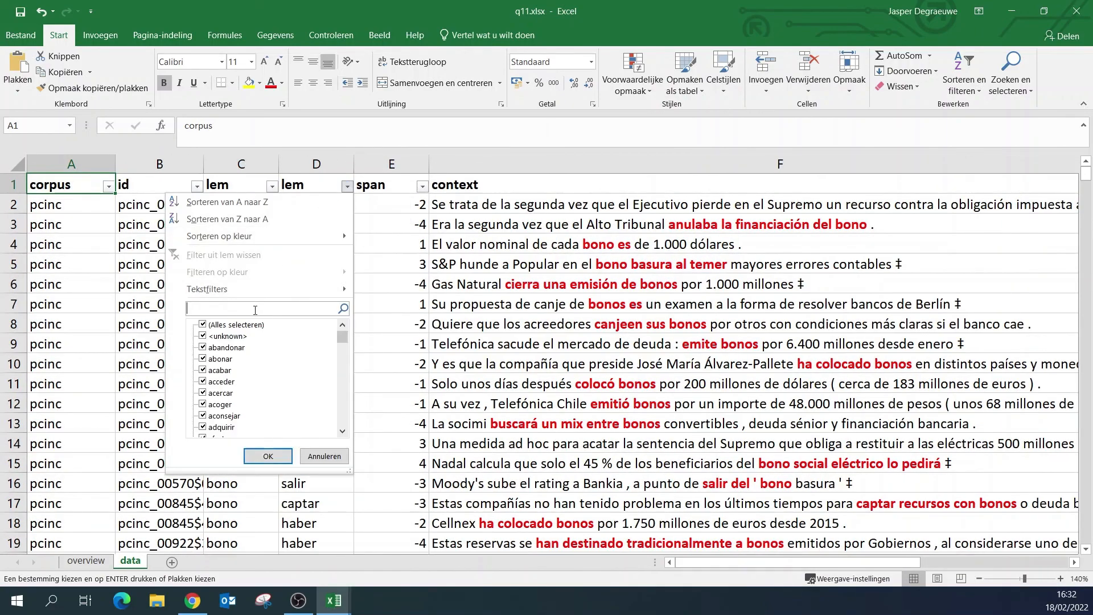
pyautogui.write('emit')
pyautogui.click(267, 455)
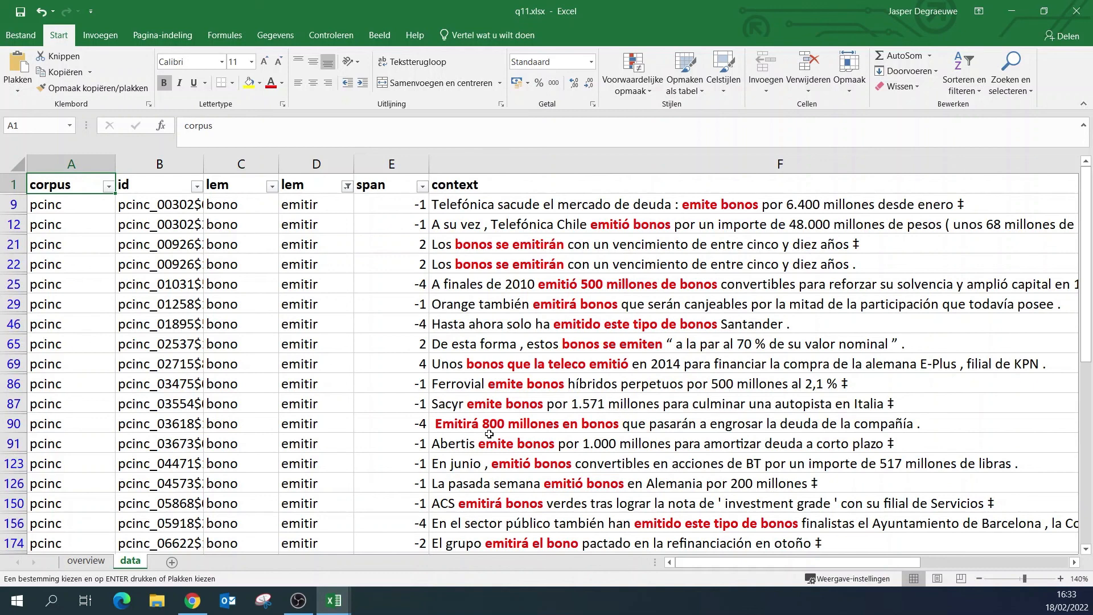
pyautogui.click(198, 608)
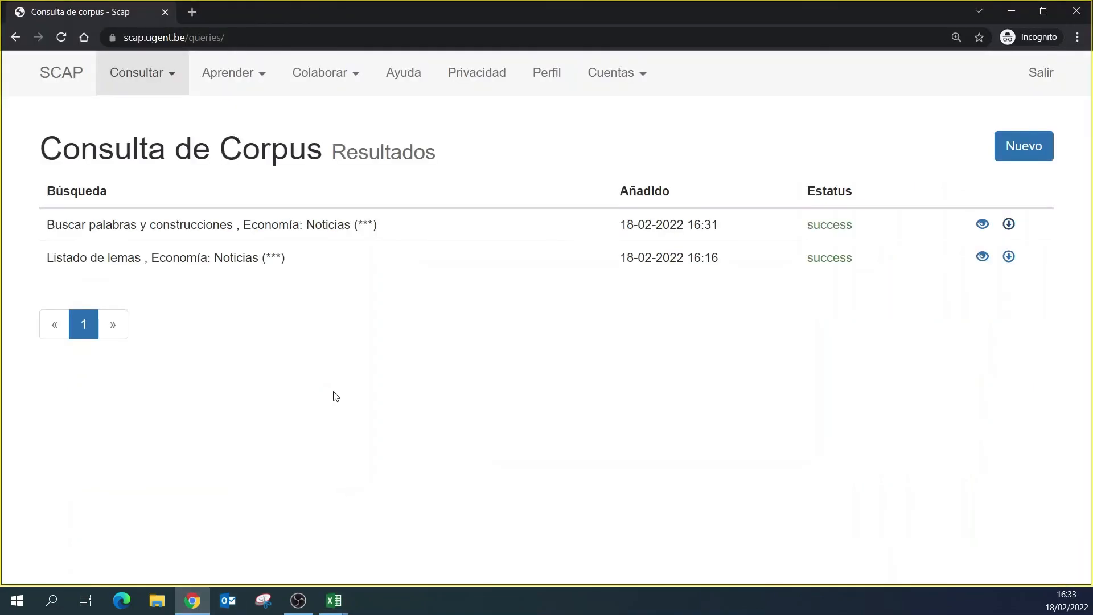